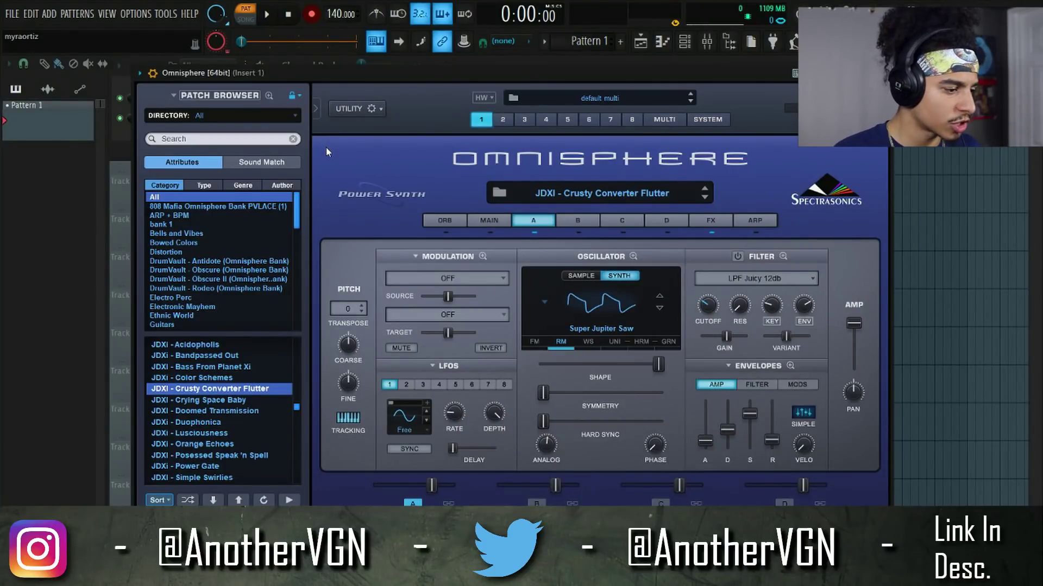
Search the patch browser for 2.6 and filter the patches to the Retro Land category.
click(263, 138)
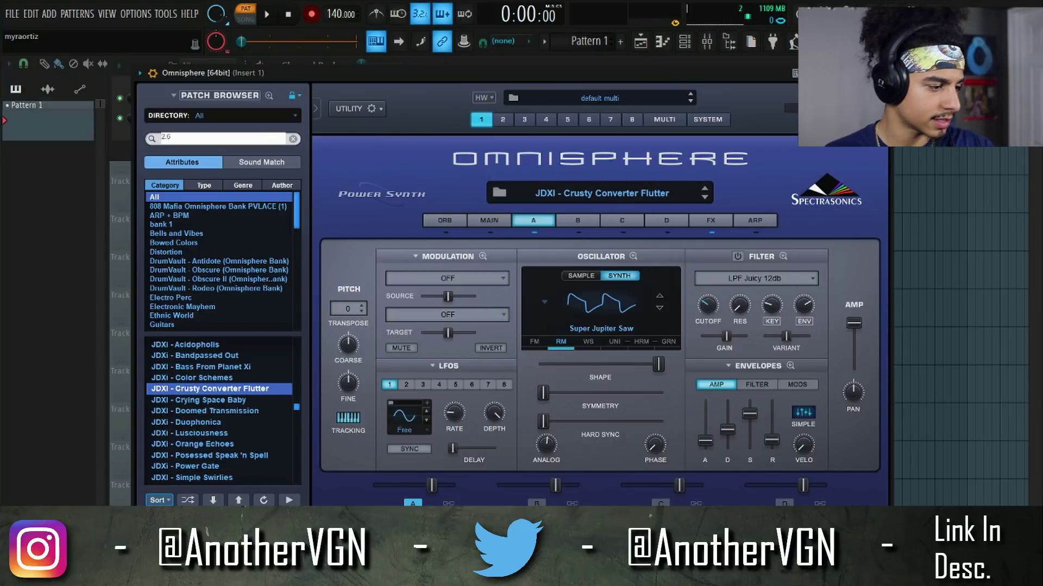
scroll(215, 381, down, 8)
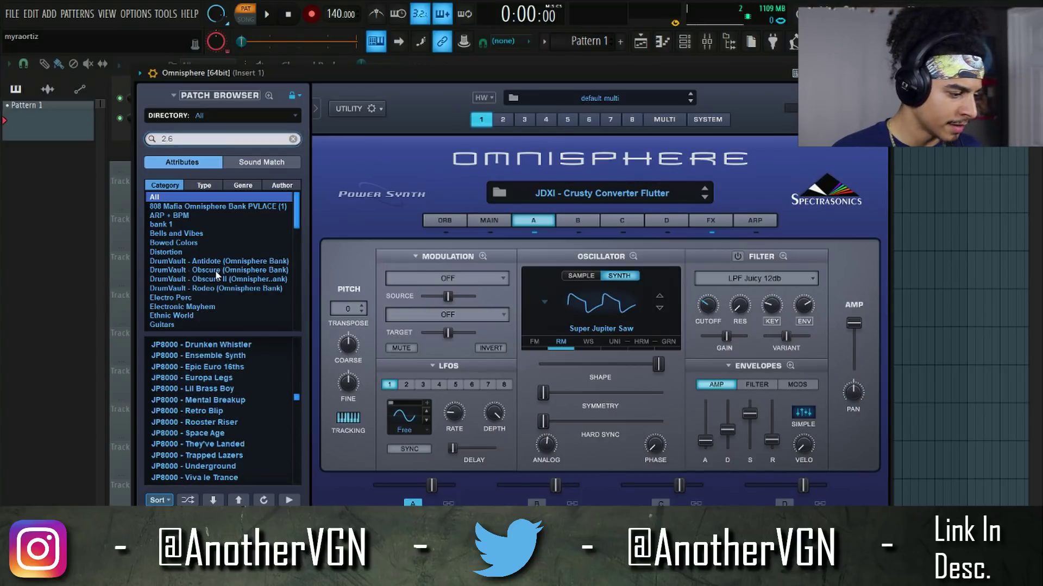
scroll(215, 271, down, 8)
scroll(216, 276, down, 1)
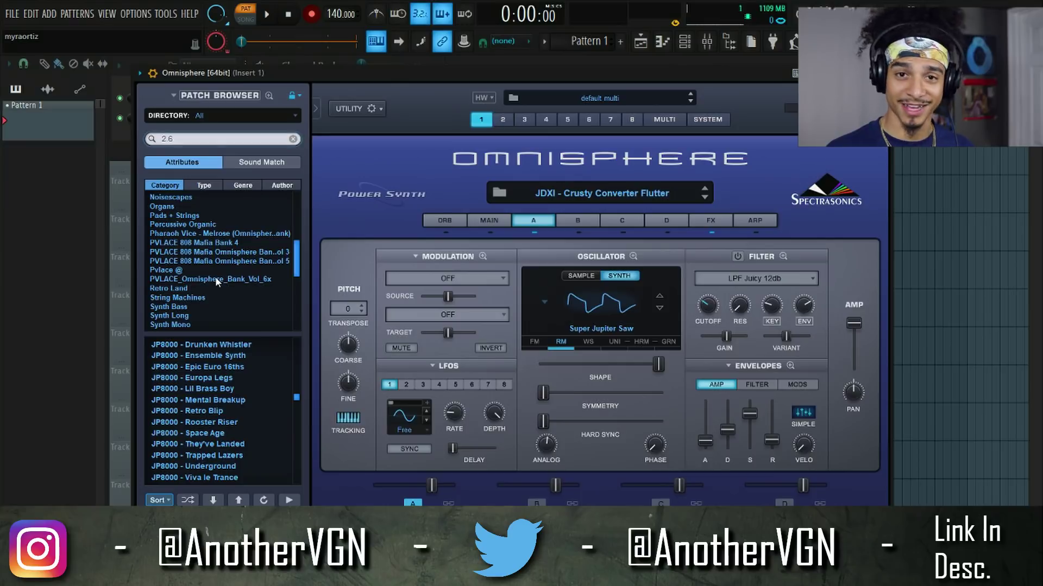
click(215, 285)
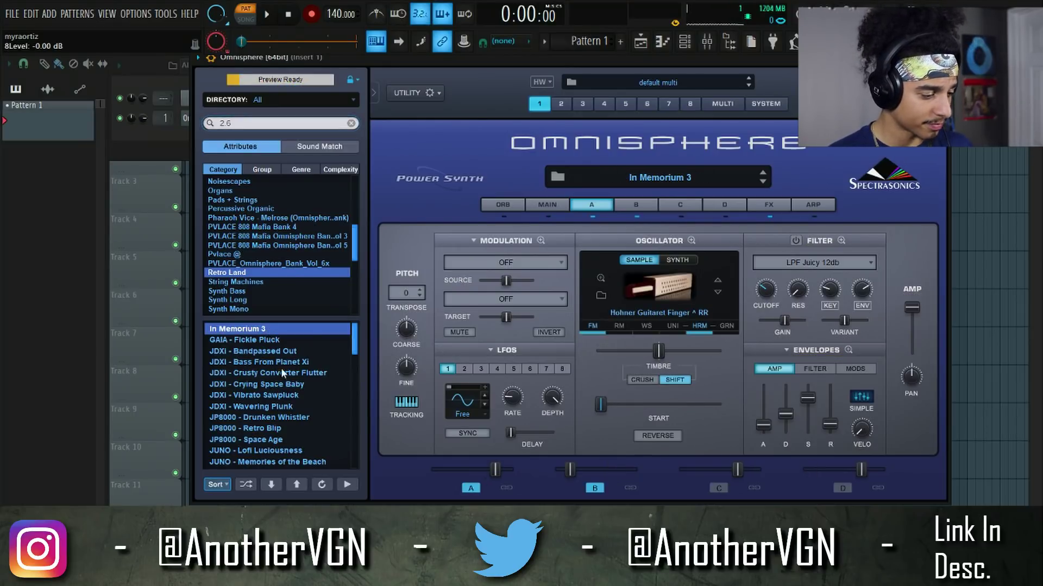
Audition Retro Land patches including SIRIN - Doctor Parnassus, SIRIN - Broken Melodies, SIRIN - Boards of Edinburgh and SH201 - Hook Me Up, and inspect layer B.
scroll(286, 369, down, 5)
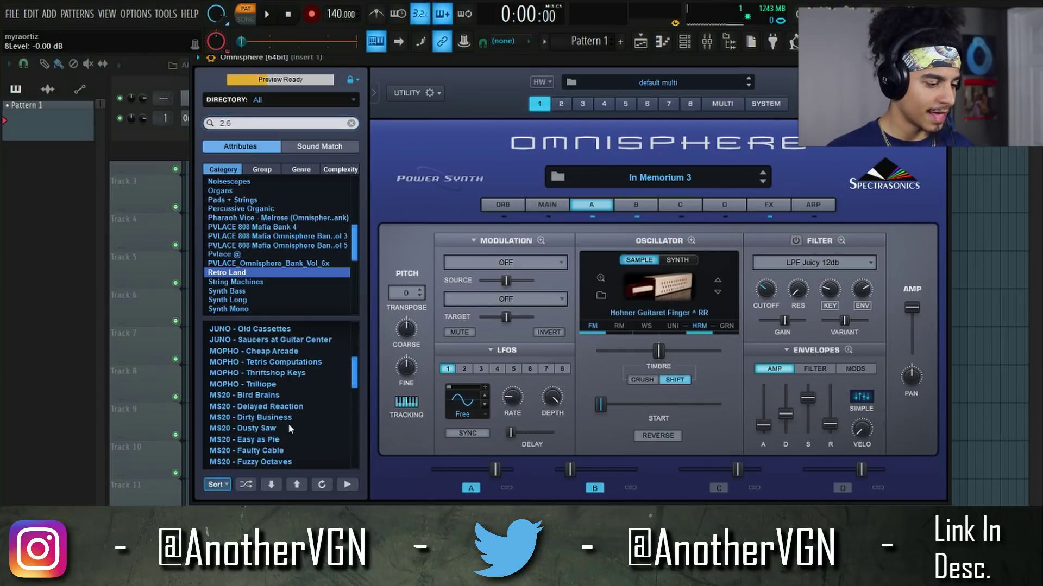
scroll(283, 408, down, 5)
scroll(285, 408, down, 3)
click(285, 416)
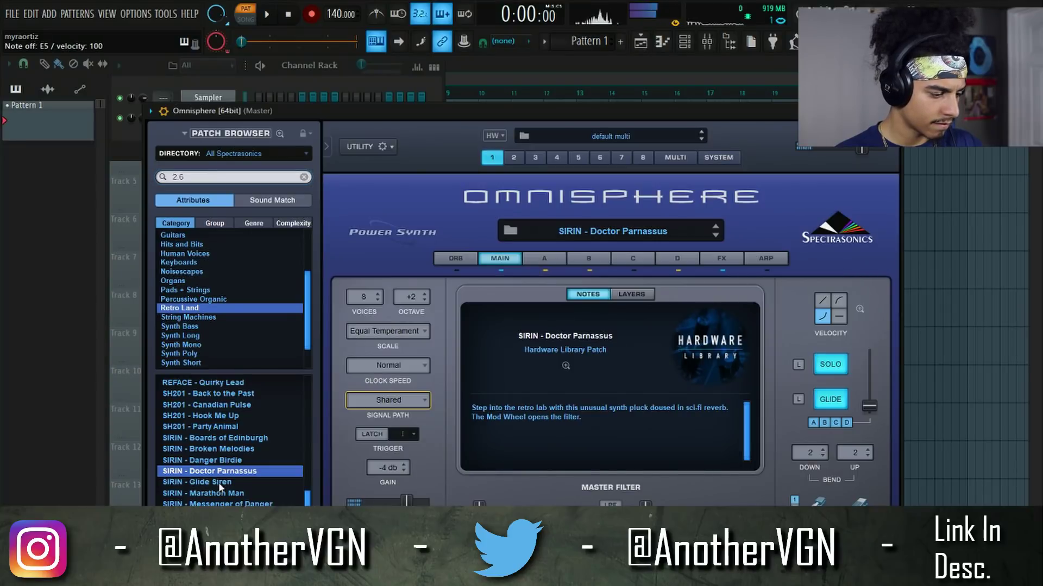
click(220, 450)
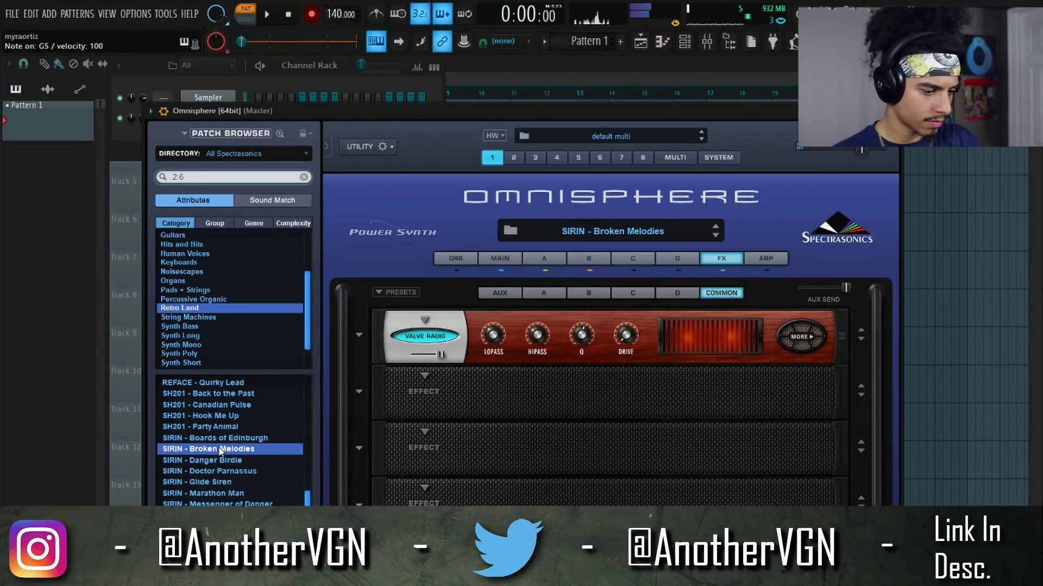
click(227, 438)
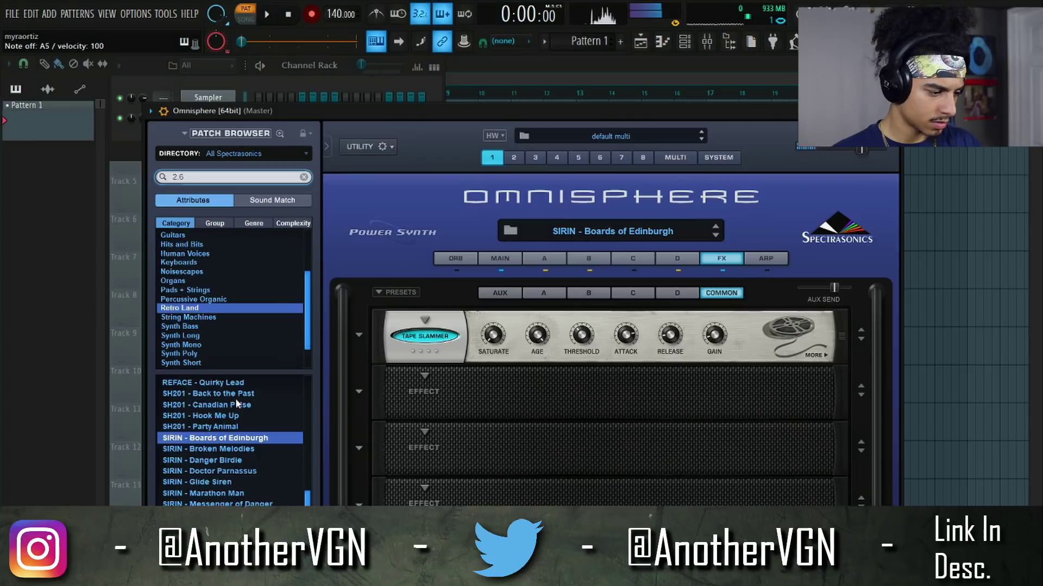
click(239, 415)
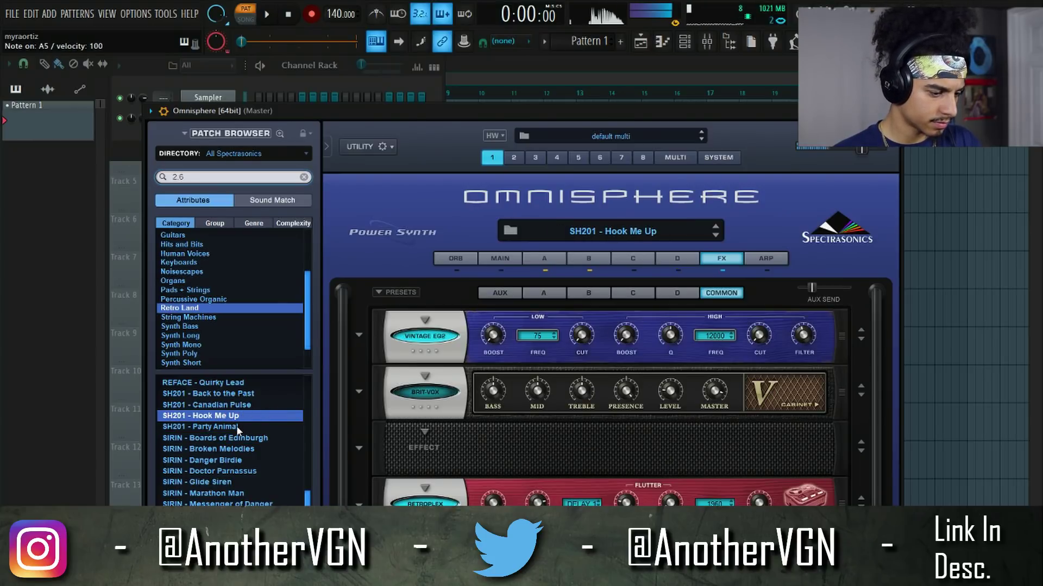
click(588, 258)
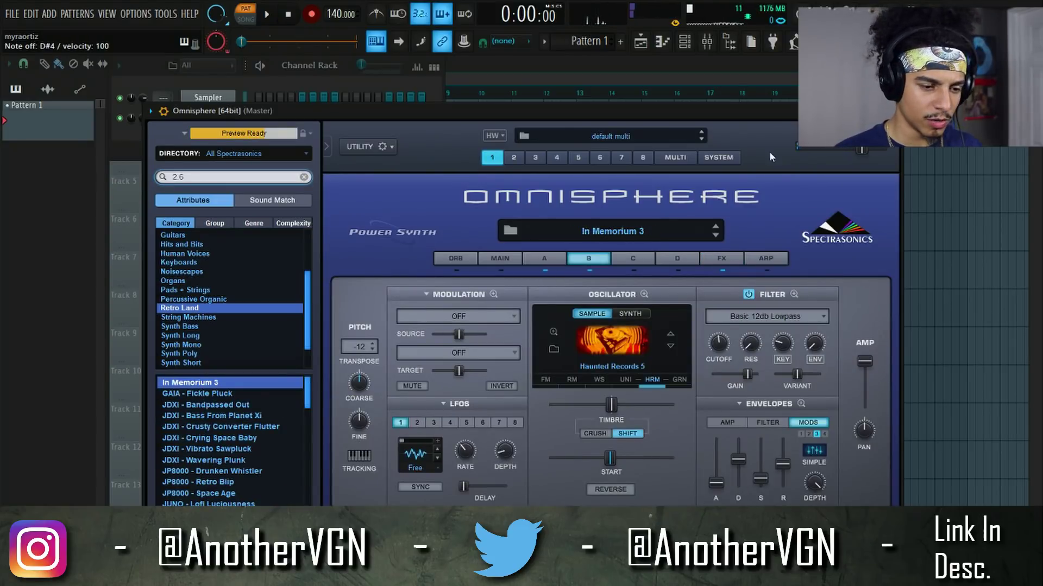
Close the synth window, open the Omnisphere channel's piano roll and set the scale highlighting root note to D#.
key(Escape)
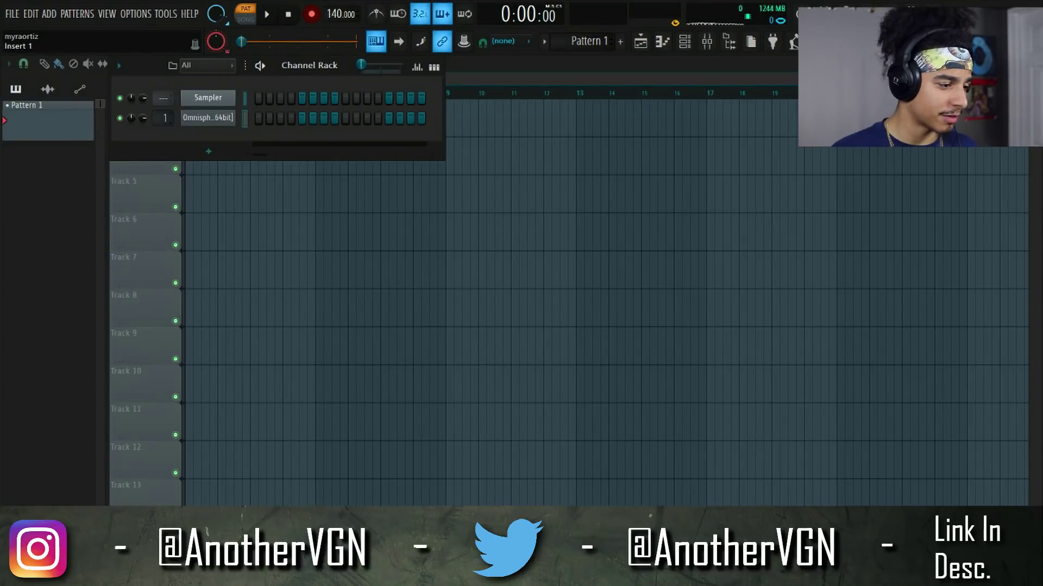
click(661, 47)
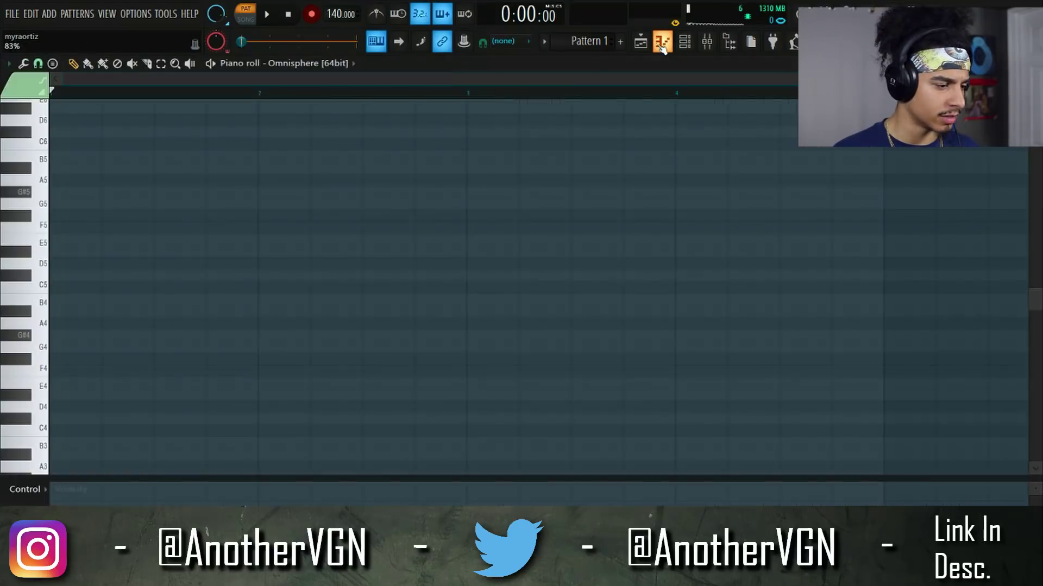
click(9, 64)
mouse_move(33, 139)
mouse_move(110, 155)
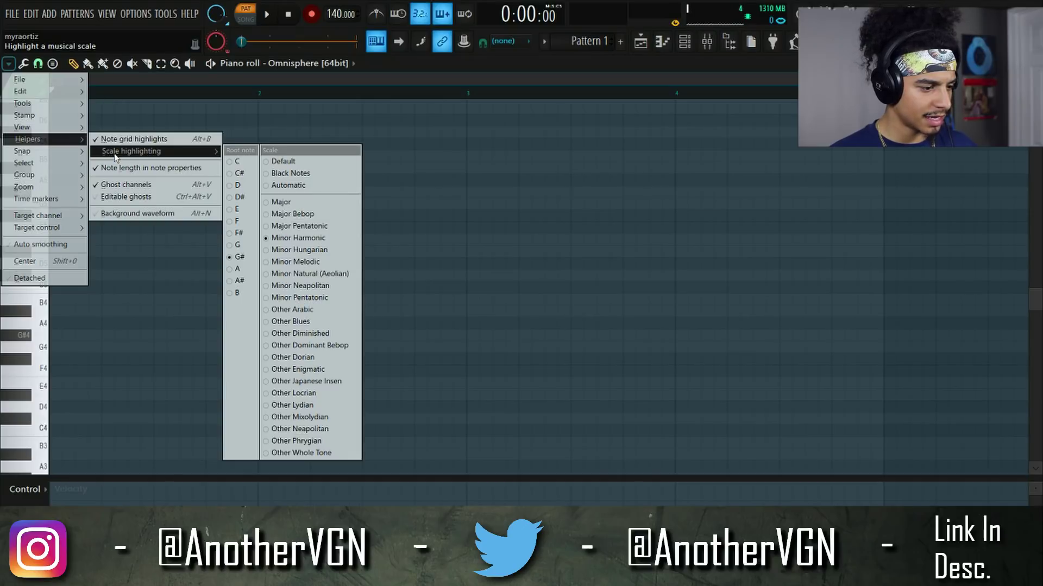
click(241, 197)
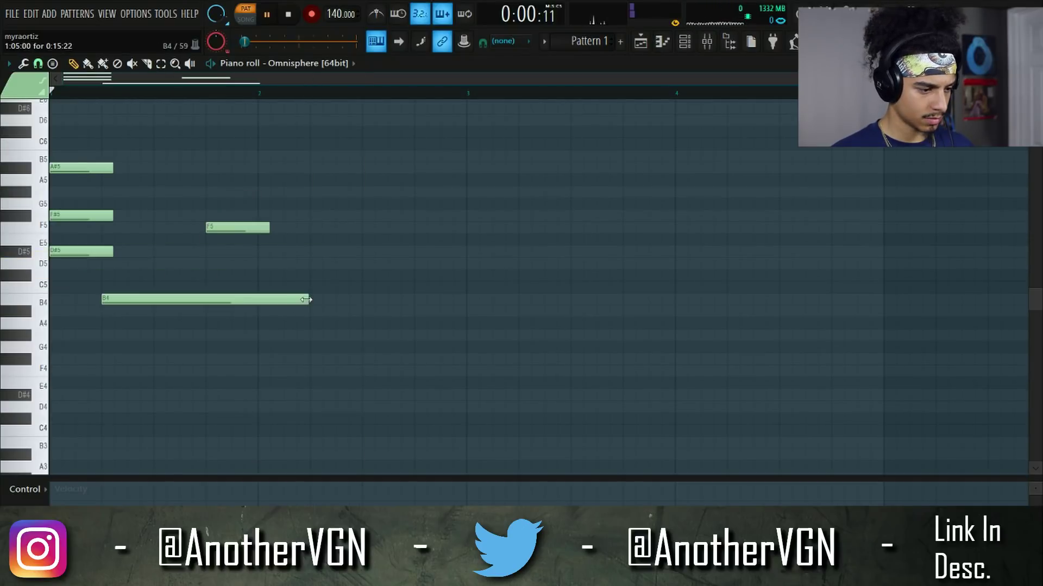
Shorten the B4 note to end at bar 2, and add an A#4 note at bar 2 and a D#5 note at 2:05.
drag(304, 299, 257, 305)
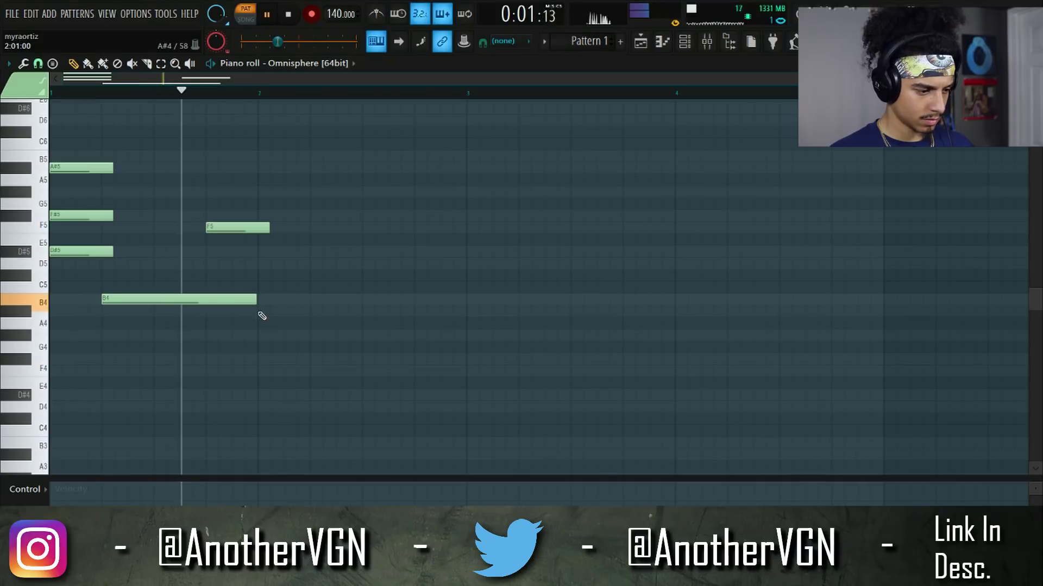
click(258, 310)
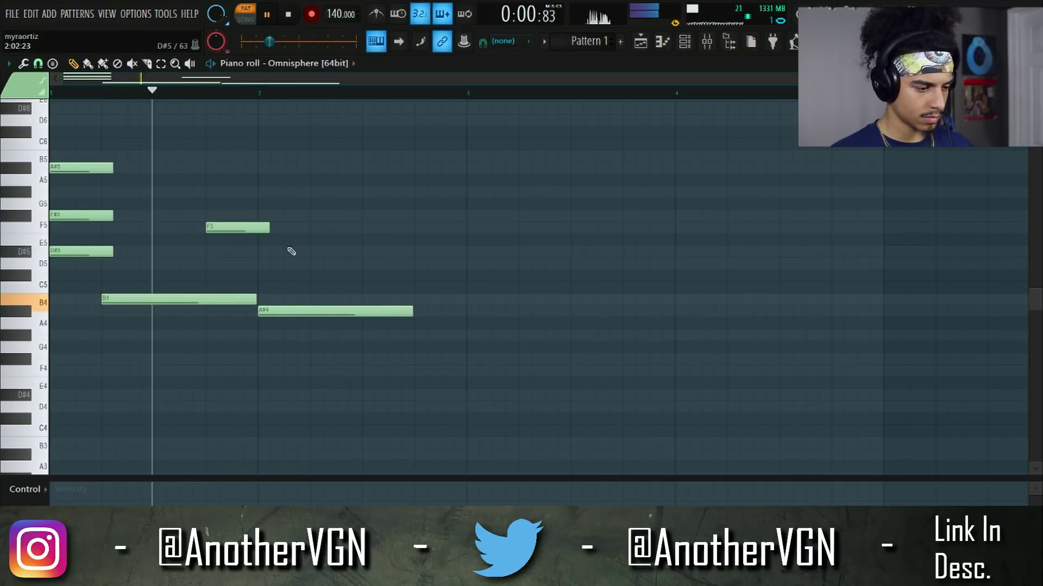
click(313, 251)
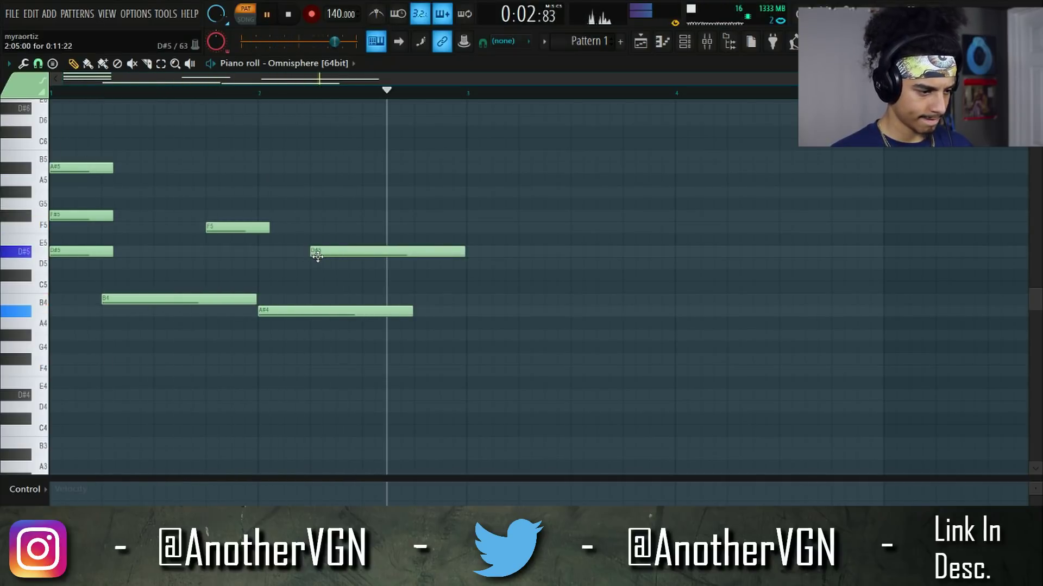
click(313, 215)
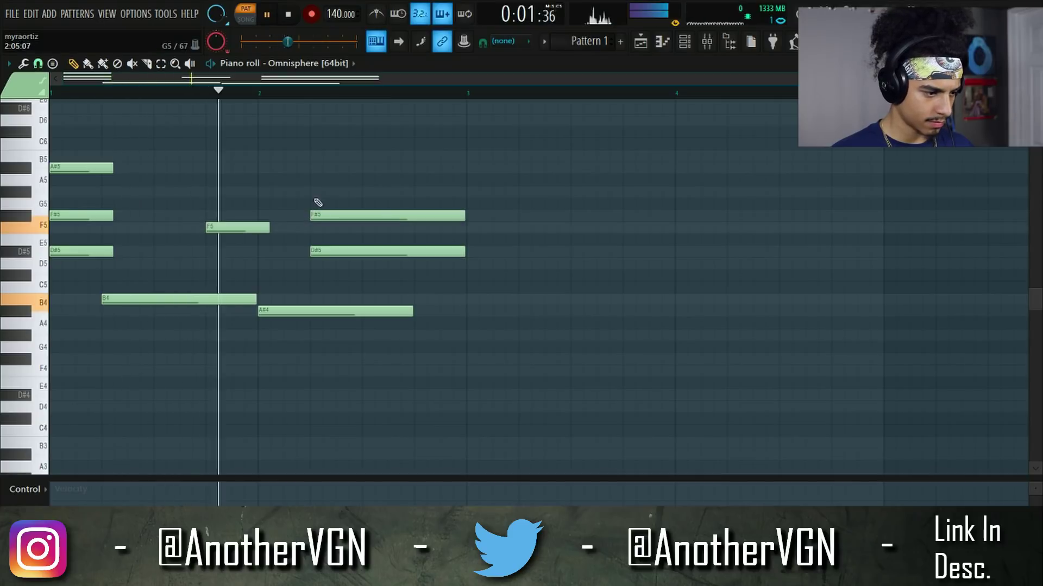
click(313, 168)
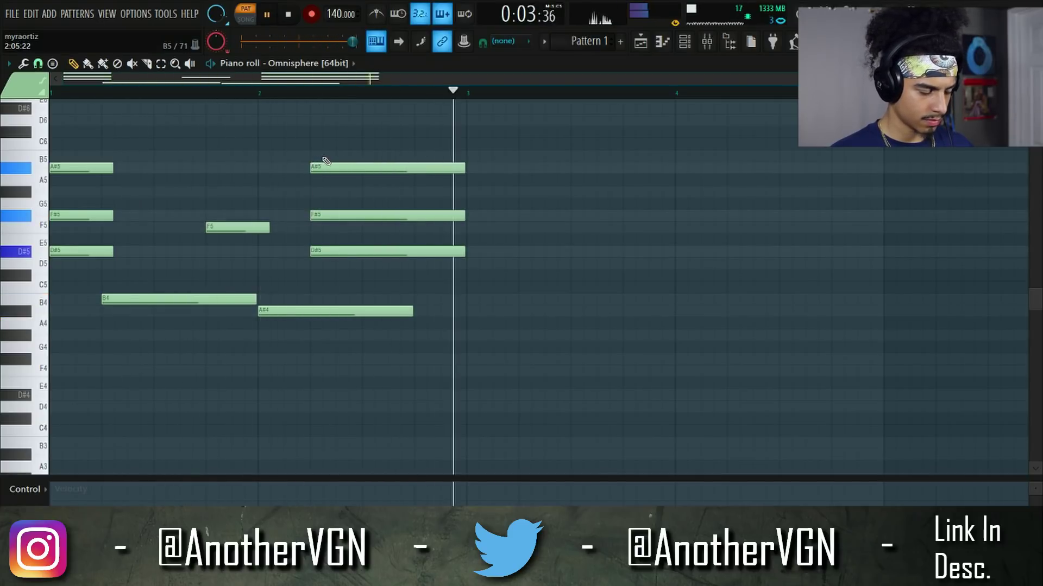
right_click(321, 166)
right_click(328, 216)
drag(316, 250, 316, 257)
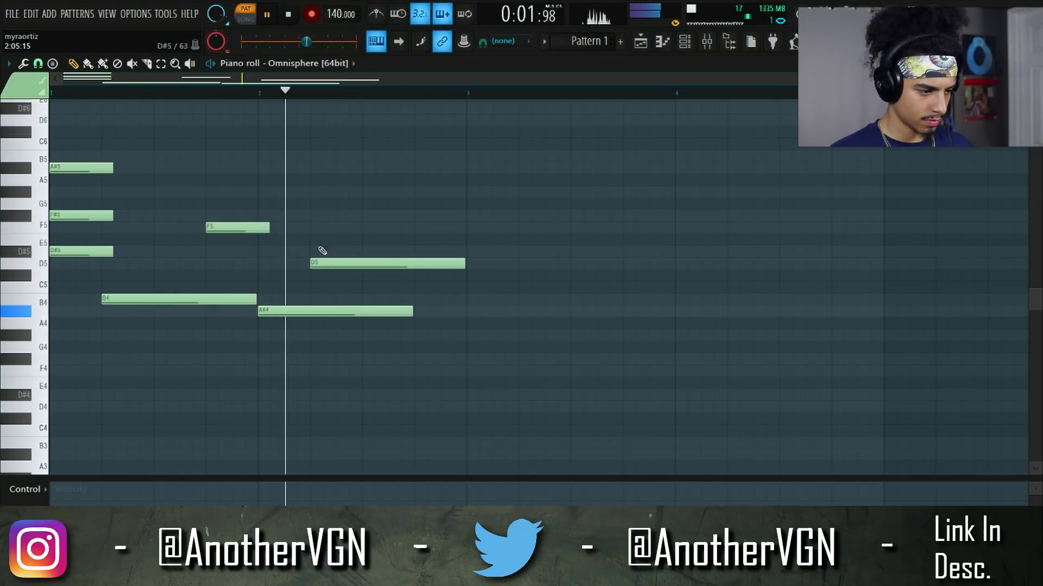
right_click(315, 258)
click(314, 253)
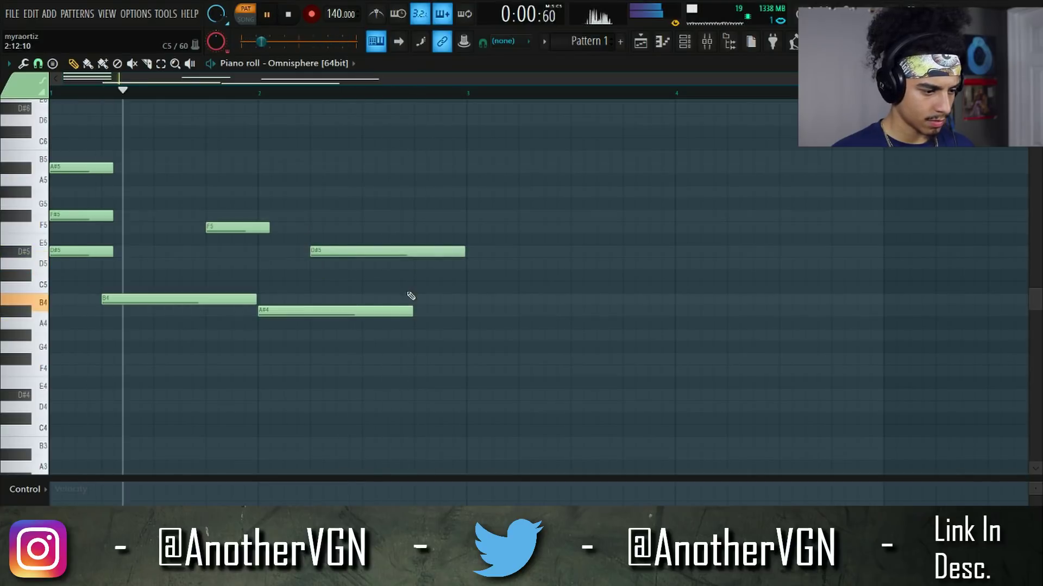
Duplicate the two-bar phrase into bars 3 and 4, and lower the copied chord's A#5 note to B4.
click(473, 299)
key(ctrl+b)
drag(493, 168, 492, 215)
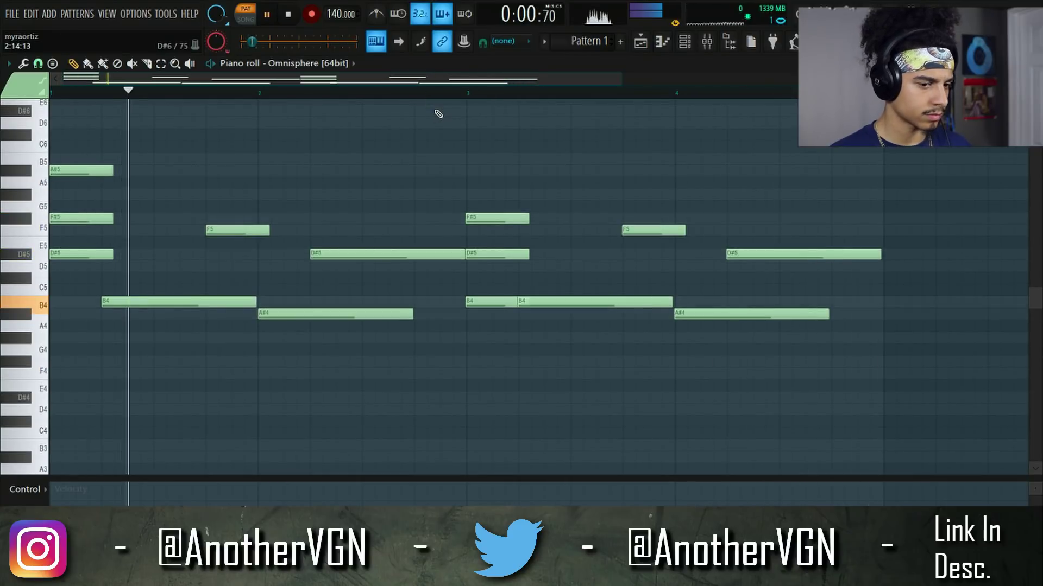
Turn on half speed for the project tempo.
scroll(458, 144, down, 1)
right_click(340, 15)
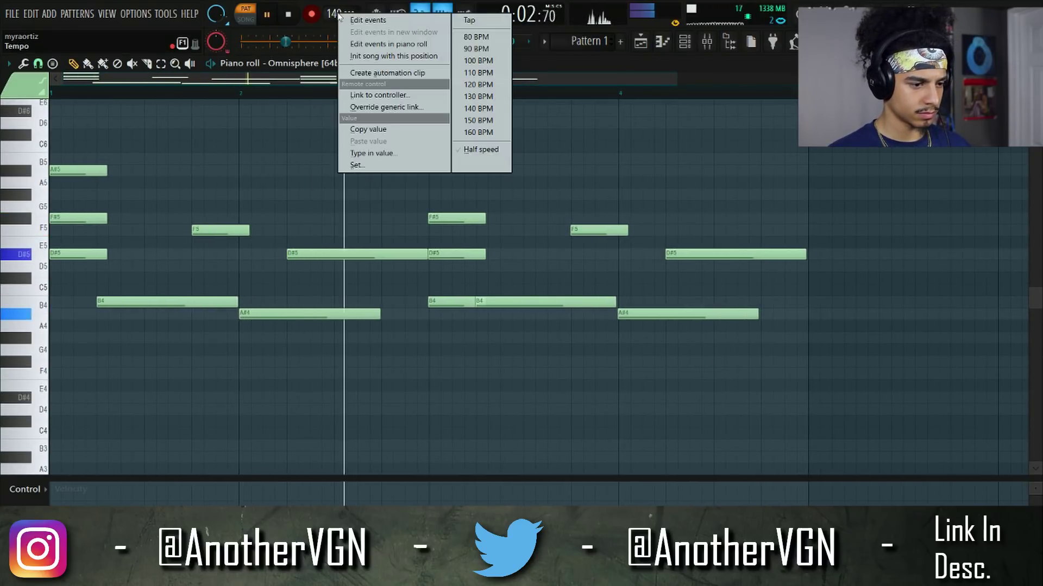
click(477, 150)
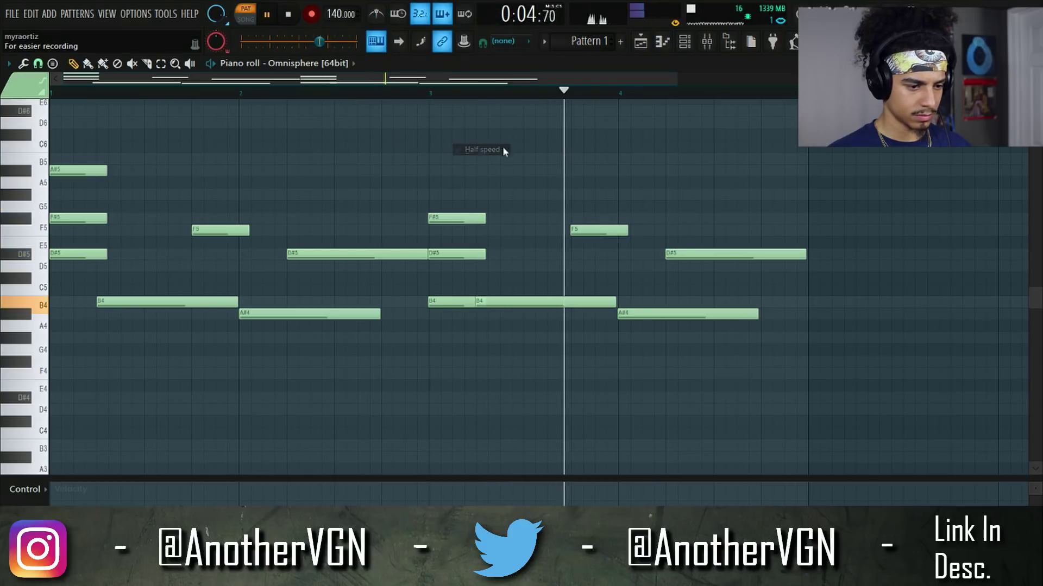
Raise the last D#5 note in bar 4 to F5, and compress all notes to half their length so they end at bar 3.
drag(666, 252, 677, 228)
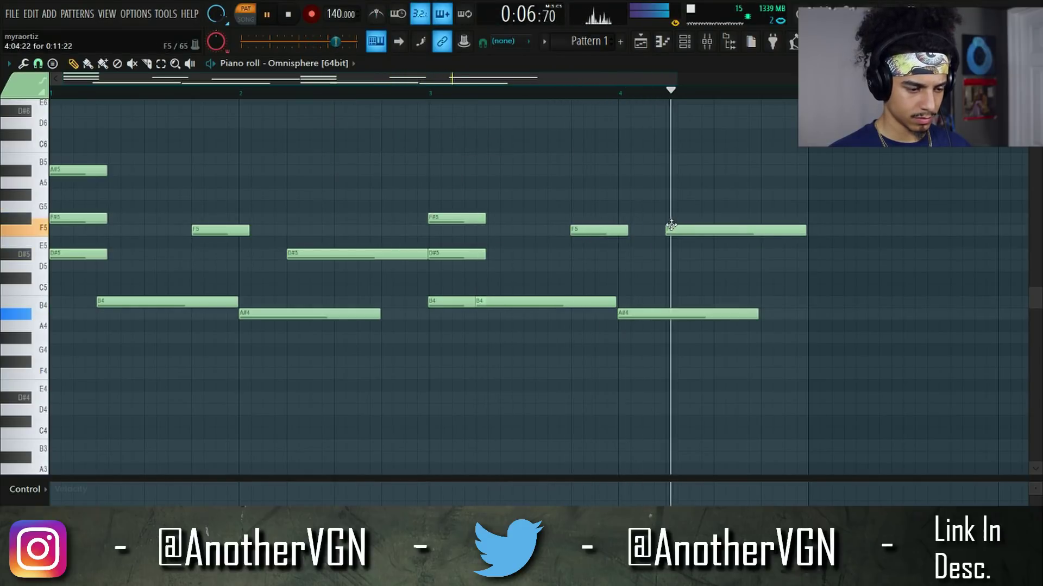
key(space)
key(ctrl+a)
drag(827, 243, 451, 277)
scroll(450, 277, up, 5)
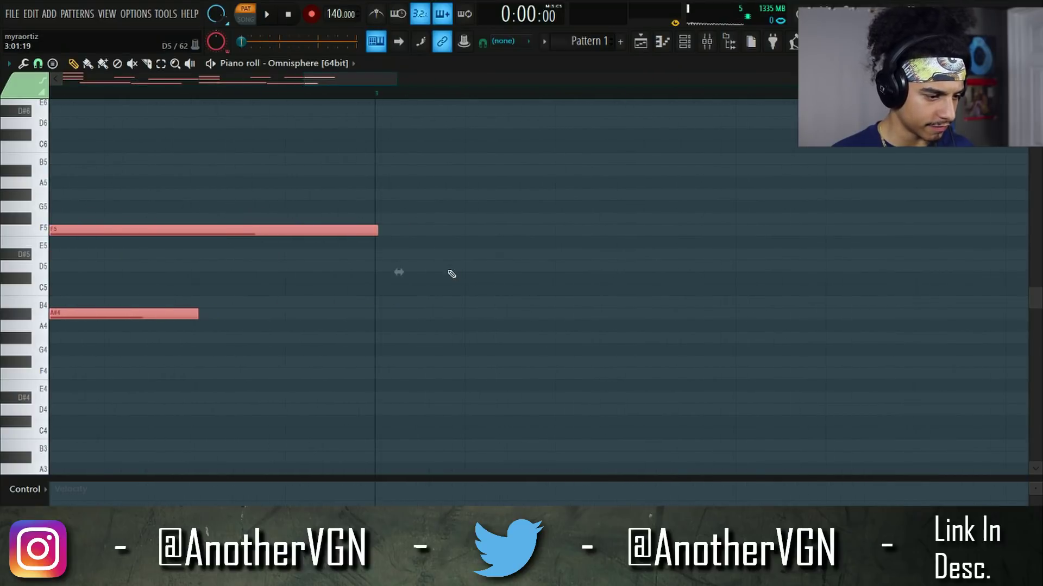
drag(345, 80, 315, 85)
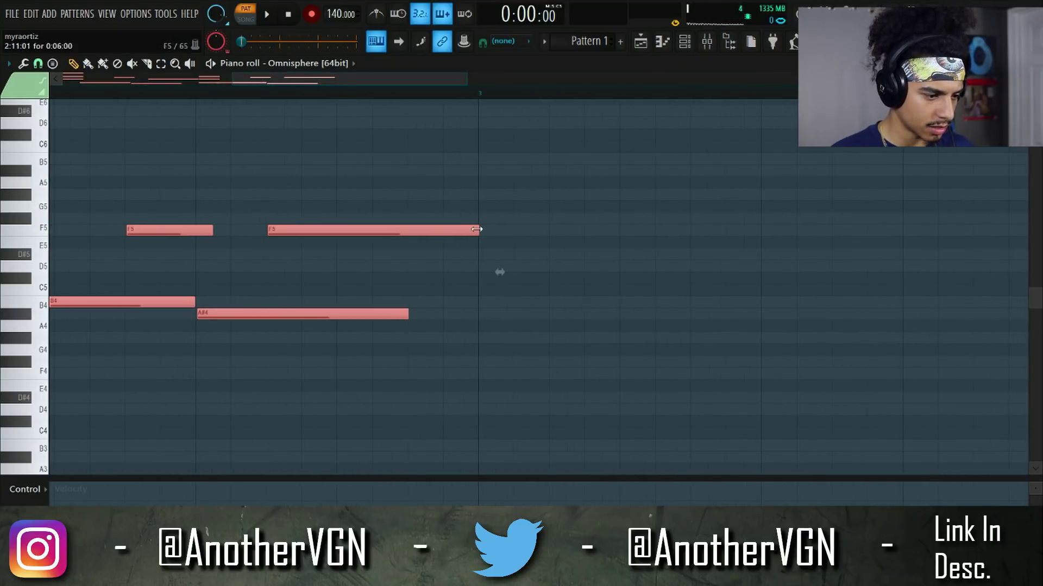
click(496, 268)
scroll(492, 238, down, 3)
Play the pattern and raise the last F5 note in bar 2 to F#5.
key(space)
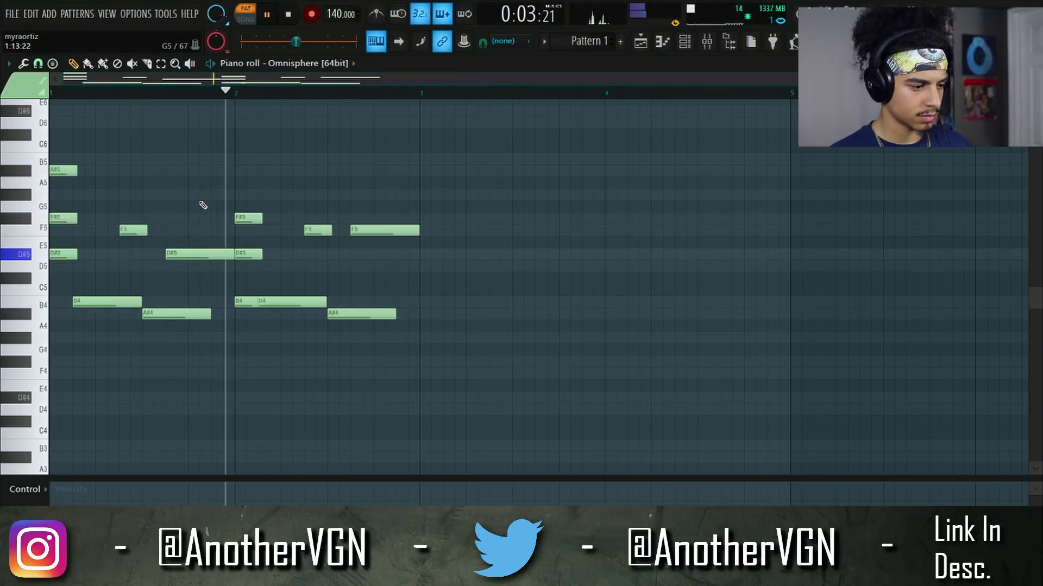
drag(377, 230, 378, 215)
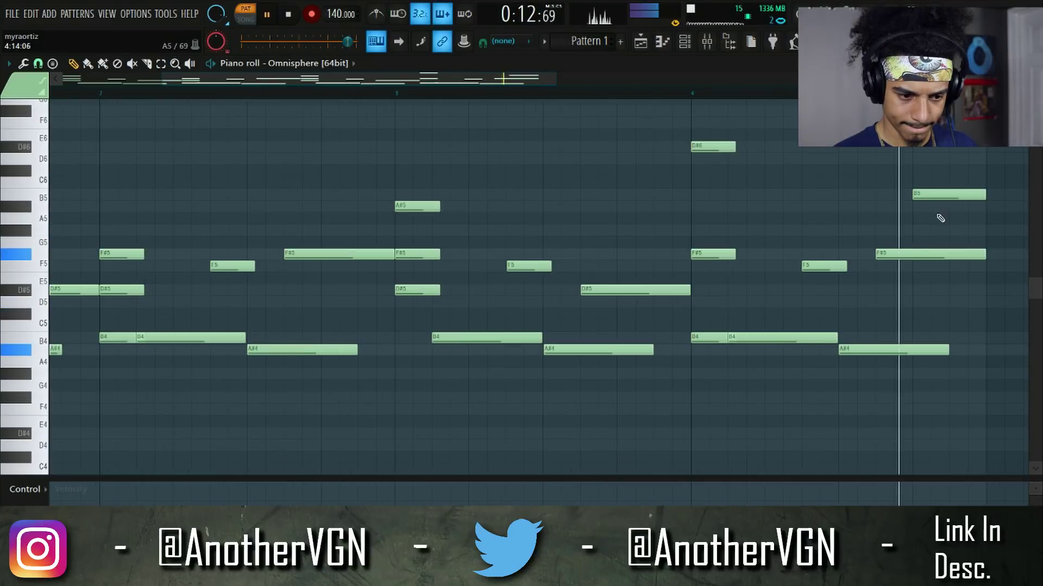
Add a short A#5 note at the end of bar 4, starting halfway through the B5 note.
click(951, 207)
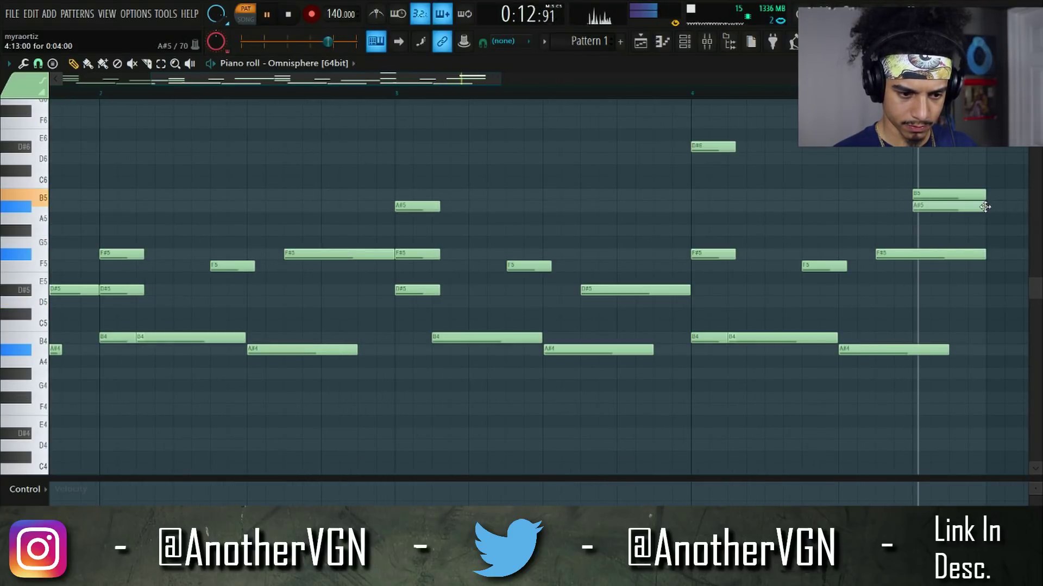
key(space)
drag(995, 208, 986, 208)
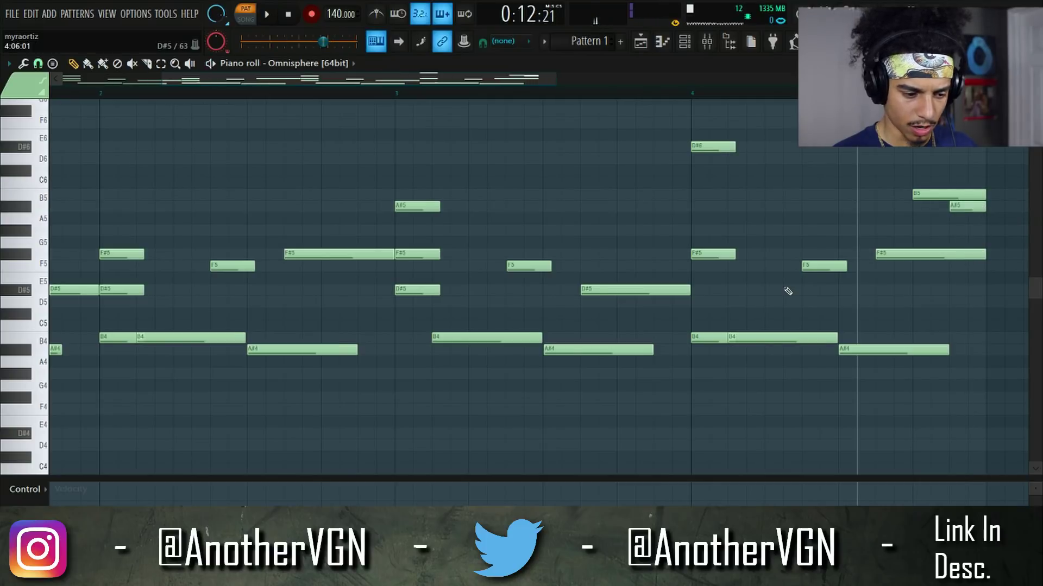
Play back the four-bar melody and add a short A#5 note midway through bar 4.
scroll(708, 257, down, 2)
key(space)
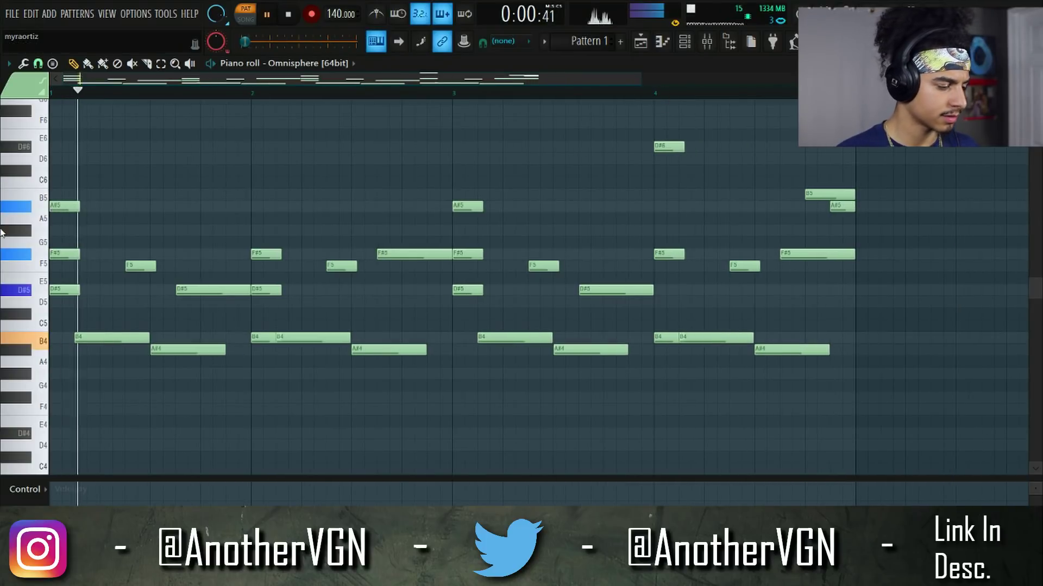
scroll(228, 156, down, 2)
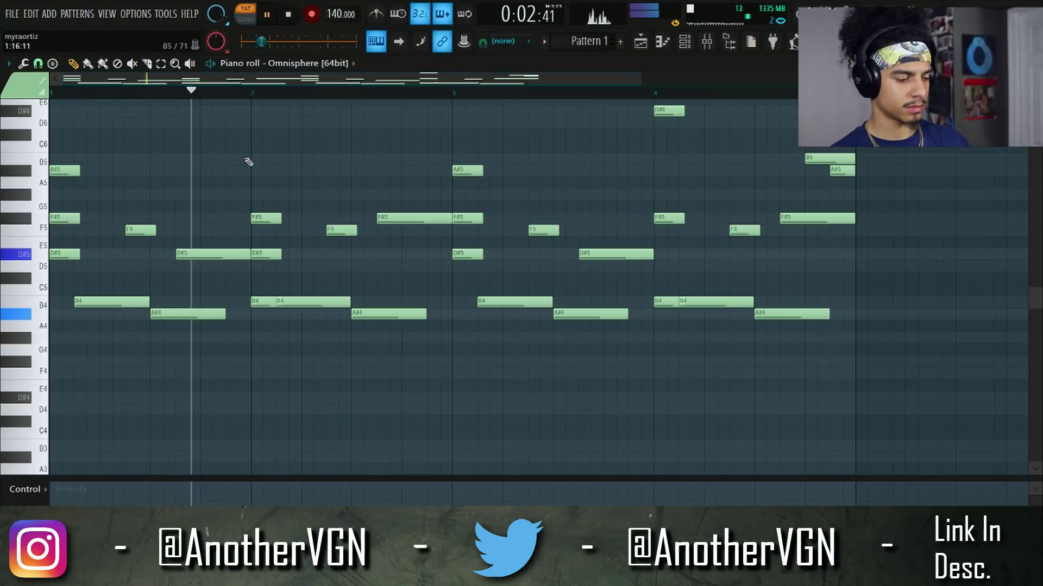
scroll(324, 193, up, 2)
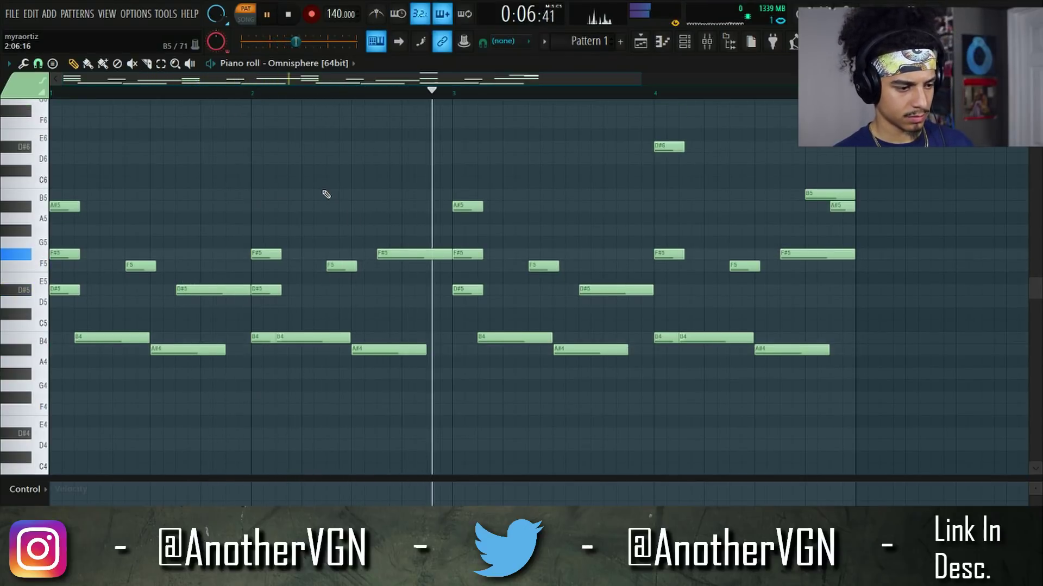
click(758, 206)
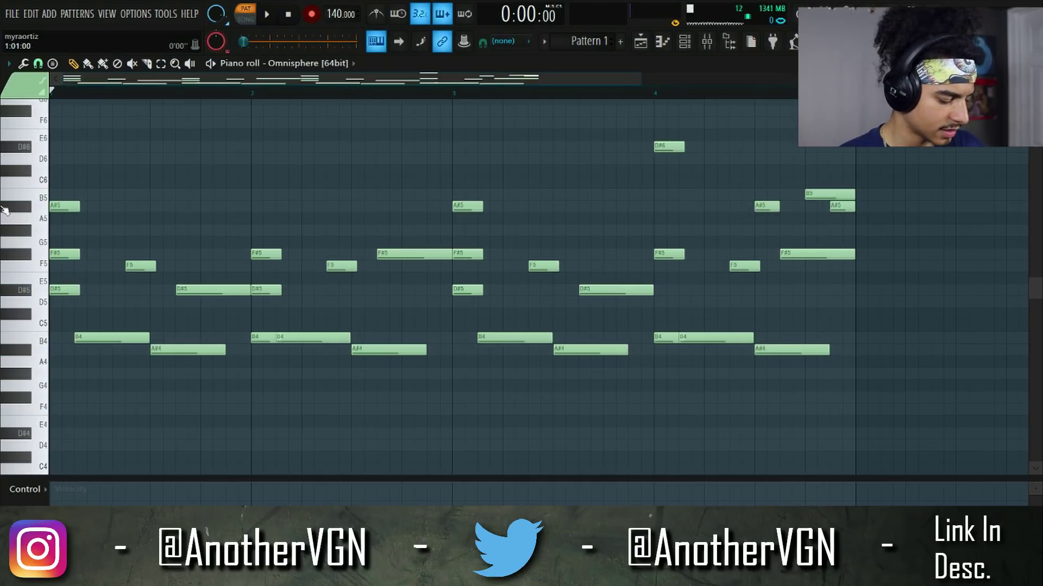
Randomize the note velocities of the melody with the default levels, and apply a strum to its notes.
key(alt+r)
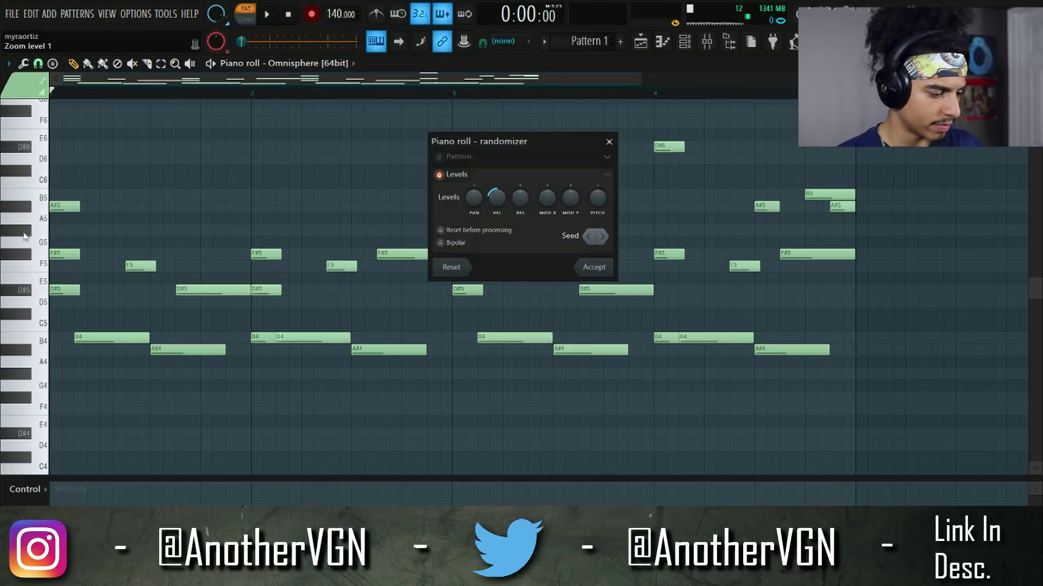
click(602, 266)
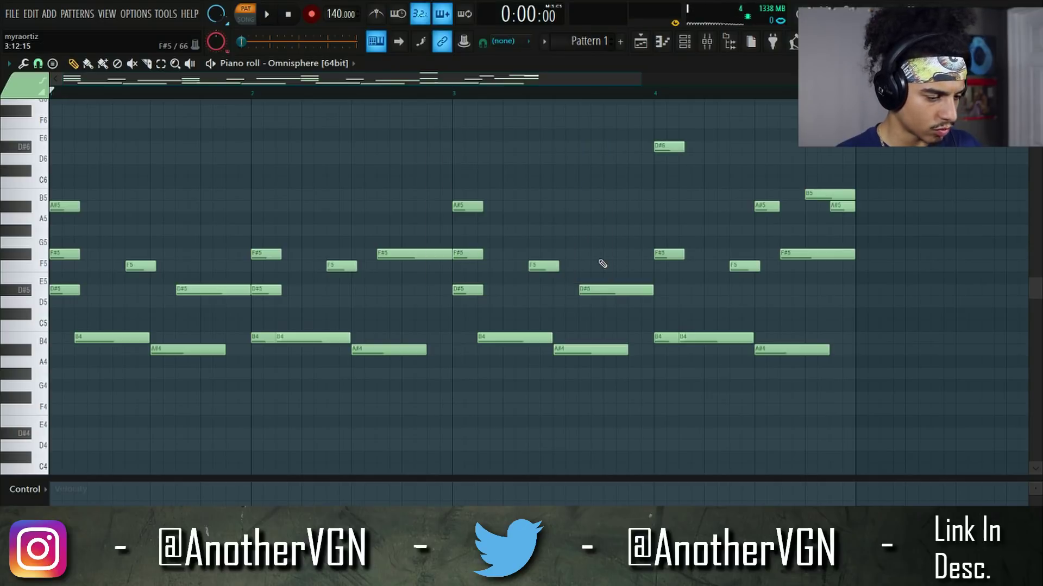
key(alt+s)
click(851, 300)
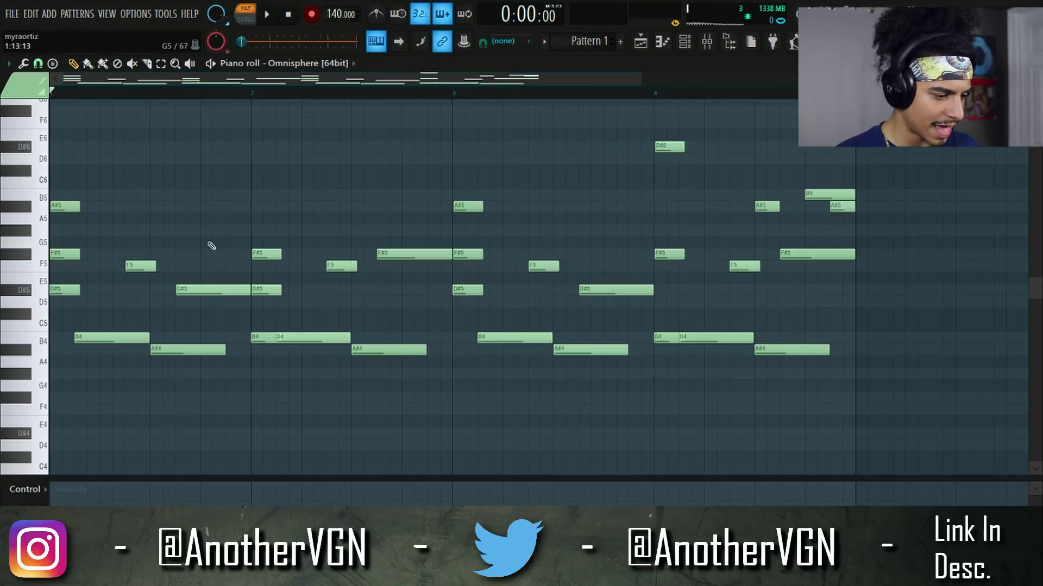
Draw bass notes under bar 1: a half-bar D#4, a short B3 and a short A#3, plus a short B3 starting bar 2.
scroll(210, 247, down, 2)
scroll(170, 348, down, 2)
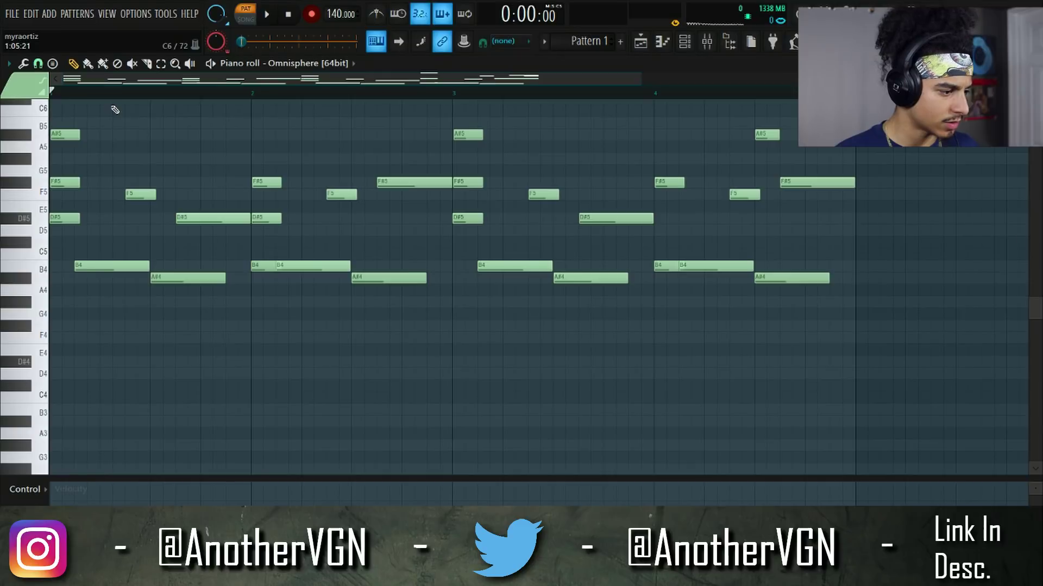
drag(60, 361, 233, 353)
key(space)
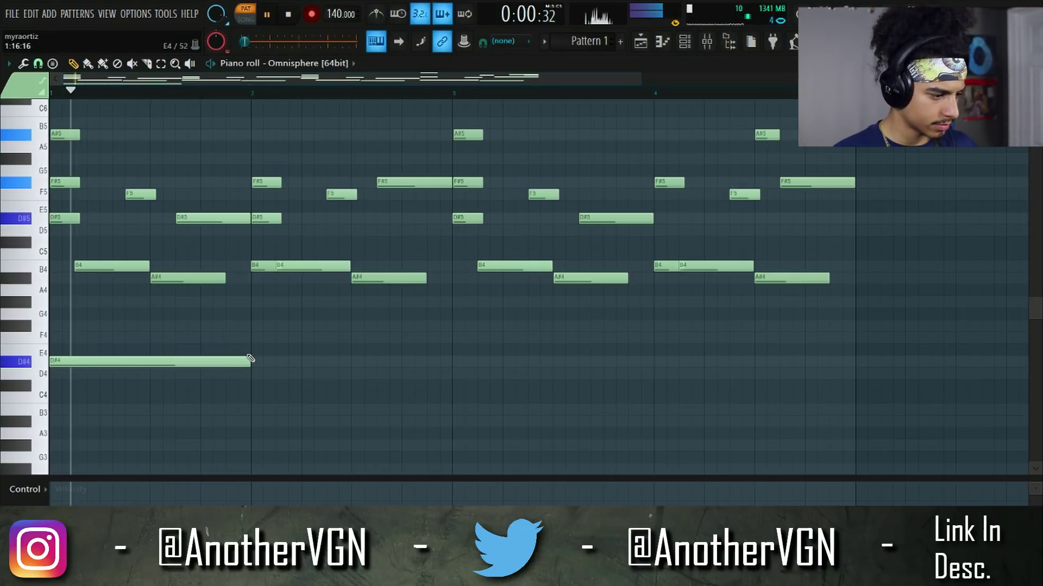
click(155, 410)
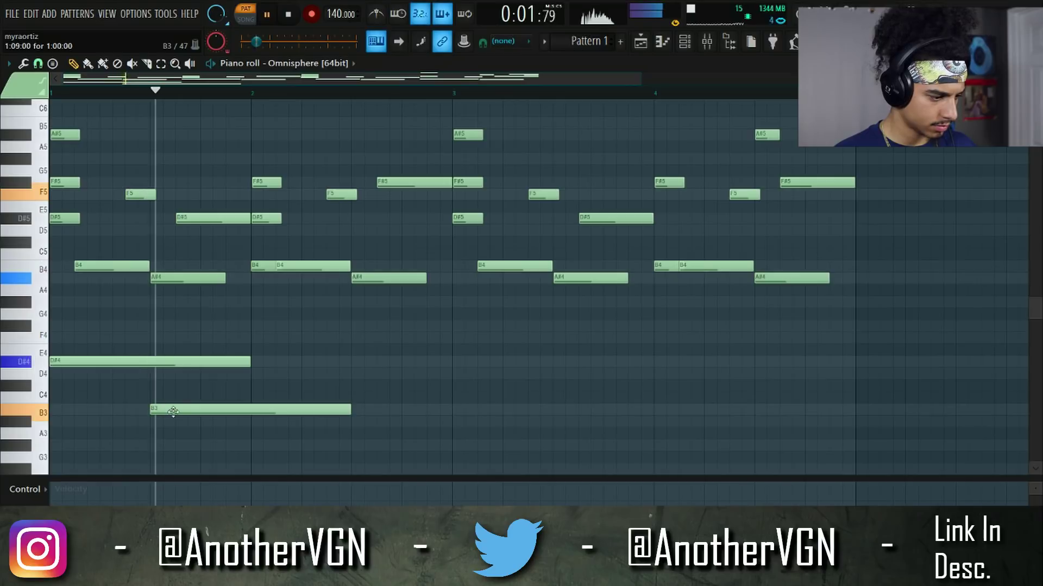
right_click(235, 411)
click(157, 422)
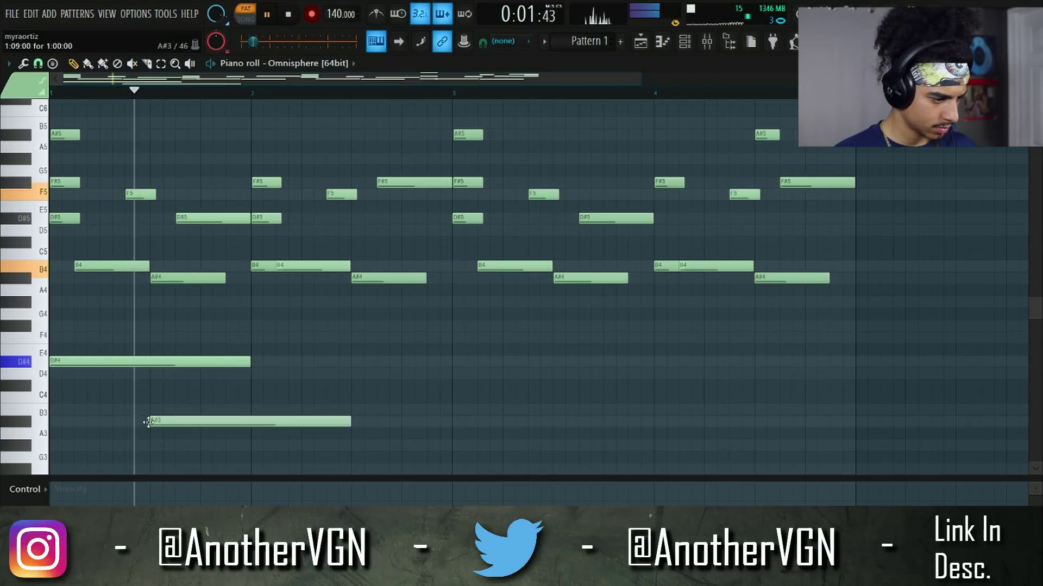
click(227, 409)
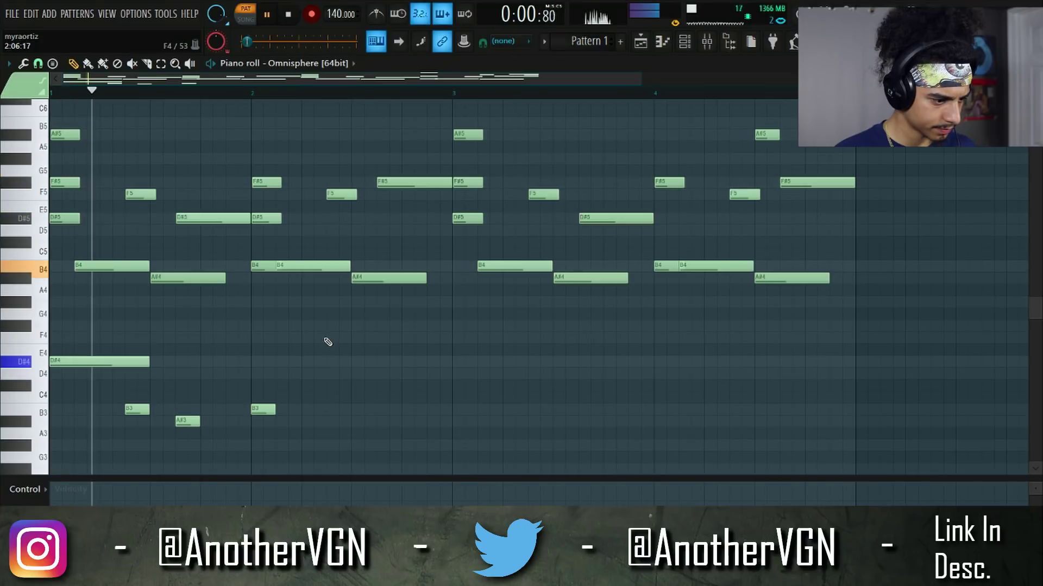
Complete bar 2 of the bass with a short F4, the B3 extended up to it, and a longer A#3 ending at bar 3.
click(333, 339)
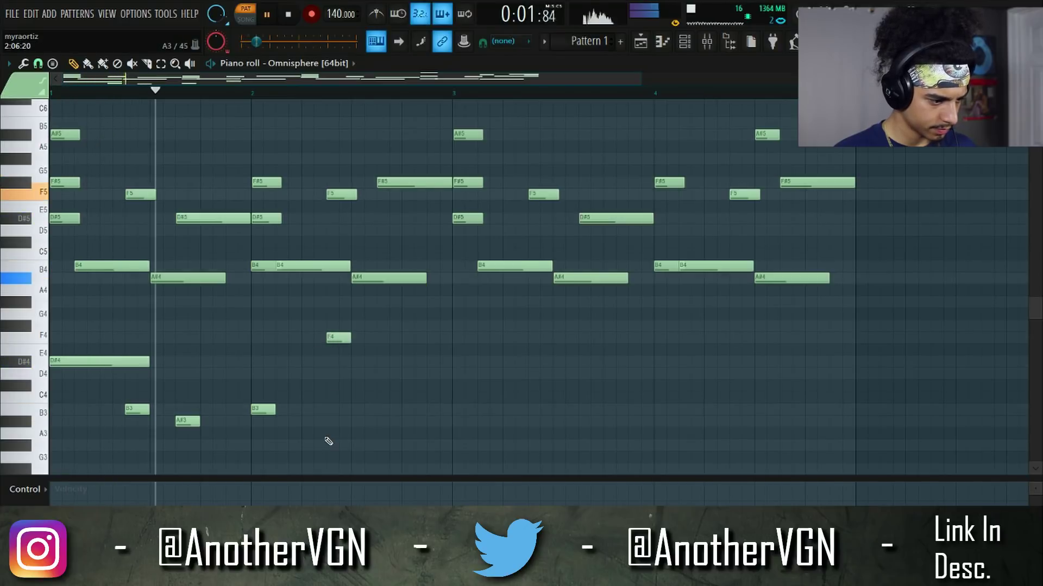
drag(275, 410, 324, 411)
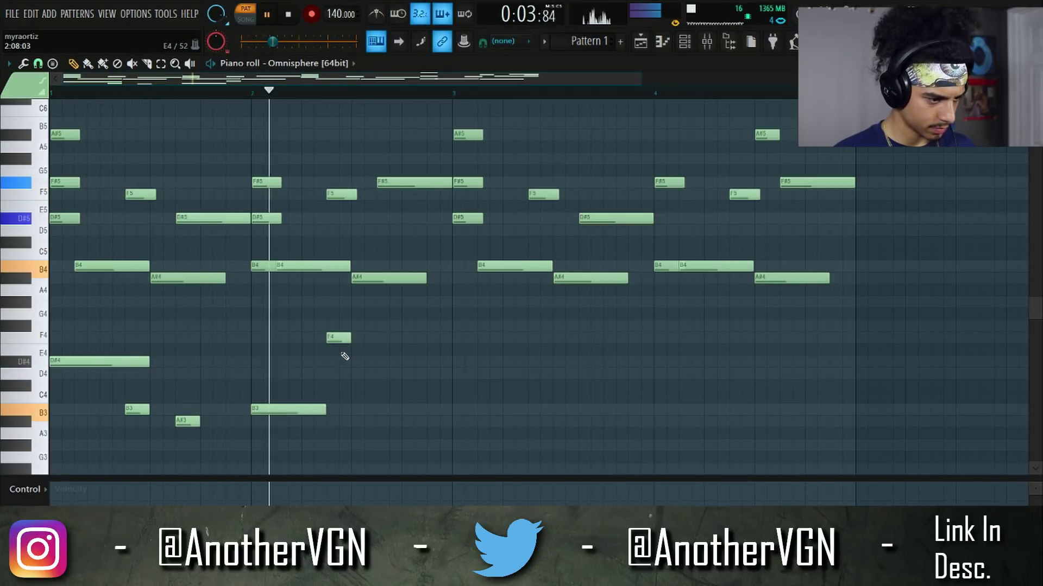
click(386, 419)
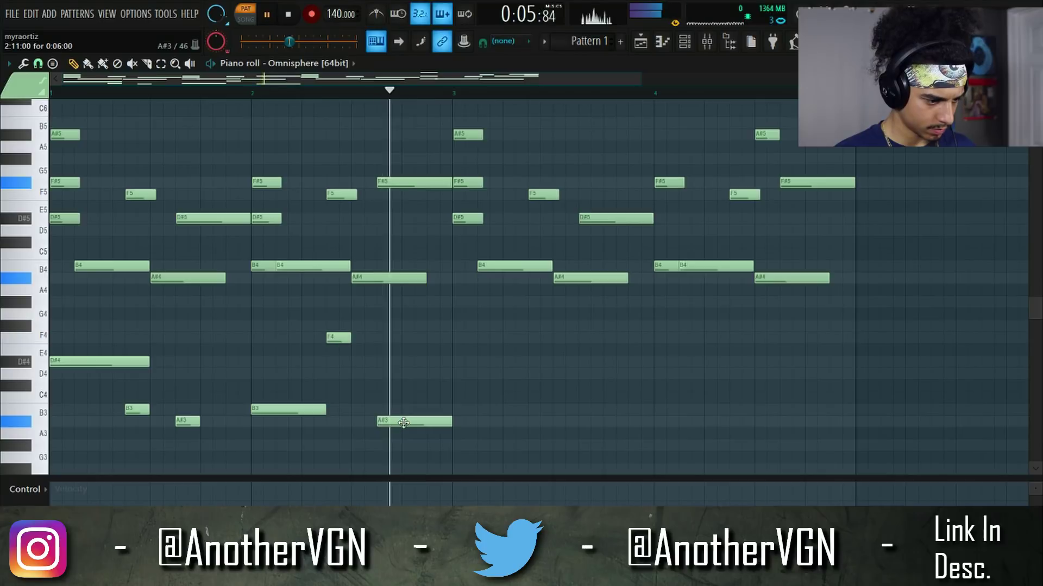
key(space)
Duplicate the two-bar bass line into bars 3 and 4 and play the pattern.
drag(467, 438, 63, 331)
key(ctrl+b)
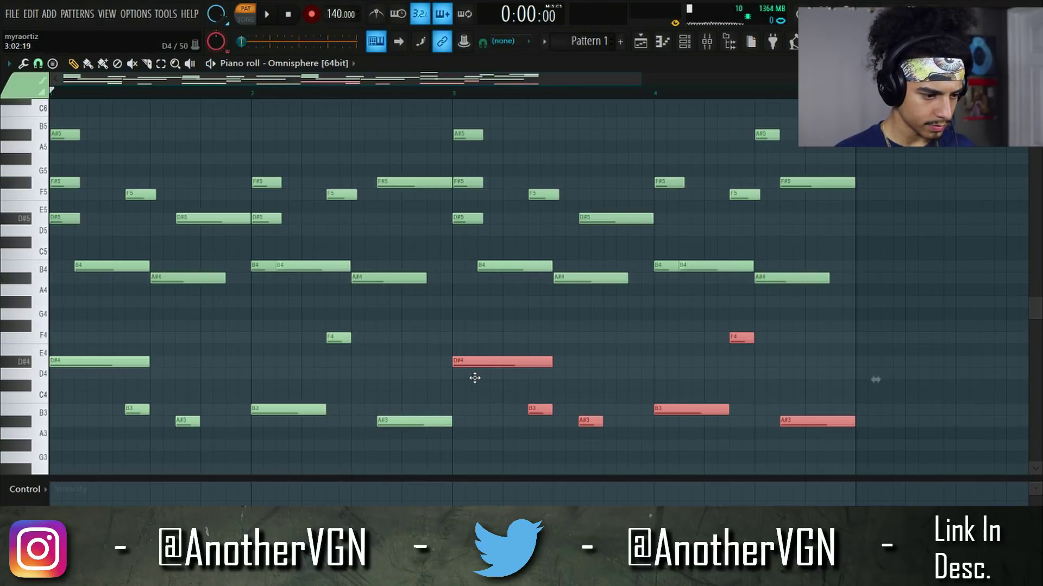
click(488, 346)
key(space)
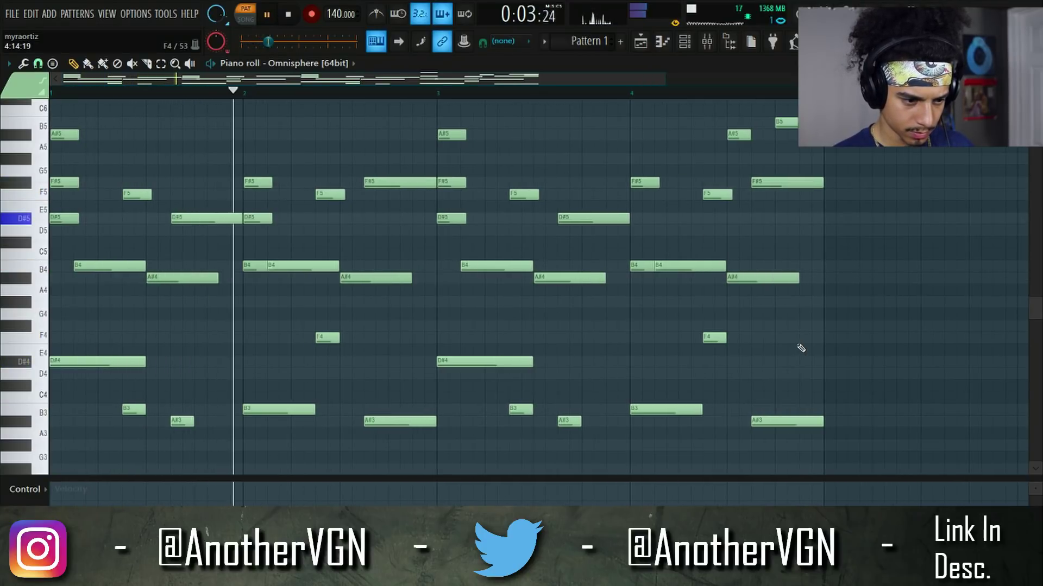
scroll(801, 348, up, 1)
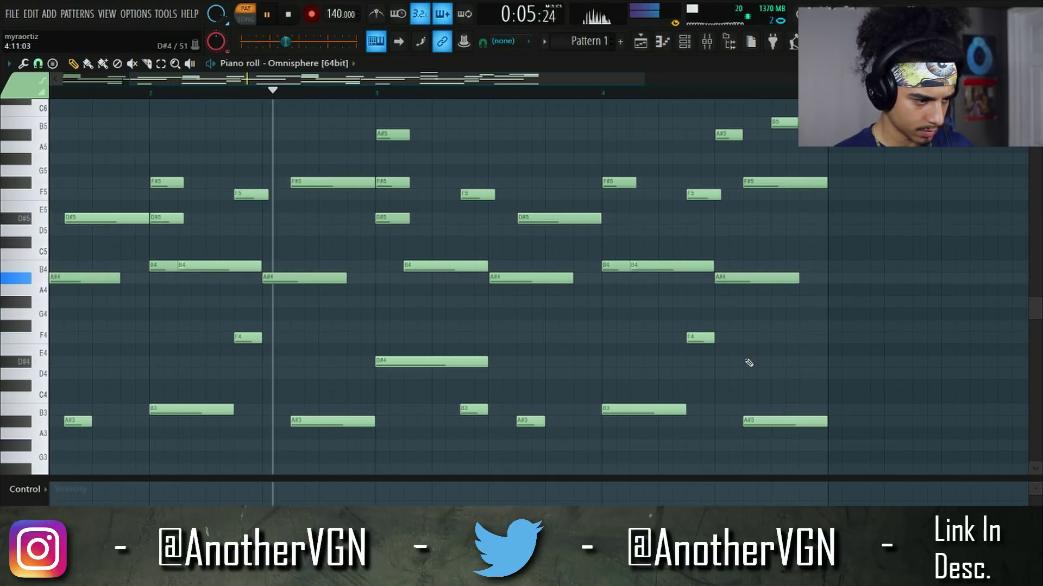
scroll(748, 363, down, 1)
key(space)
Transpose the whole four-bar bass line down one octave, raise its velocities, and listen to it.
drag(769, 419, 10, 294)
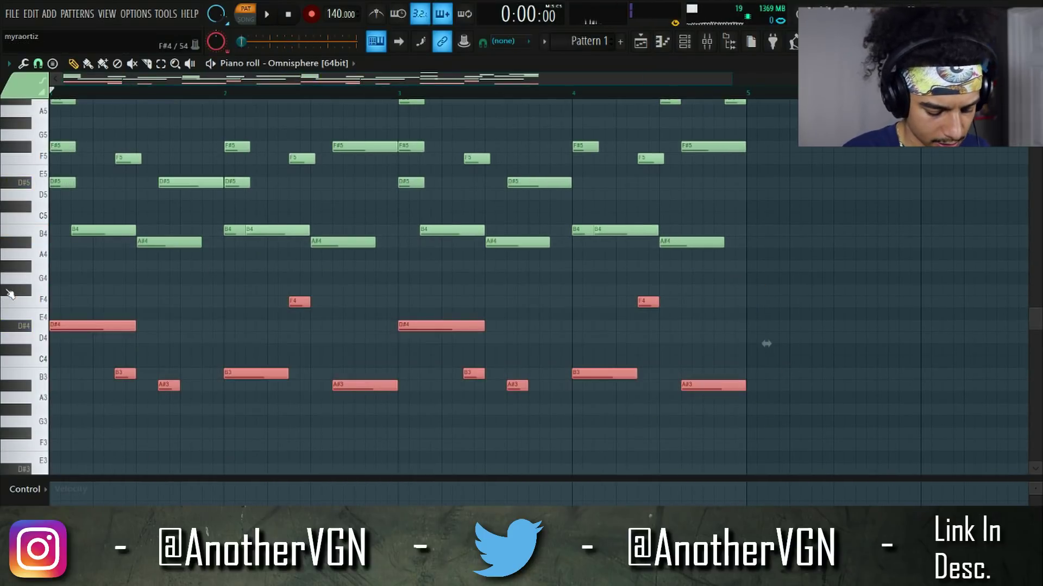
key(ctrl+Down)
key(space)
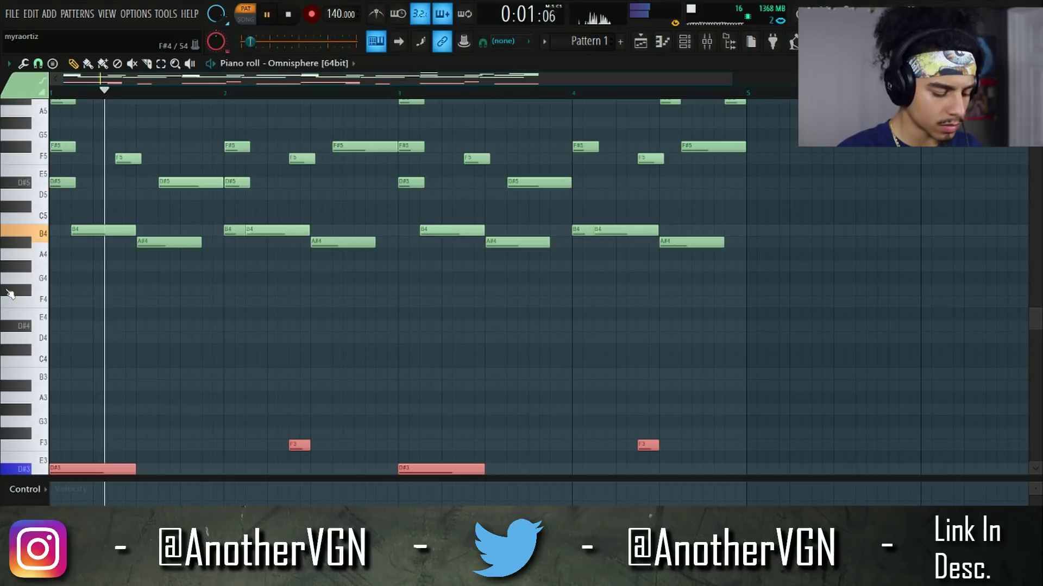
scroll(198, 326, down, 5)
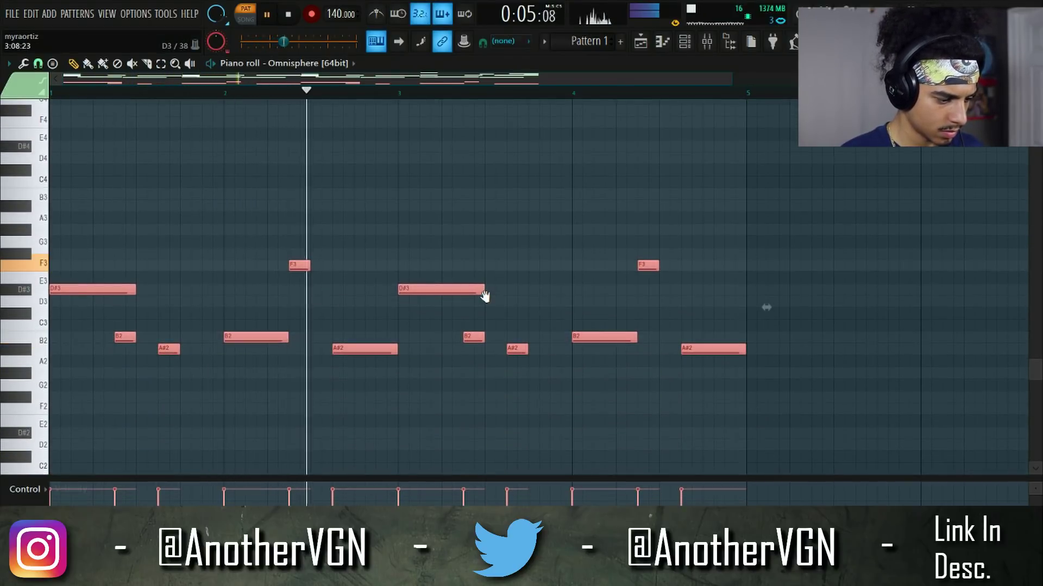
key(space)
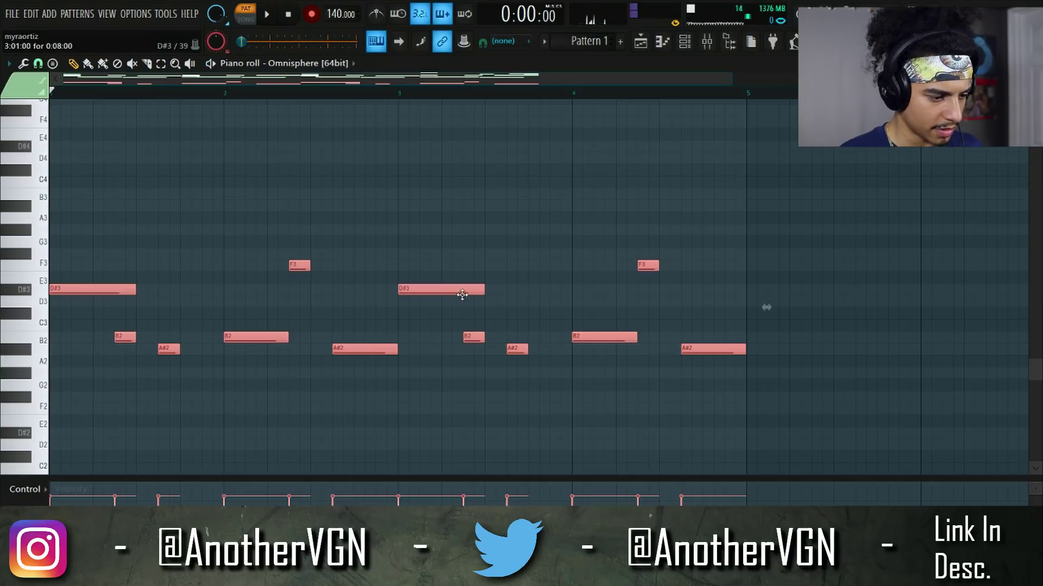
Layer a copy of the bass line one octave higher and lower the copy's velocities.
key(ctrl+c)
key(ctrl+v)
key(ctrl+Up)
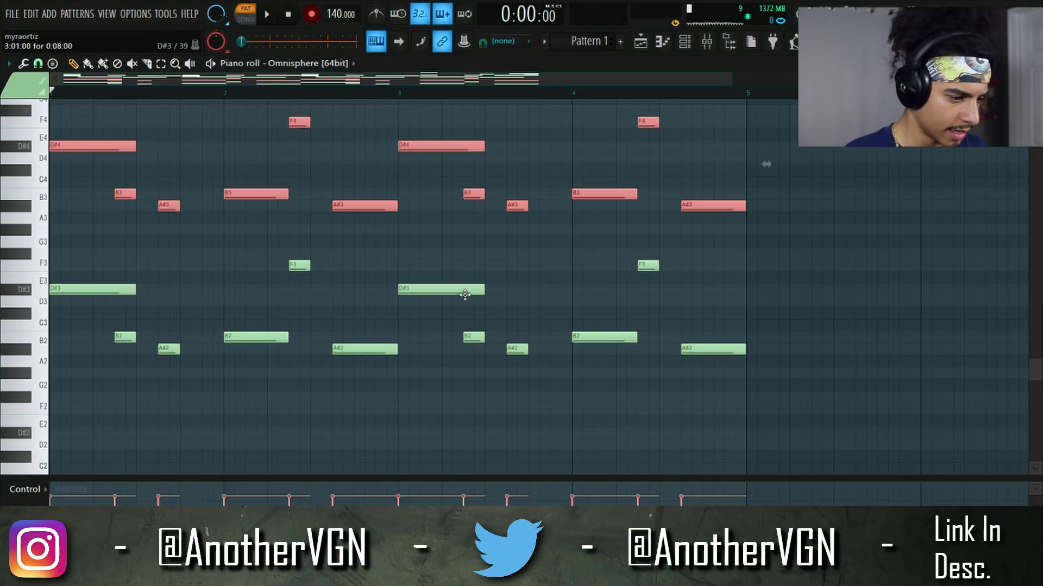
scroll(498, 272, down, 2)
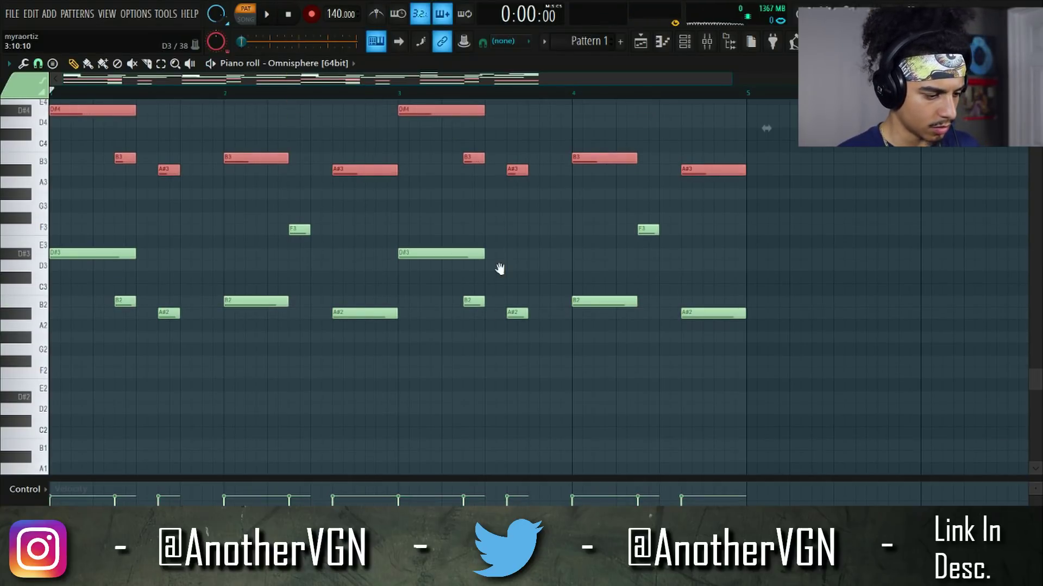
Play back the four-bar melody with the layered bass, with all the notes in view.
key(space)
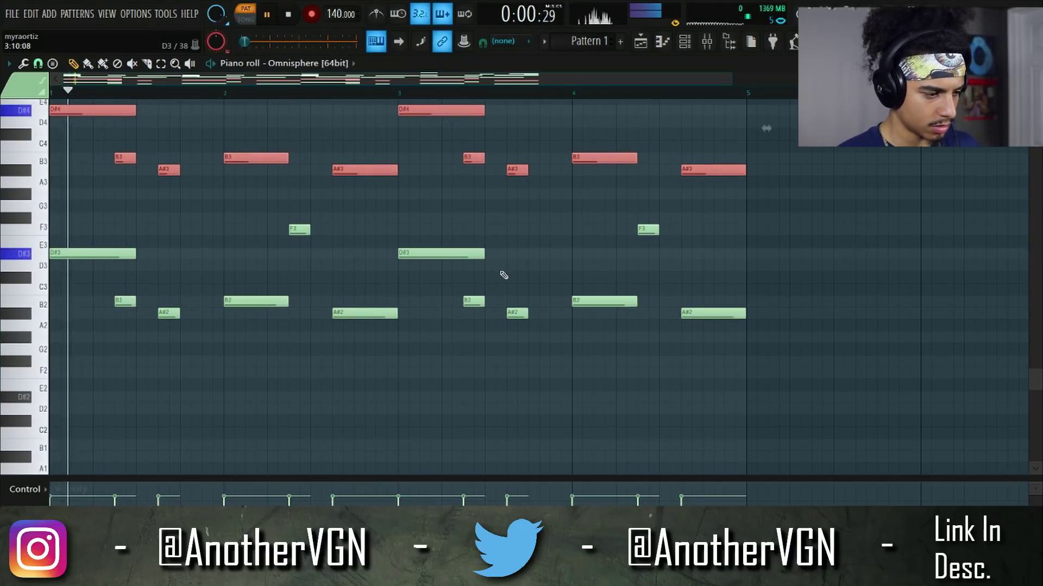
click(539, 260)
scroll(561, 238, up, 4)
key(space)
scroll(564, 231, down, 5)
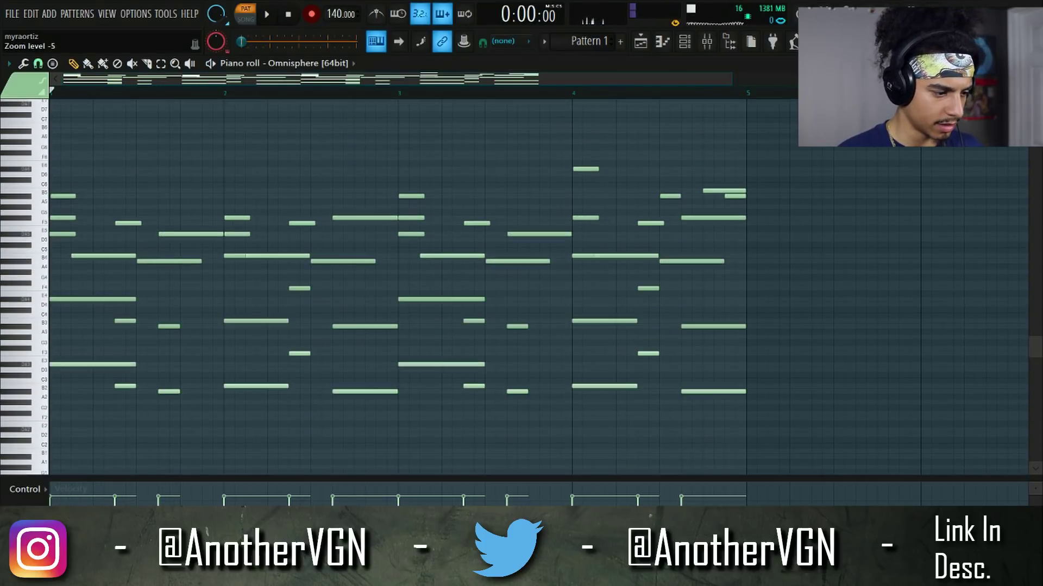
scroll(537, 193, up, 2)
key(space)
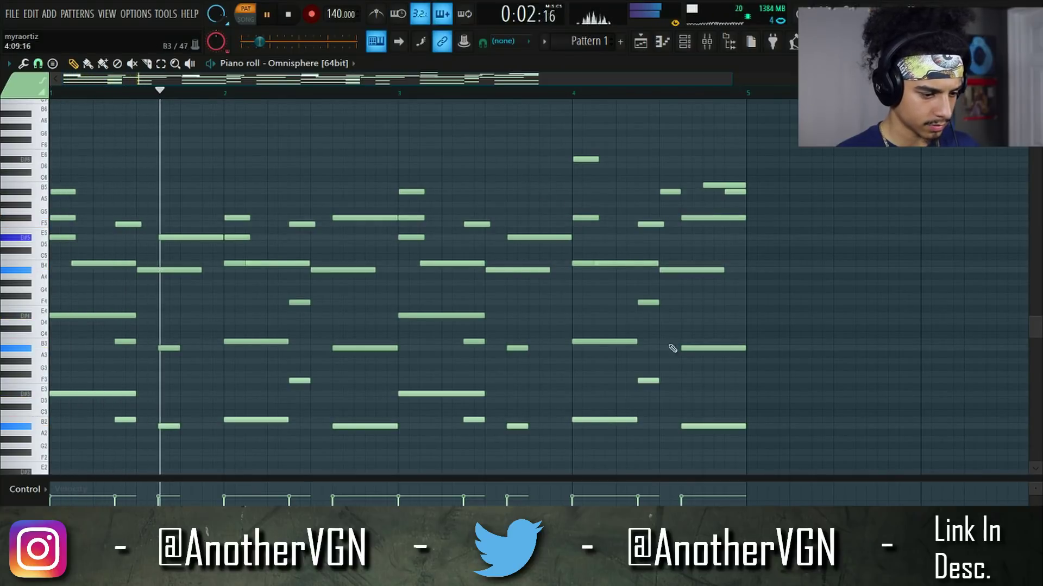
Try the upper-layer A#3, B3 and F3 bass notes in bars 3 and 4 an octave lower and higher during playback.
drag(661, 394, 486, 340)
key(ctrl+Down)
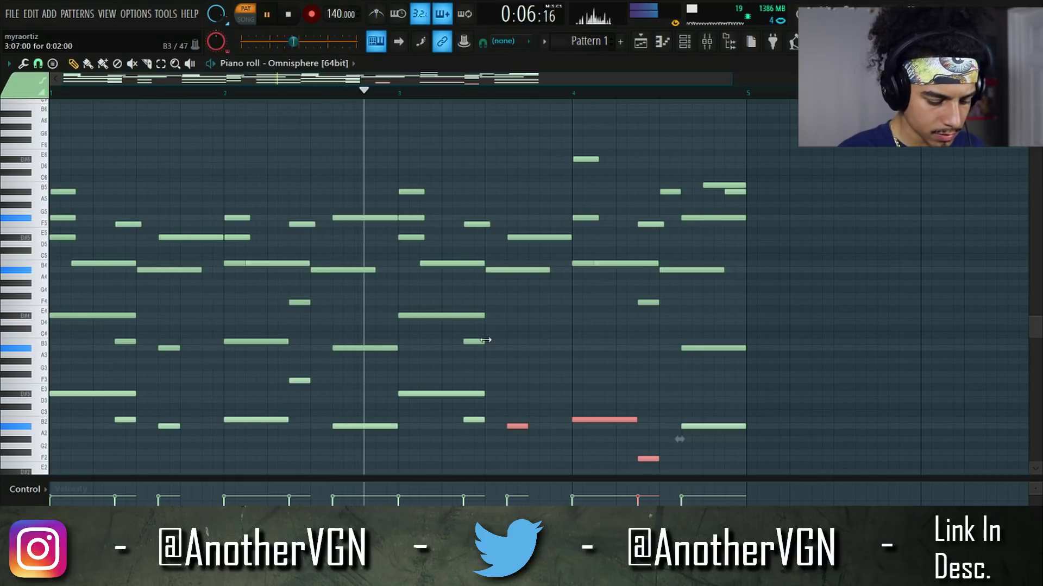
key(ctrl+Up)
key(ctrl+Up)
key(ctrl+Down)
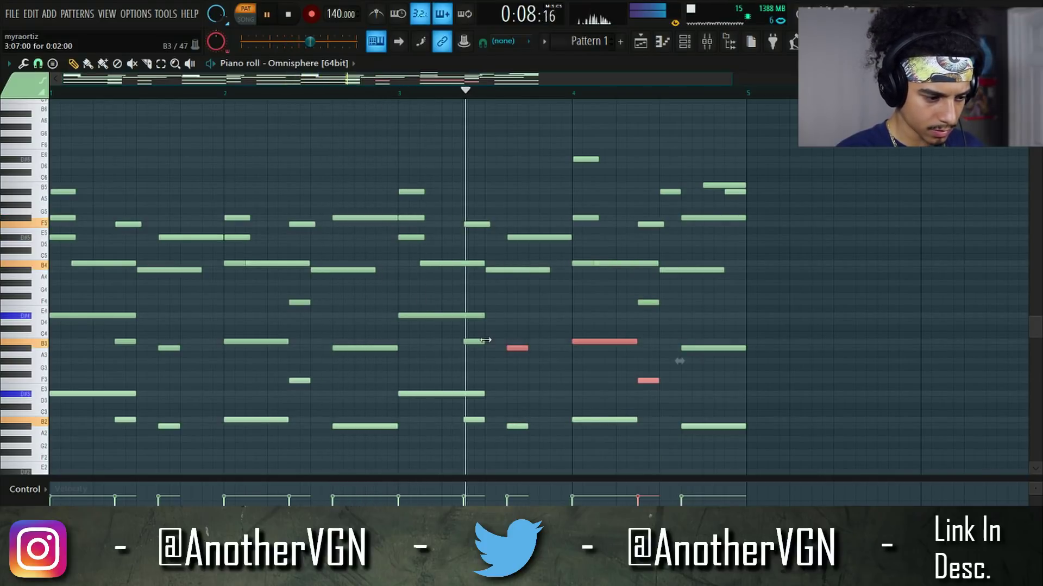
key(ctrl+Up)
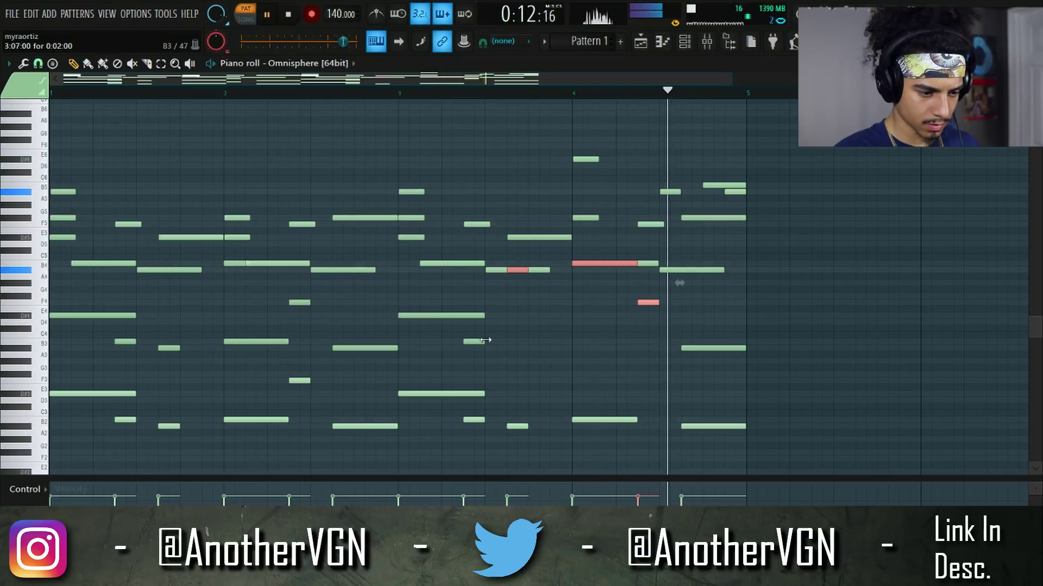
key(ctrl+Down)
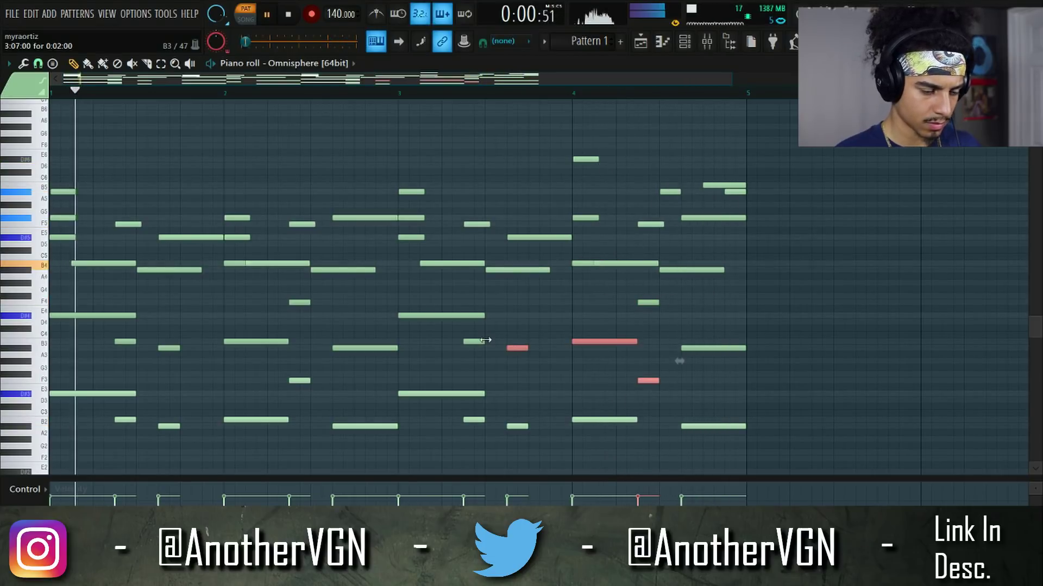
Load the NLEAD - CS Space Guitar patch from Omnisphere's Retro Land category and audition it with the pattern.
key(space)
click(684, 41)
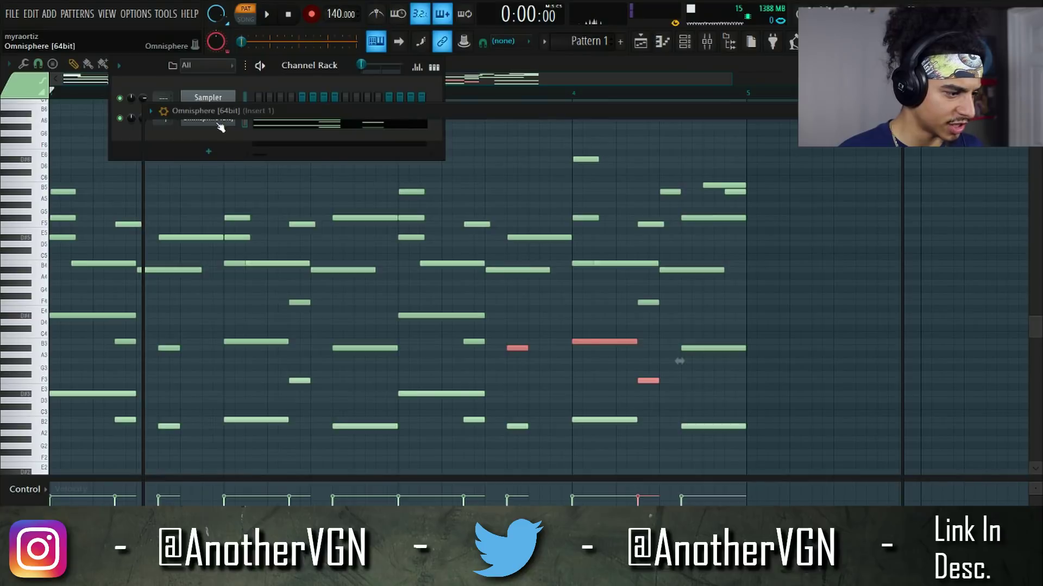
click(217, 123)
scroll(257, 434, down, 2)
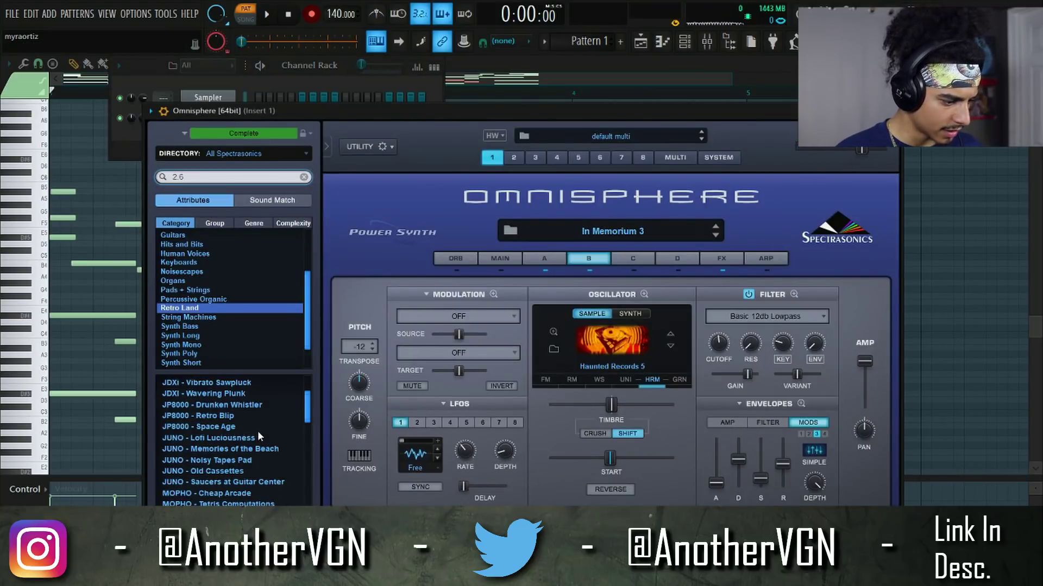
scroll(243, 483, down, 5)
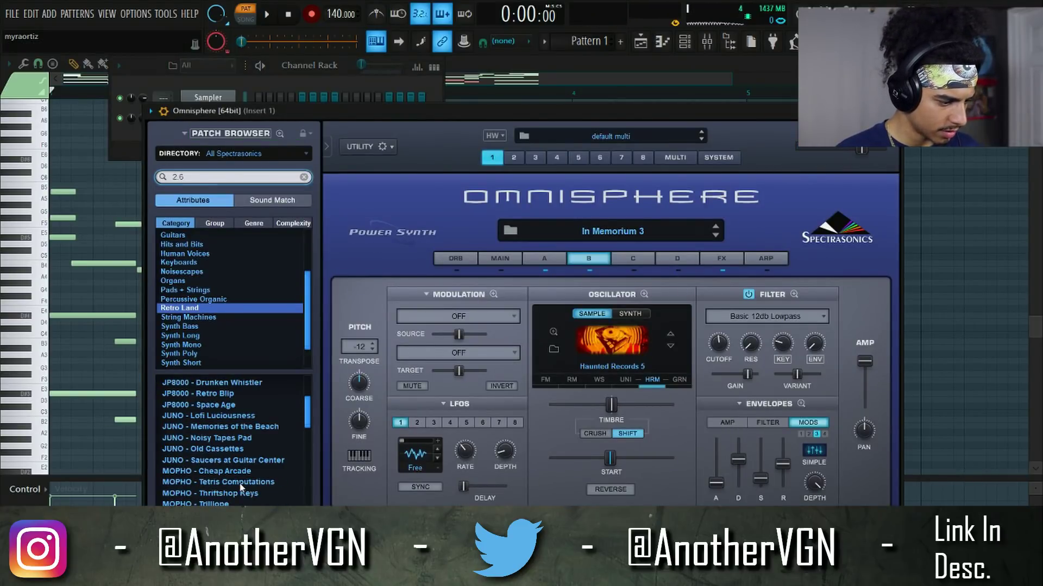
click(242, 470)
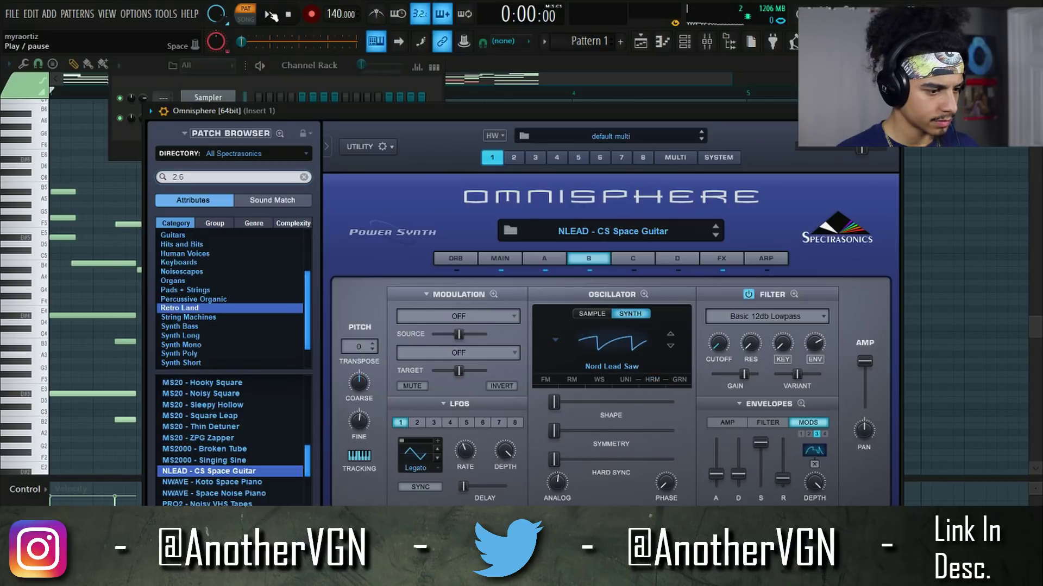
key(space)
mouse_move(307, 104)
mouse_down()
mouse_move(364, 119)
mouse_move(558, 107)
mouse_move(236, 107)
mouse_move(399, 120)
mouse_move(501, 106)
mouse_move(320, 108)
mouse_move(293, 91)
mouse_up()
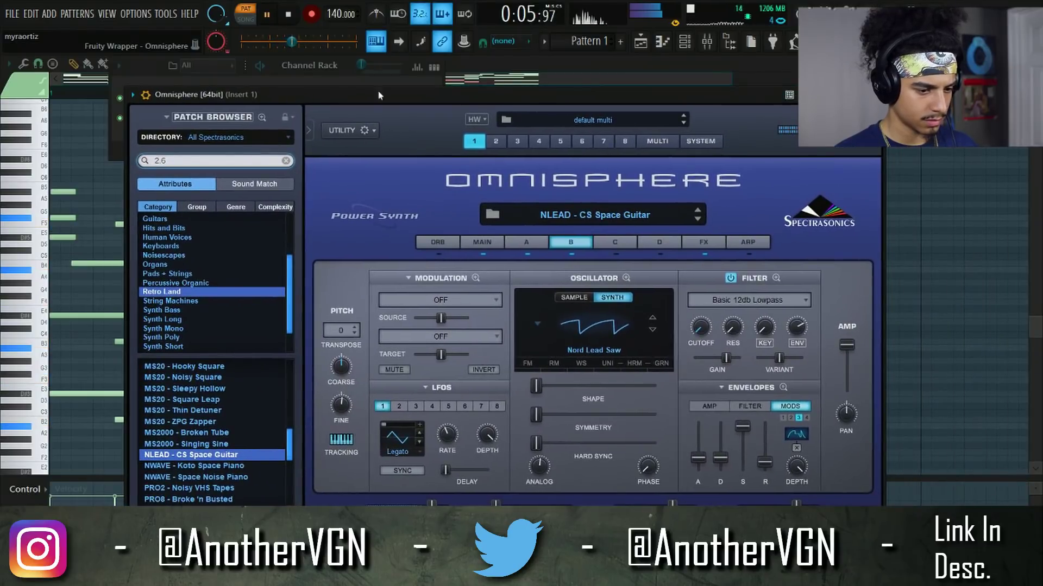
click(734, 77)
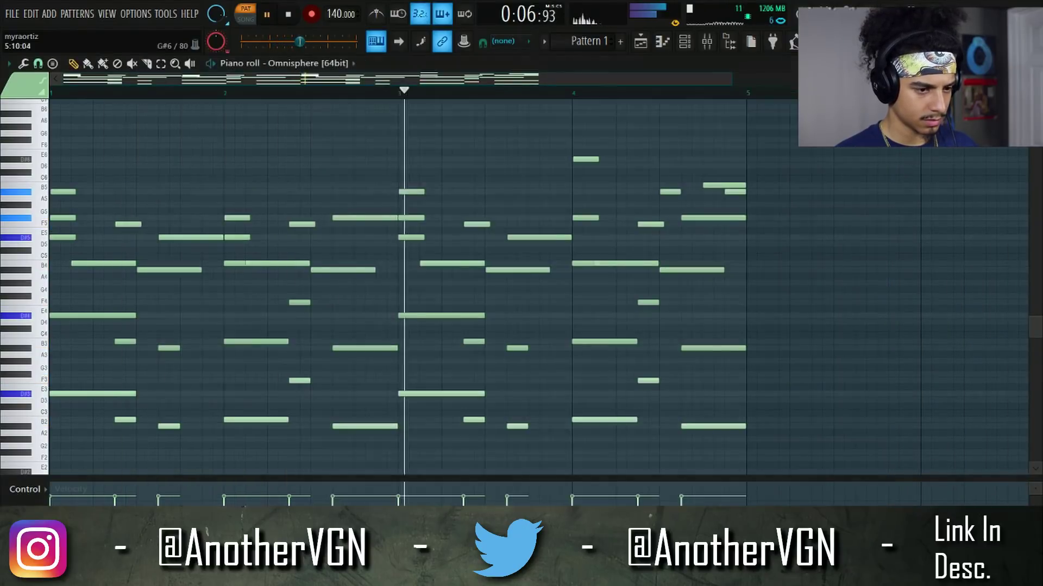
Check the effect slots of mixer Insert 1 while the pattern plays.
click(706, 43)
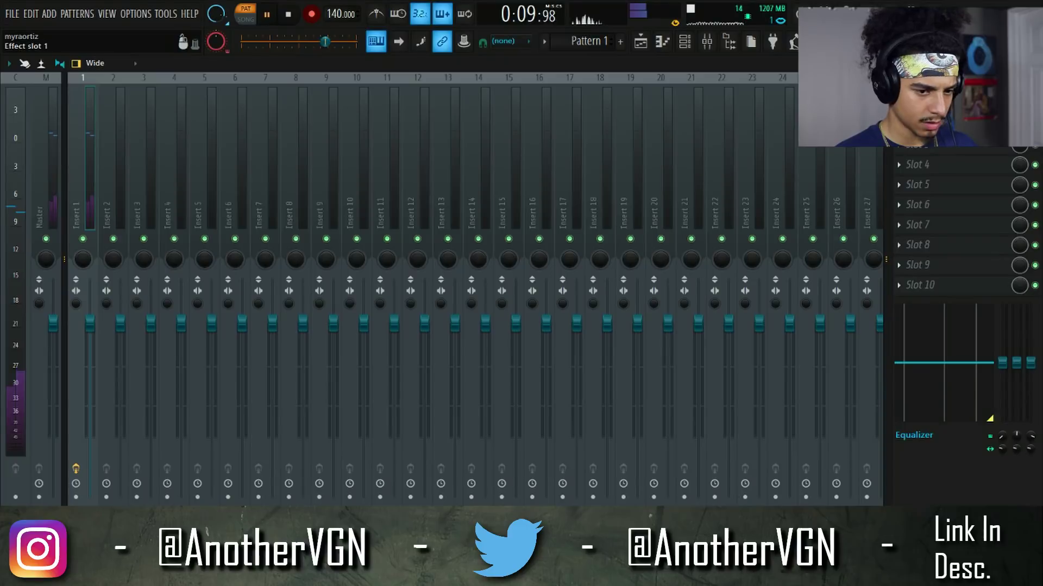
click(923, 105)
click(662, 41)
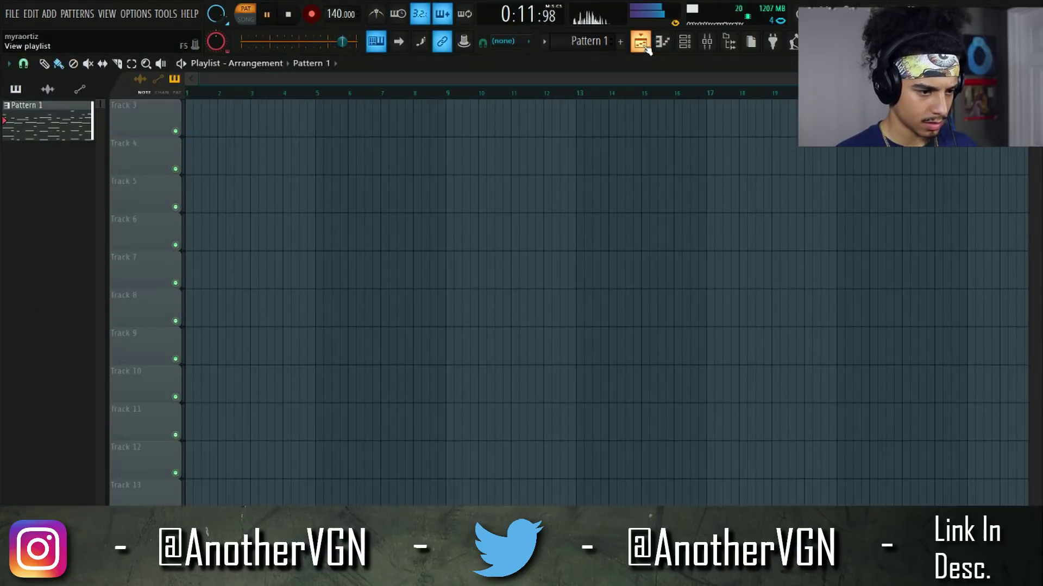
Try the whole Omnisphere pattern one octave and two octaves higher during playback.
key(space)
scroll(785, 217, down, 2)
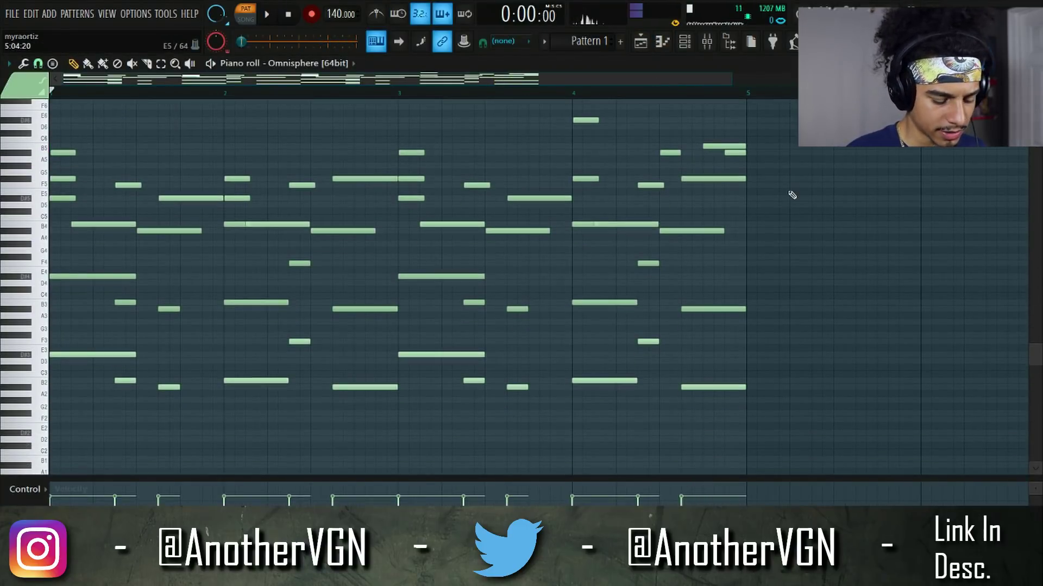
key(ctrl+Up)
key(space)
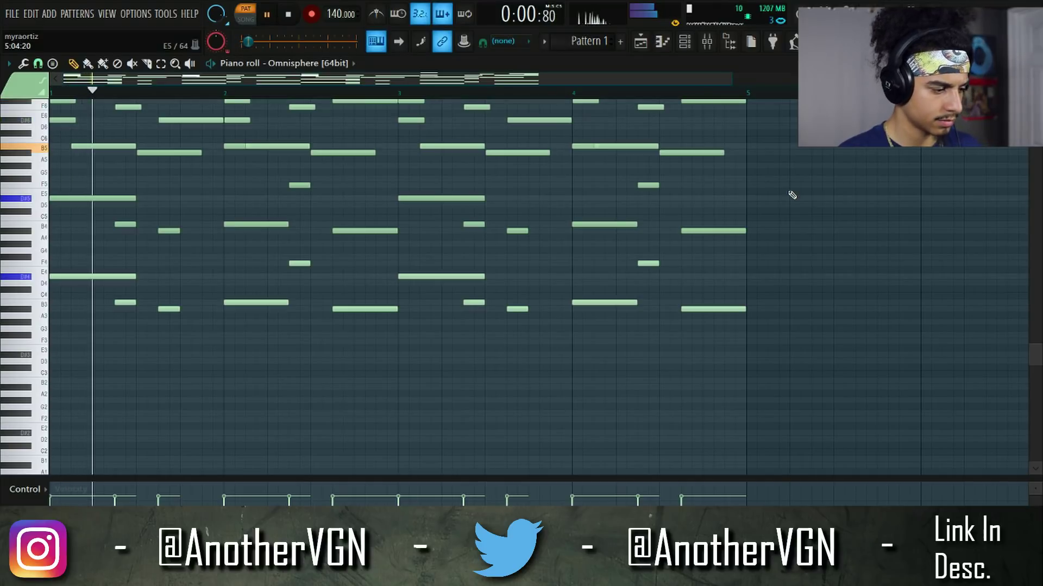
scroll(414, 295, up, 4)
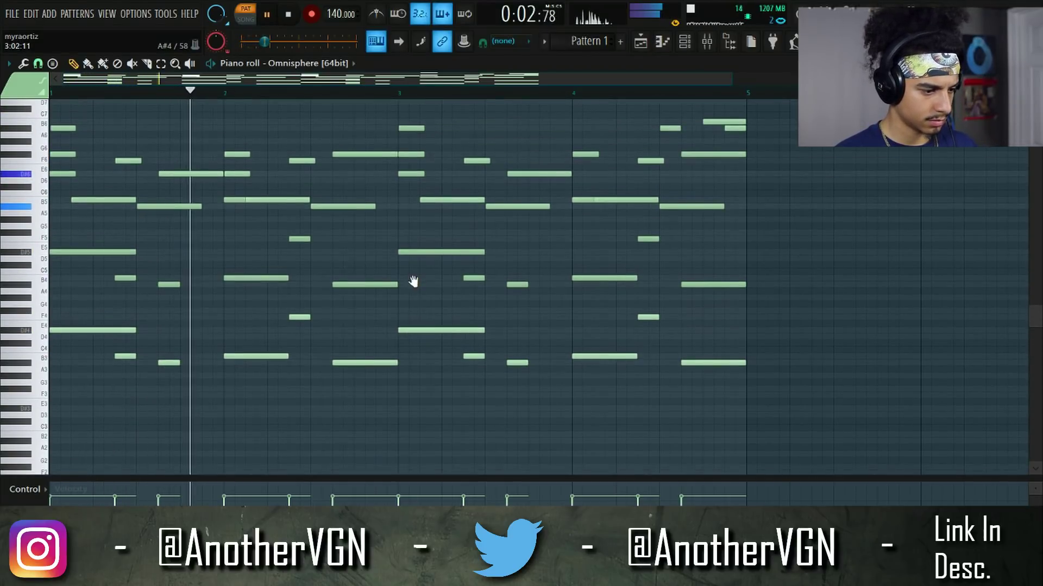
scroll(416, 280, down, 1)
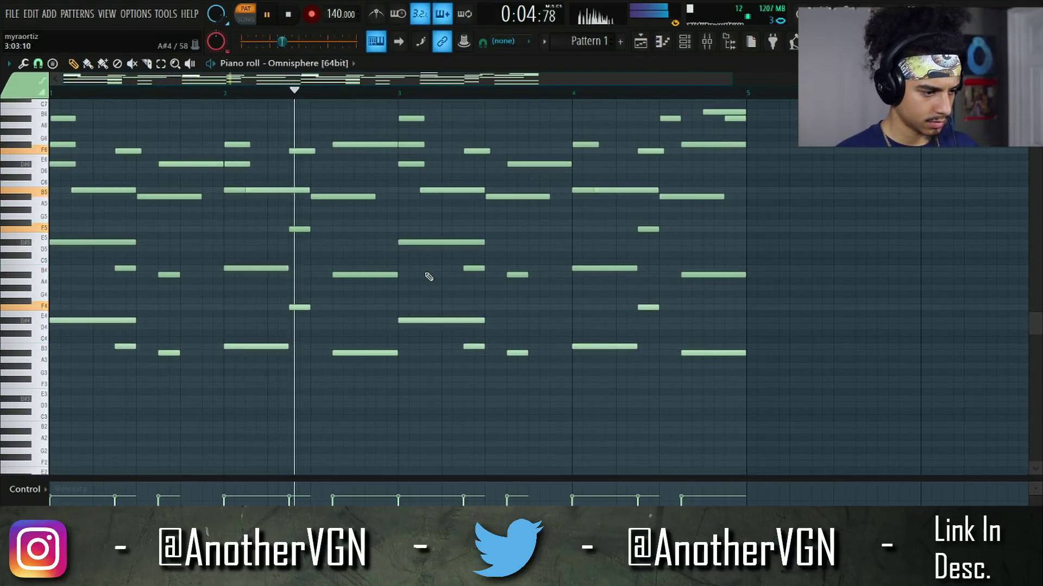
key(ctrl+Up)
key(space)
scroll(470, 261, up, 3)
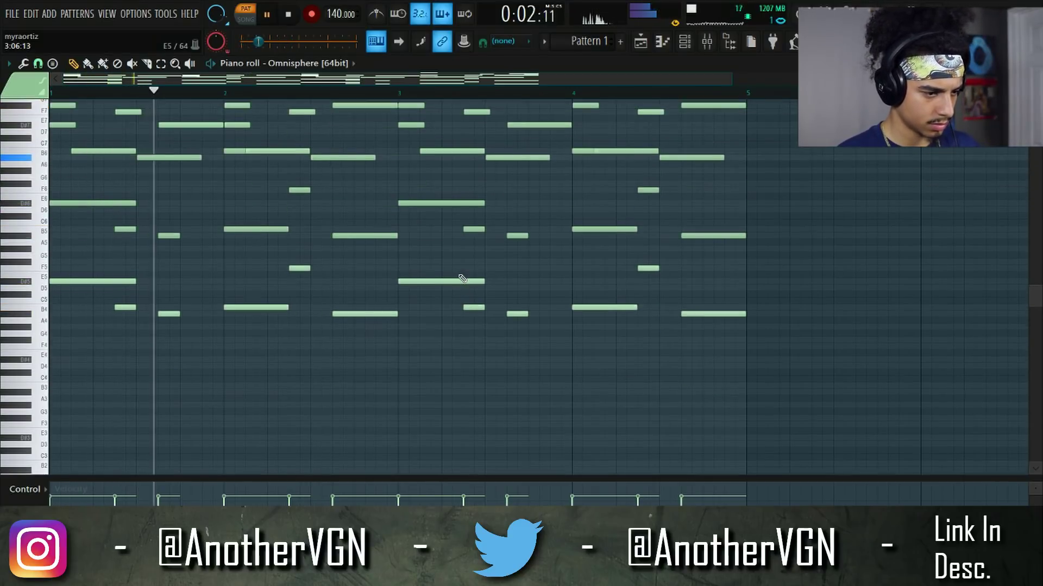
Examine the layer and effects pages of the NLEAD - CS Space Guitar patch in Omnisphere during playback.
click(684, 41)
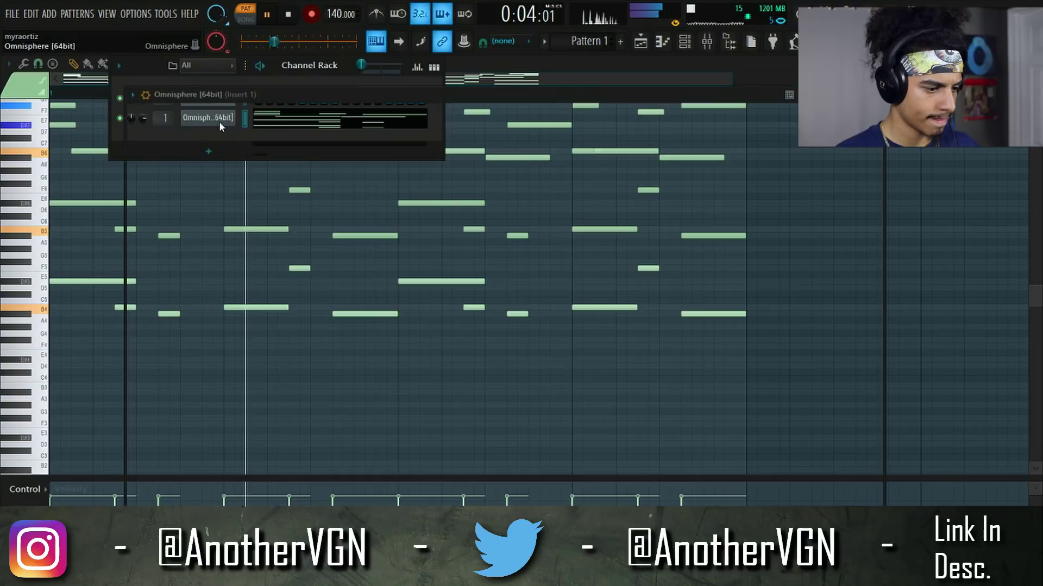
click(219, 122)
click(662, 243)
click(692, 243)
click(560, 244)
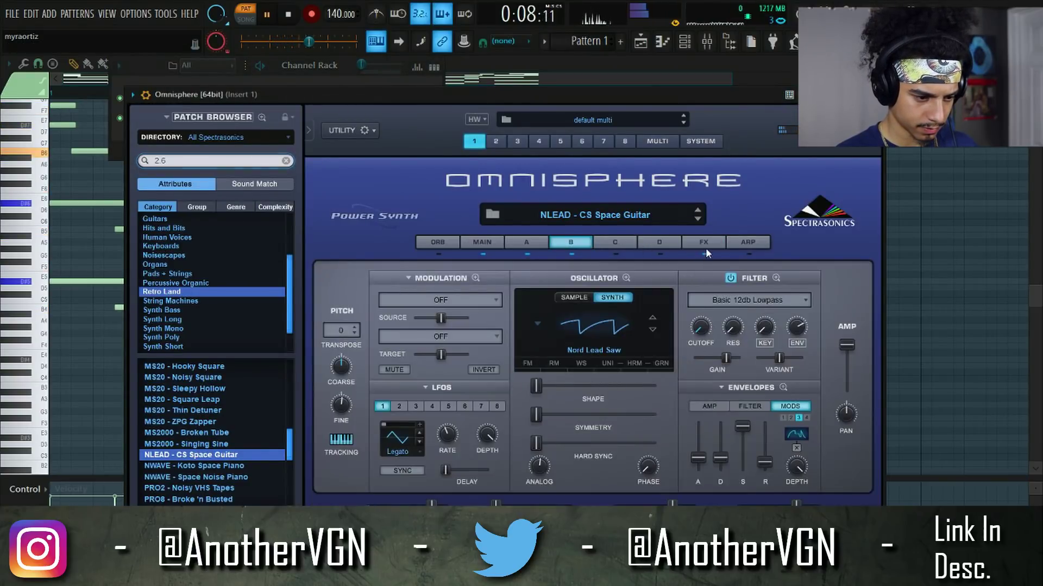
click(703, 242)
click(571, 243)
key(space)
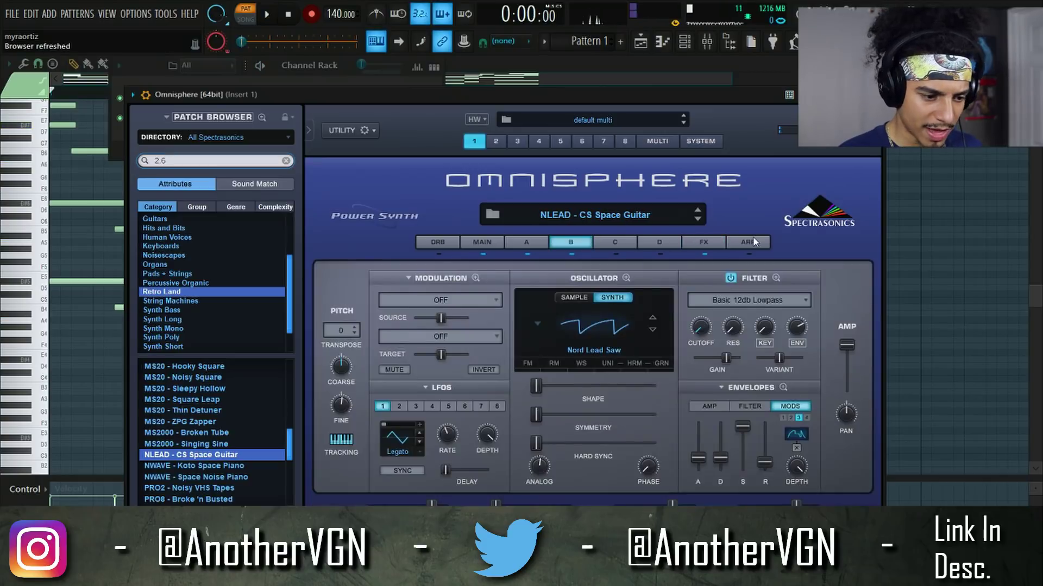
Switch on the Space Guitar patch's arpeggiator and load the COMBO - Play Me Minor preset.
click(748, 242)
click(527, 279)
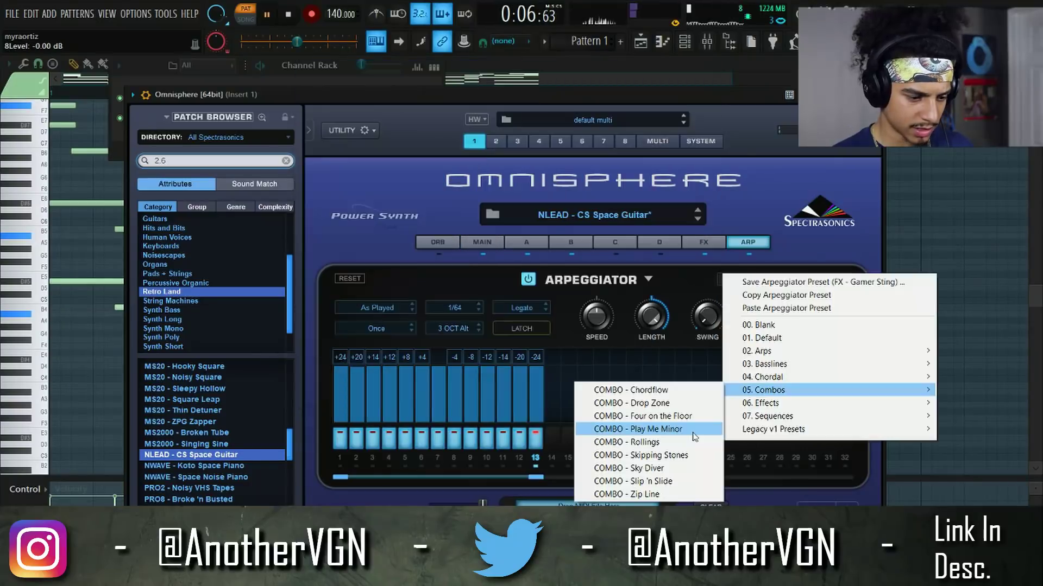
click(694, 429)
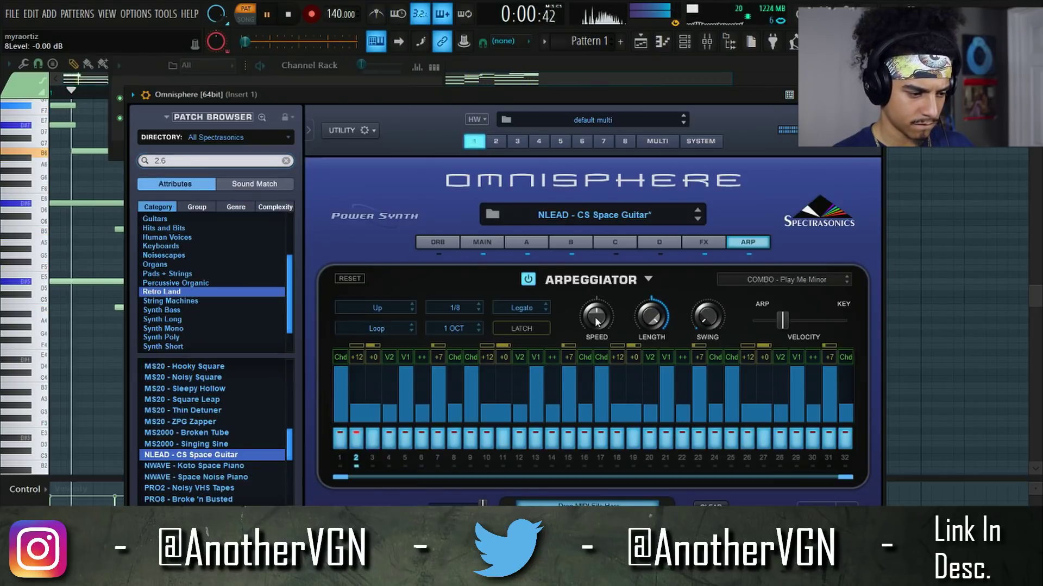
click(880, 94)
Transpose all the pattern's notes down two octaves and play them back.
key(space)
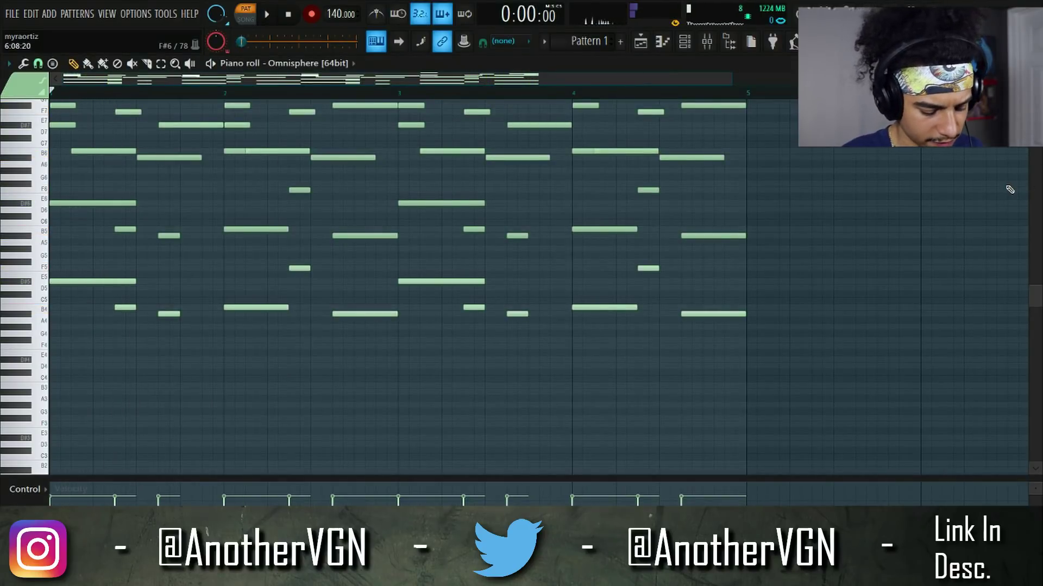
key(ctrl+Down)
key(ctrl+Down)
key(space)
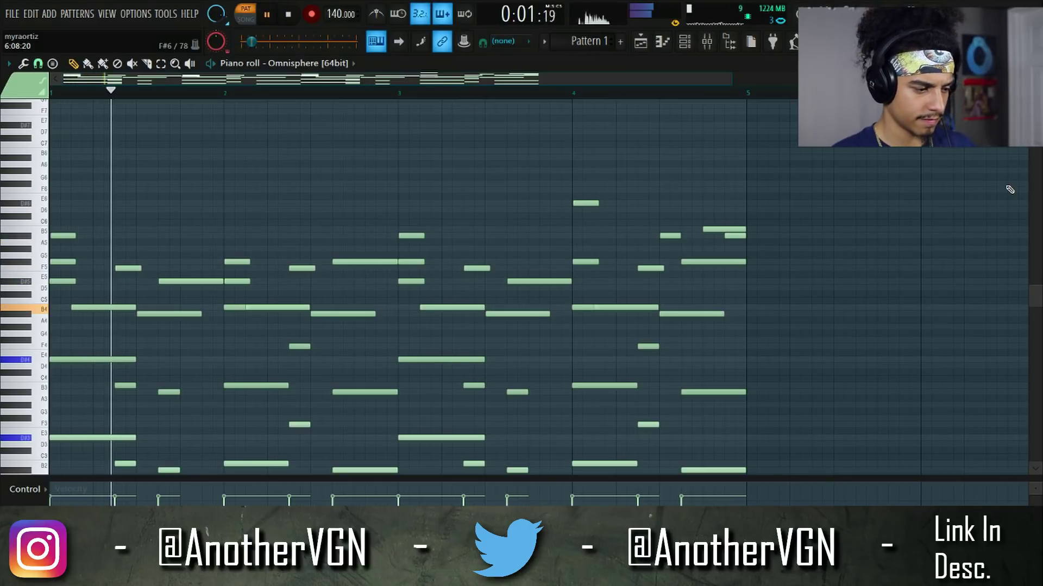
scroll(641, 242, down, 1)
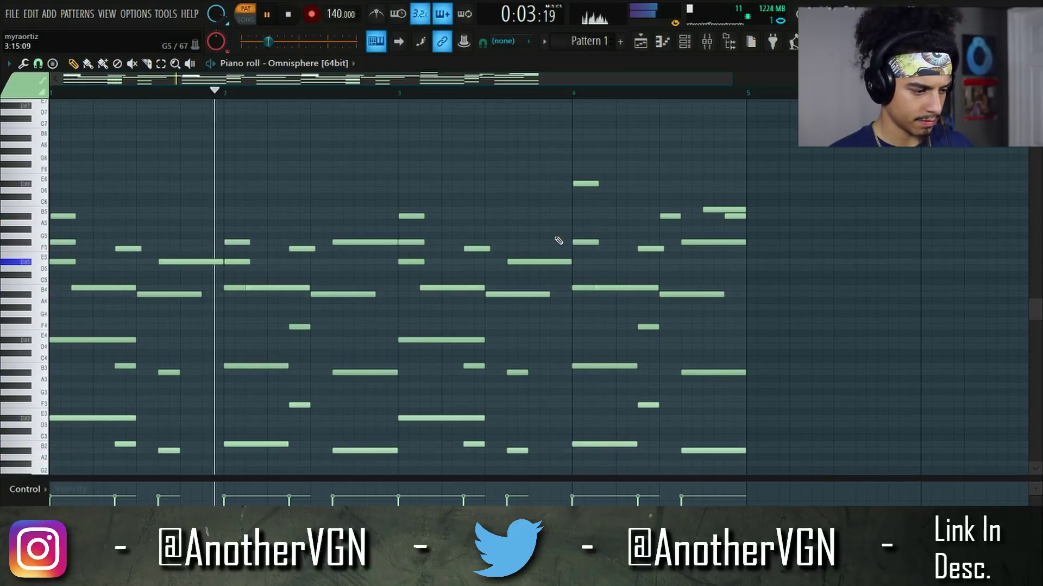
scroll(559, 241, down, 1)
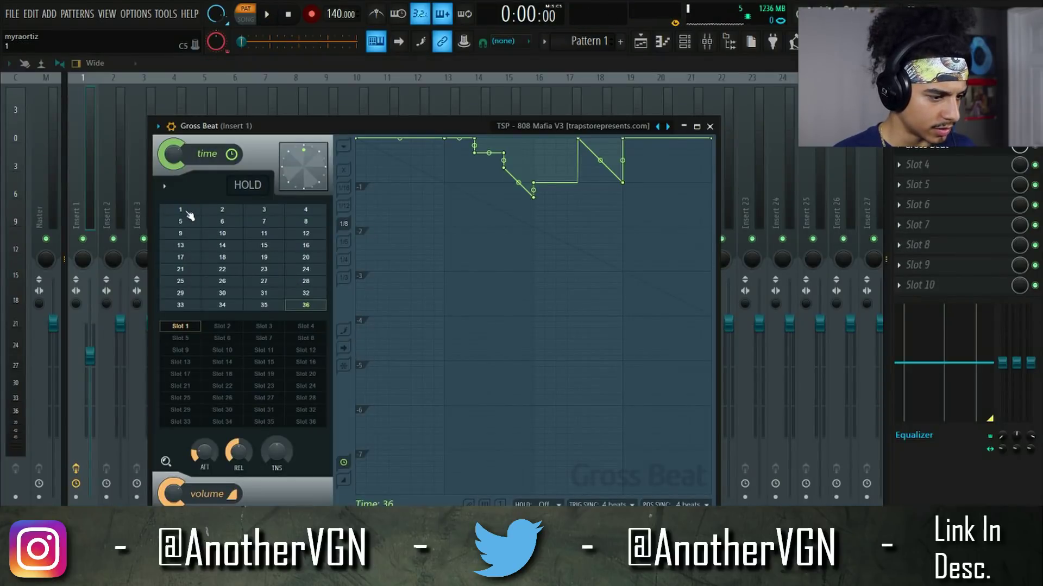
Audition Gross Beat time slots 1 and 11 on Insert 1 and choose time slot 10.
click(185, 211)
key(space)
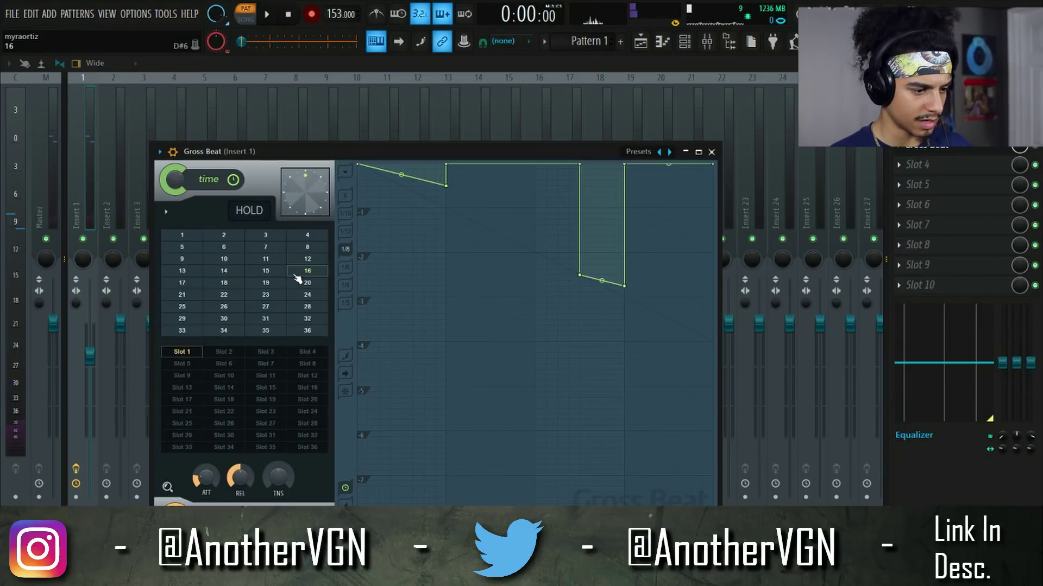
click(264, 260)
click(223, 260)
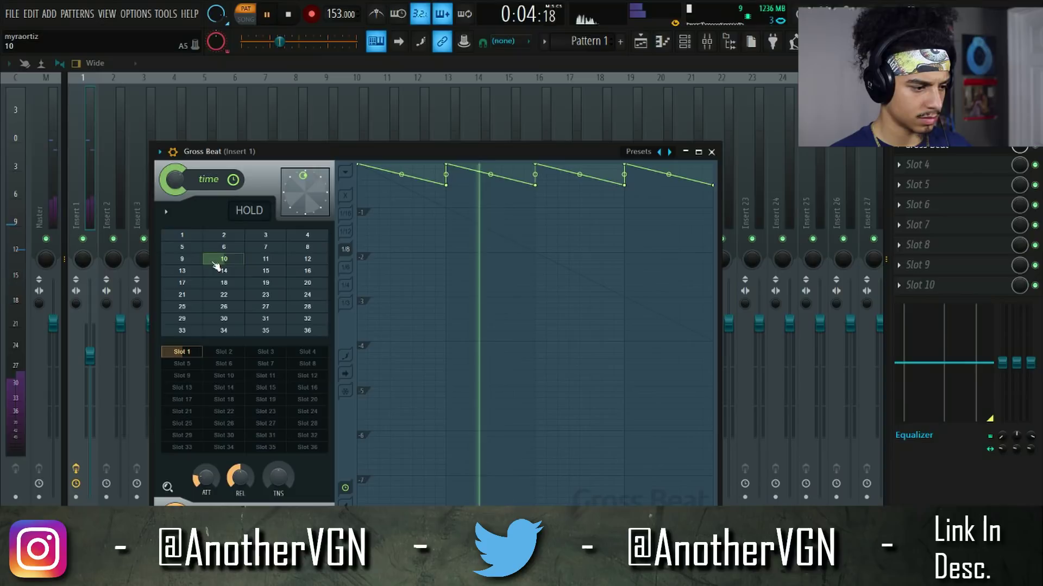
Transpose all notes of the Omnisphere pattern up one octave during playback.
click(662, 42)
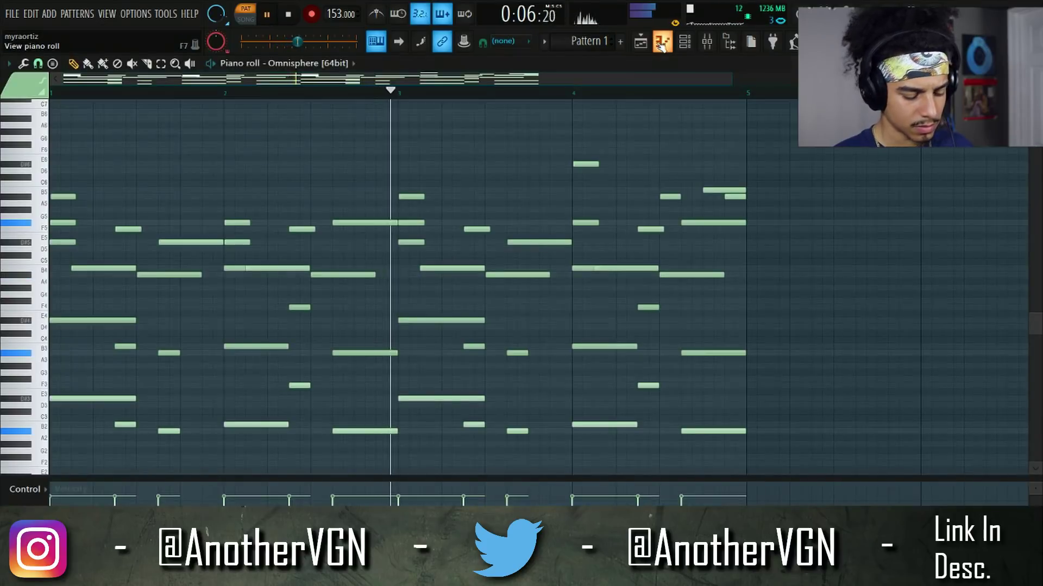
key(ctrl+Up)
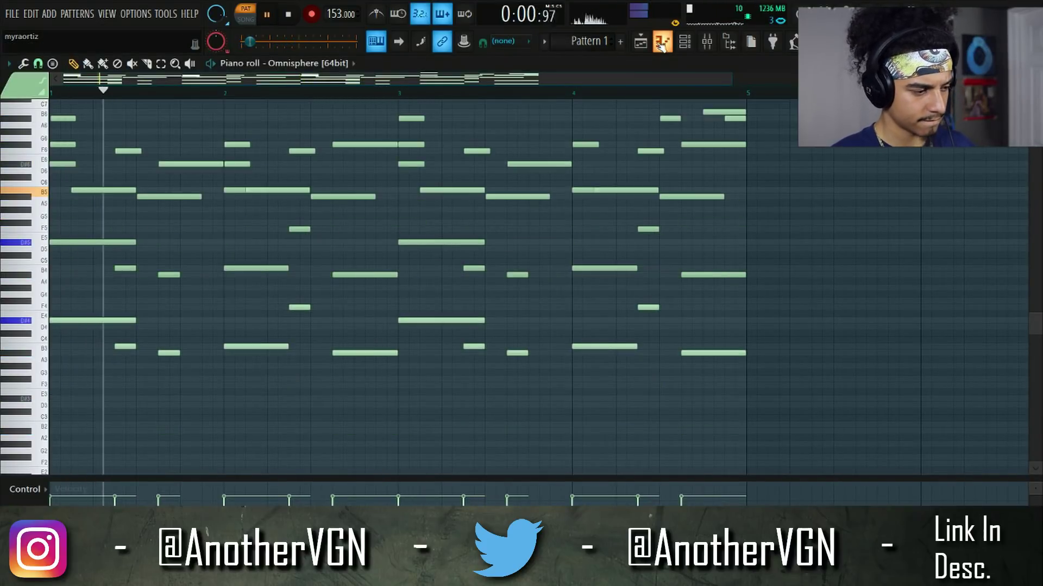
click(684, 43)
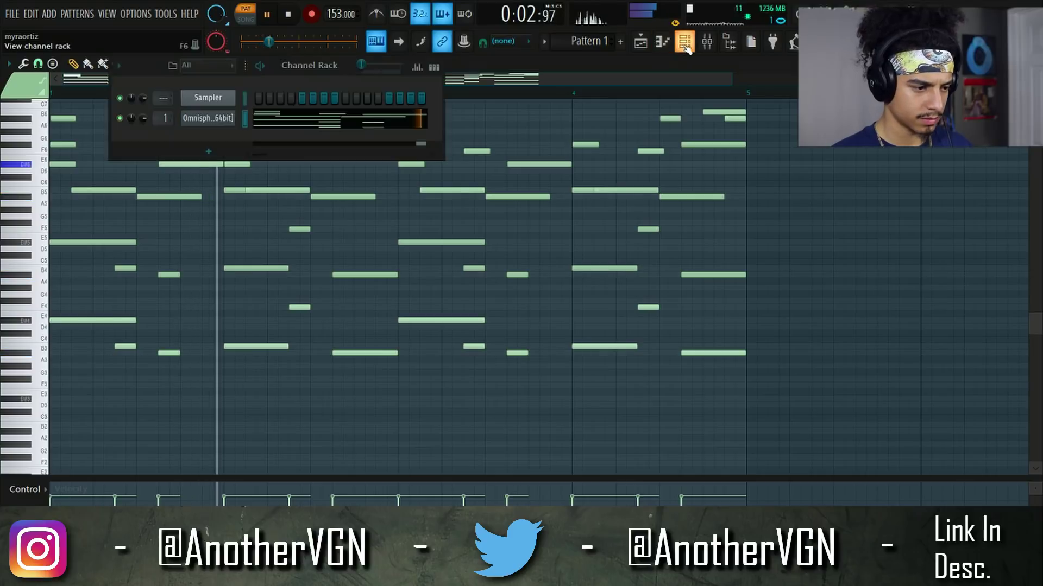
click(712, 44)
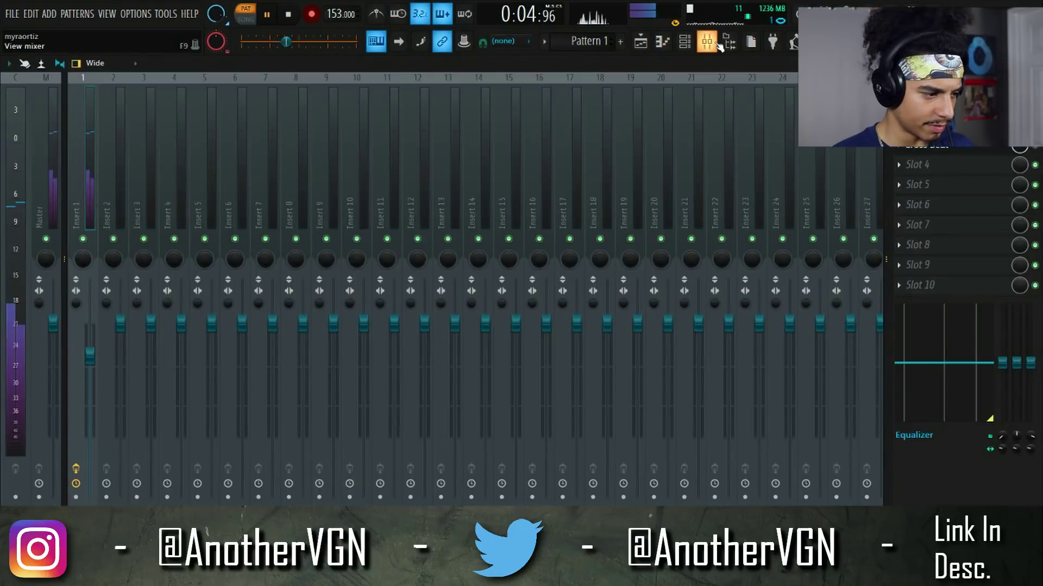
Load the MKS80 - Eighties Hollow patch in a second Omnisphere channel and check its effects racks.
click(685, 43)
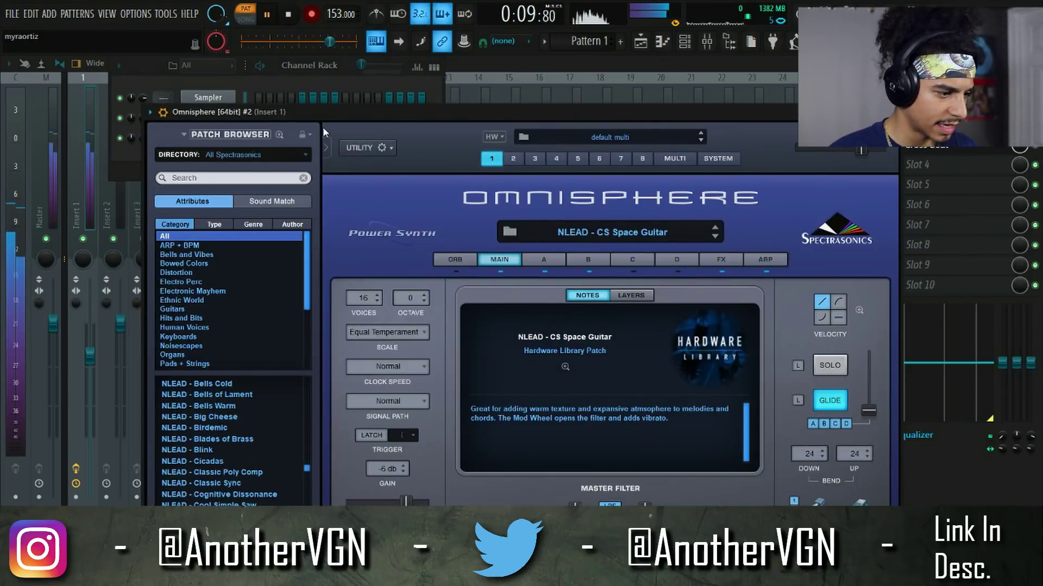
drag(327, 116, 365, 54)
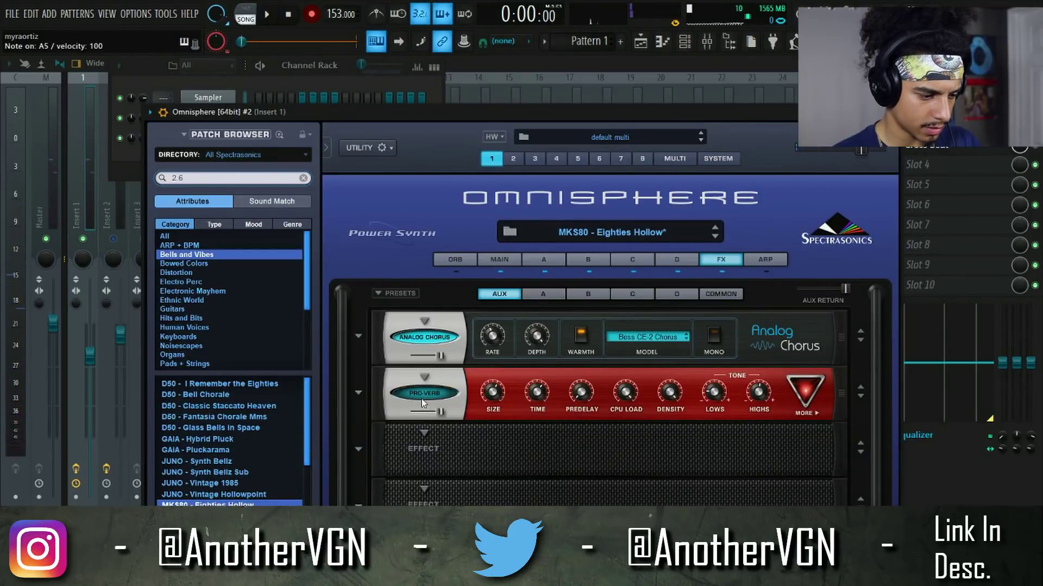
click(553, 296)
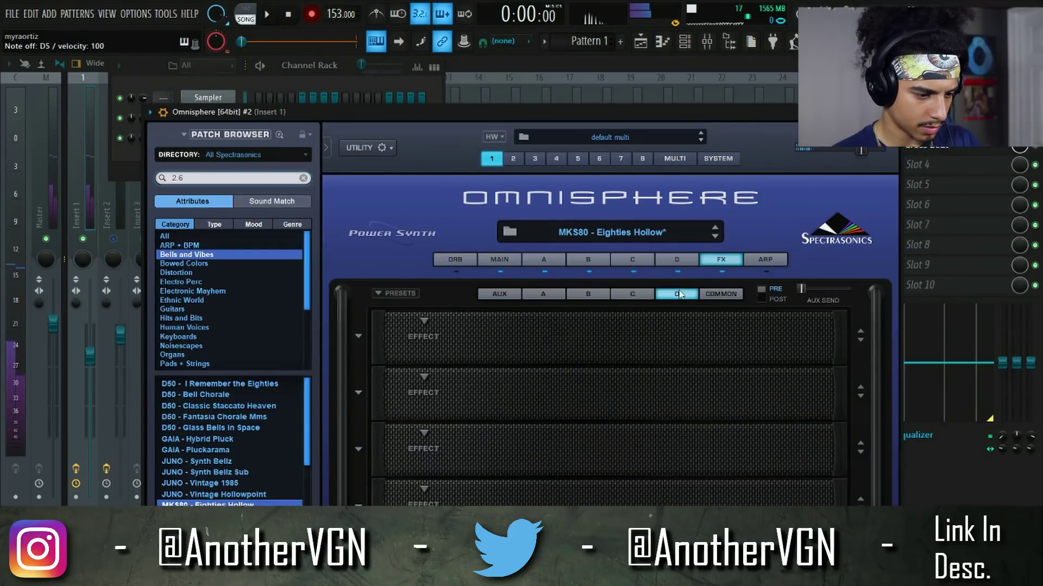
key(Escape)
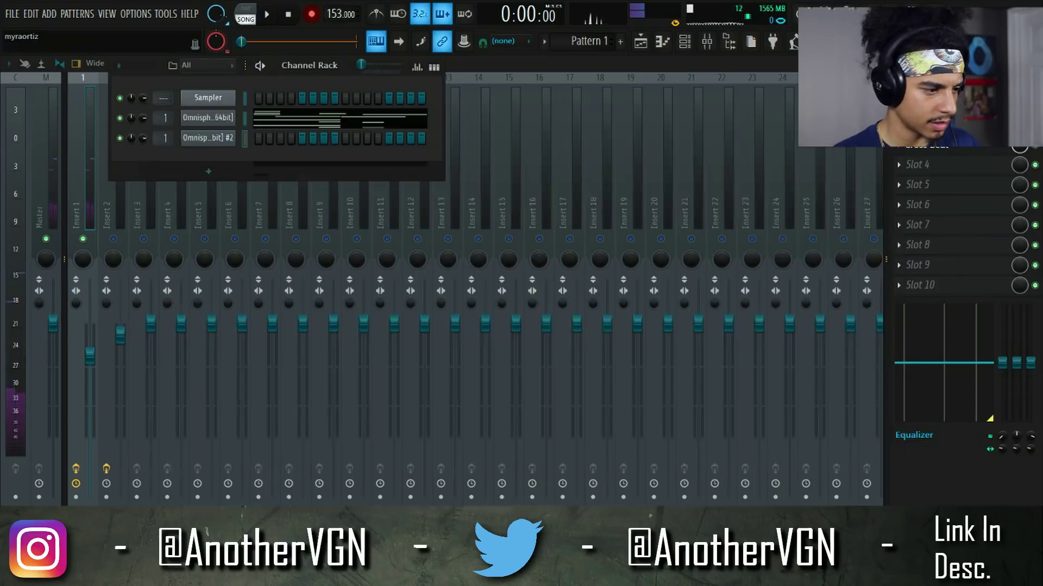
Copy the first Omnisphere channel's notes to the second one and play both layers with mixer Insert 2 enabled.
right_click(217, 125)
click(379, 130)
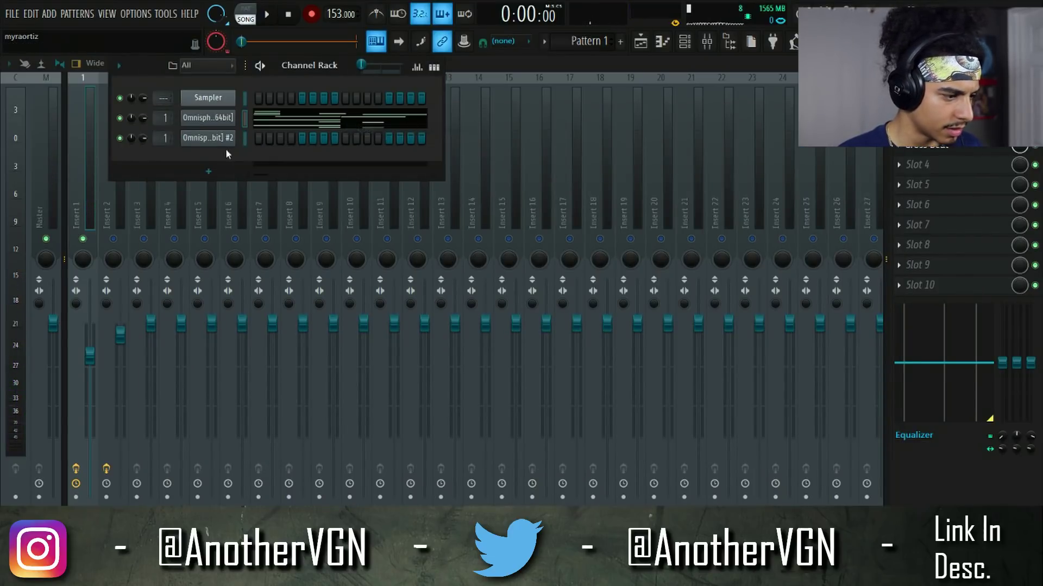
right_click(220, 138)
click(372, 163)
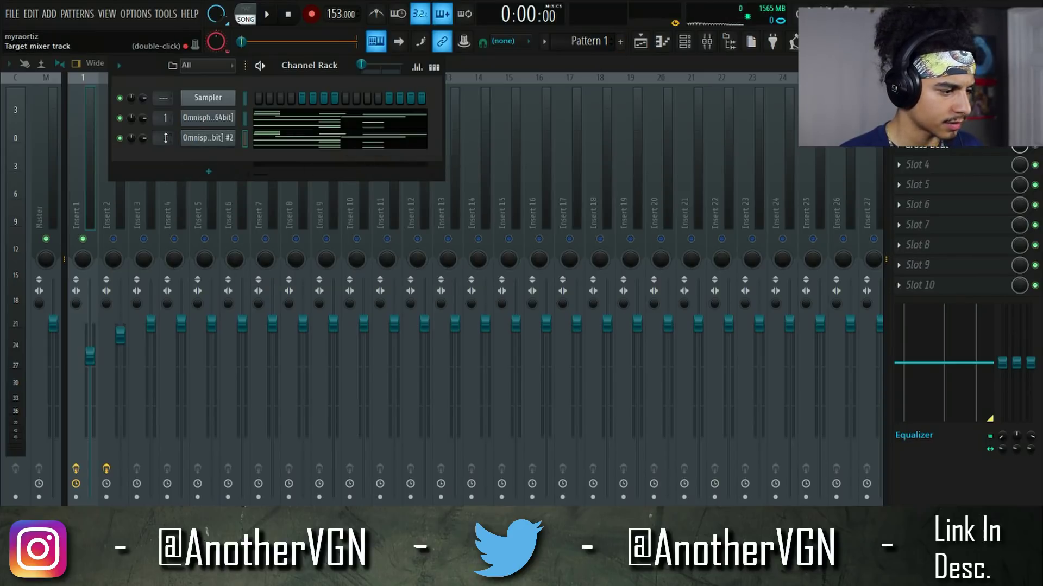
click(113, 244)
key(space)
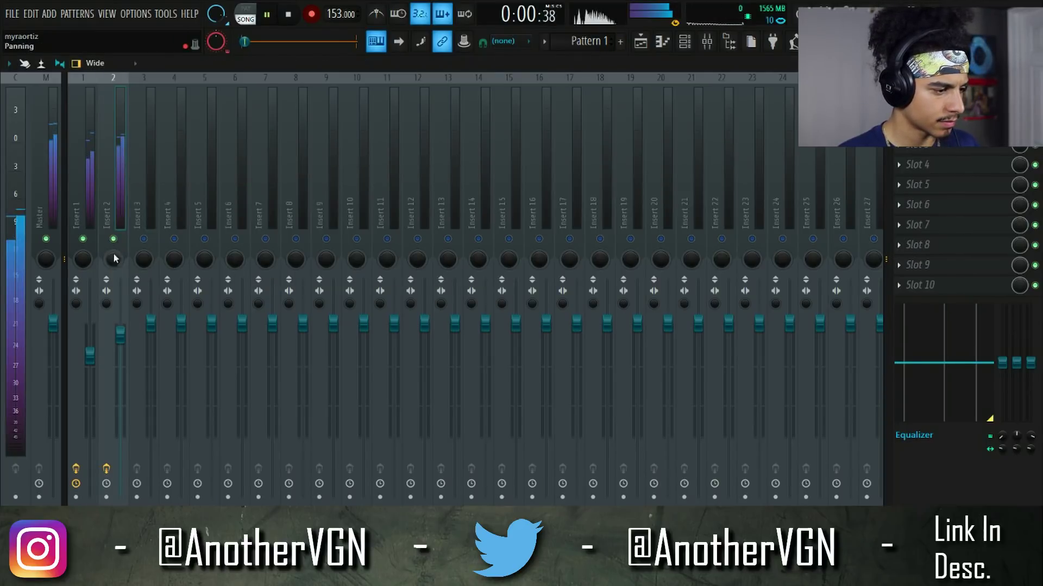
Transpose the second Omnisphere's notes up one octave and review them against the first layer during playback.
click(671, 48)
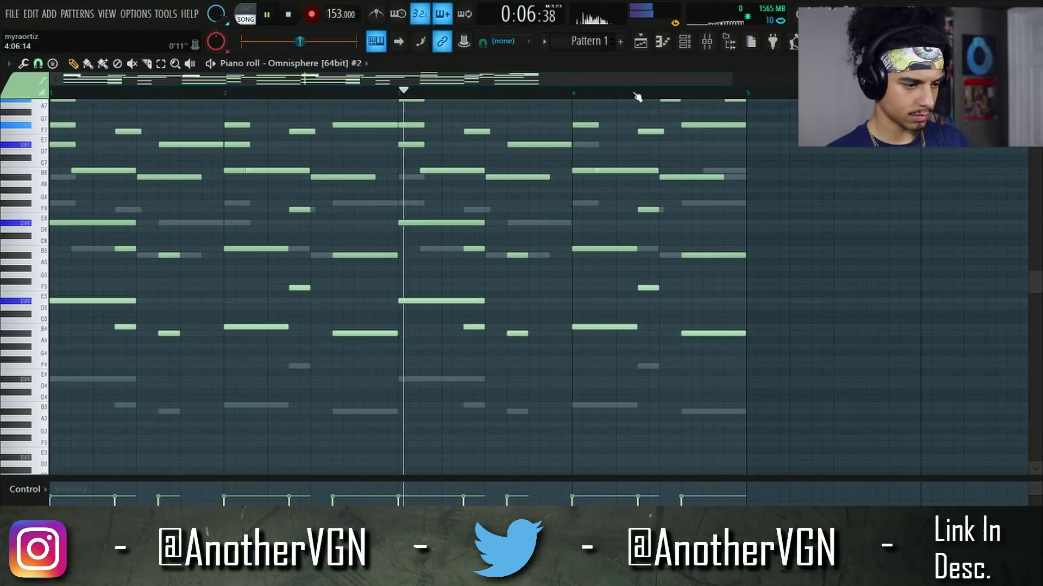
scroll(556, 226, down, 1)
scroll(554, 228, up, 2)
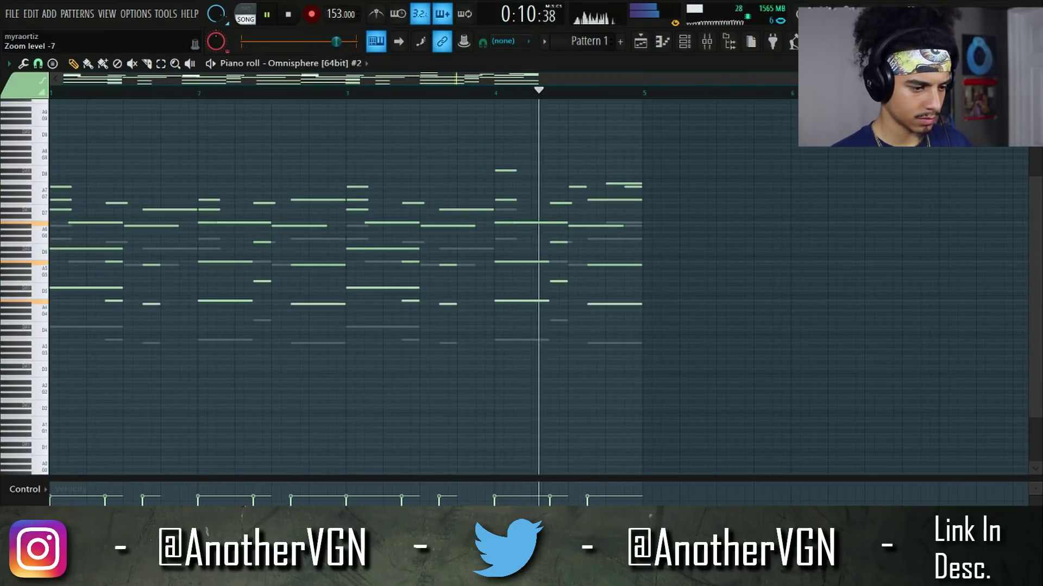
scroll(468, 115, up, 1)
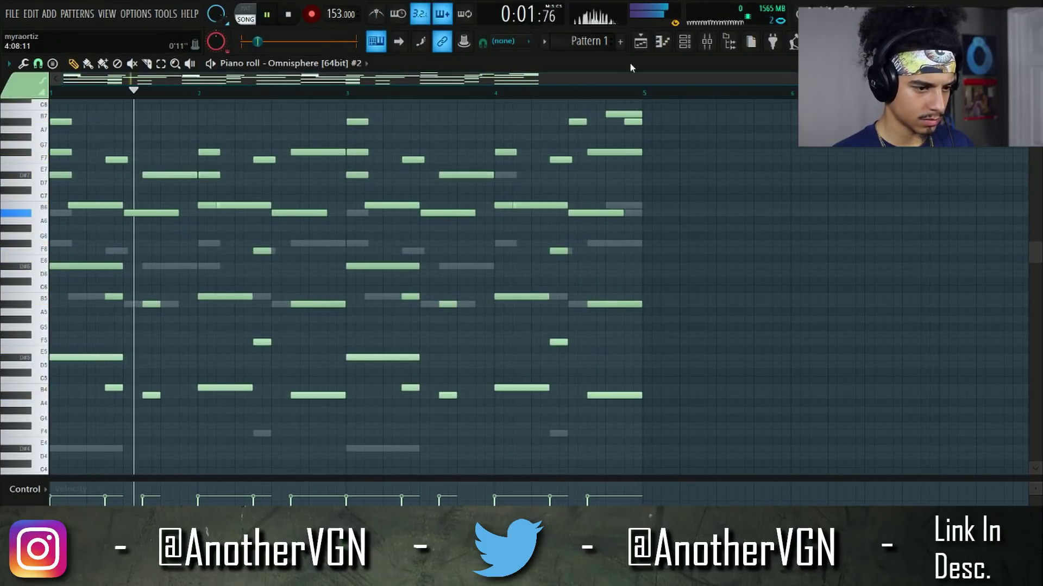
Delete all notes below D#7 from the second Omnisphere's pattern, keeping only the upper melody.
key(space)
scroll(389, 182, down, 2)
drag(730, 418, 48, 179)
key(Delete)
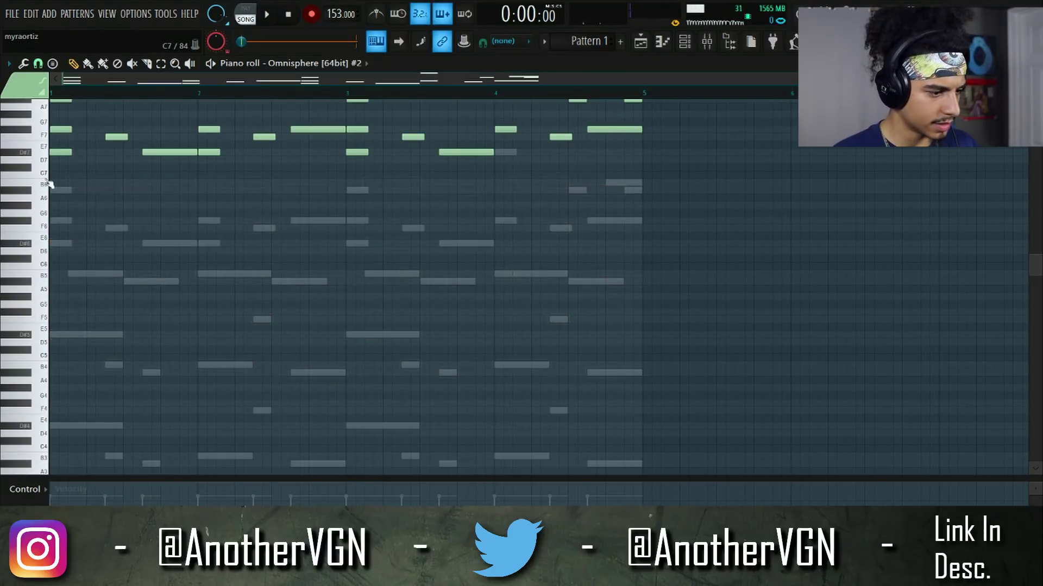
Reduce the opening chords of bars 1 and 3 to their A#7 notes and apply legato to the second layer's melody.
scroll(115, 217, up, 3)
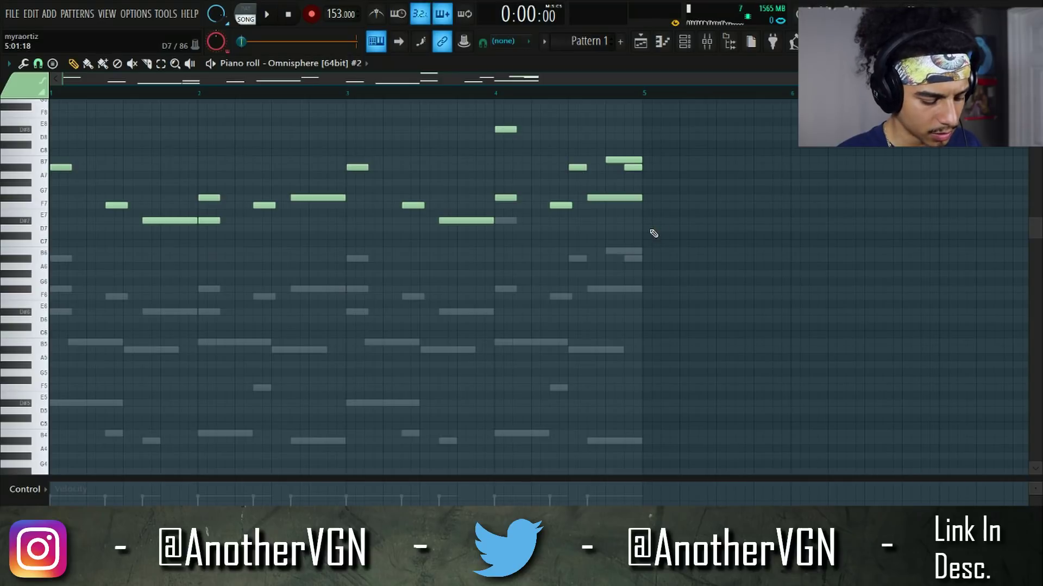
key(ctrl+l)
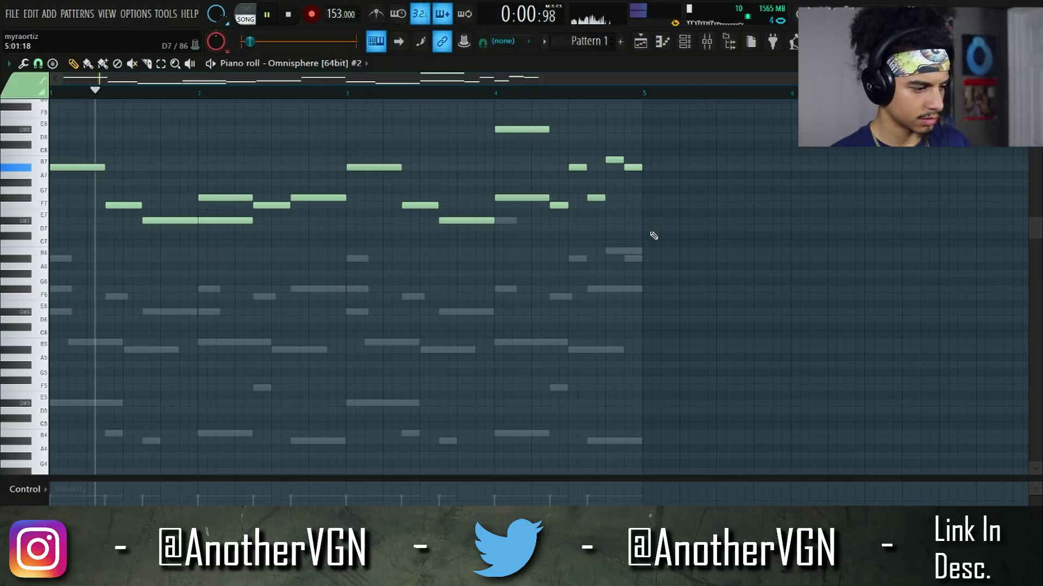
Lower mixer Insert 2's level to 87% (-3.1 dB) and bring up the channel rack.
click(707, 42)
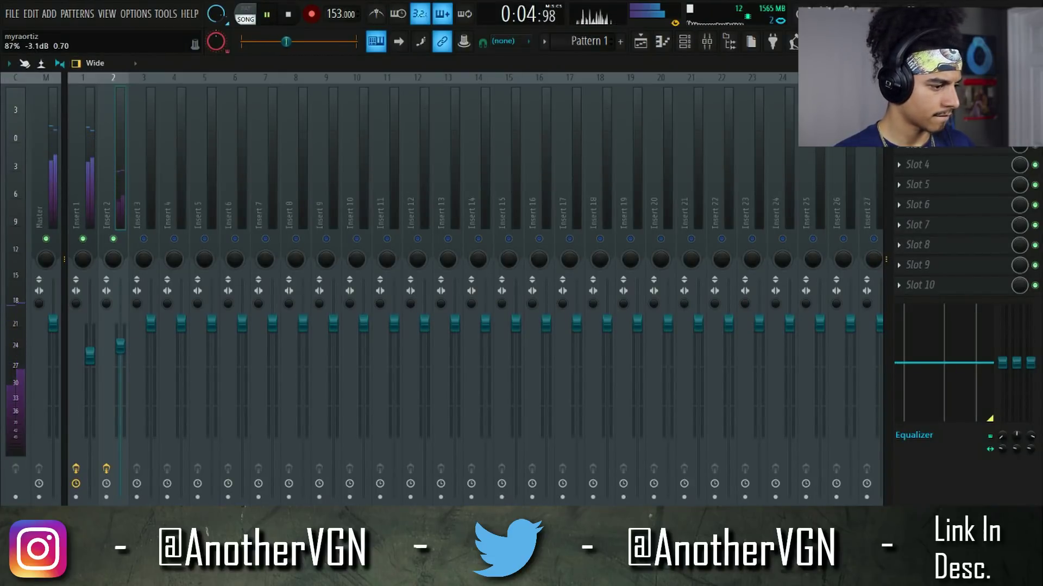
click(684, 42)
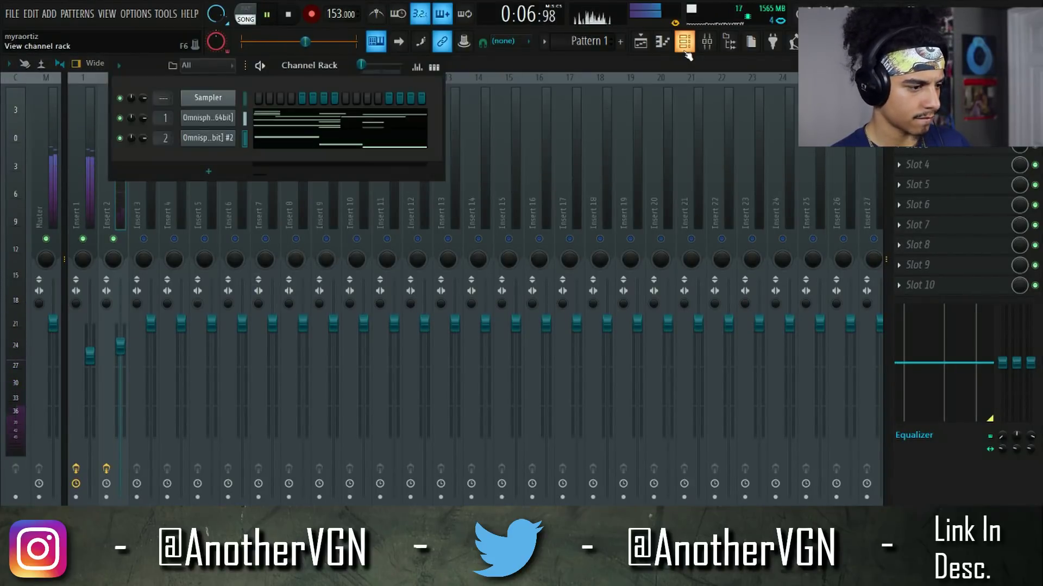
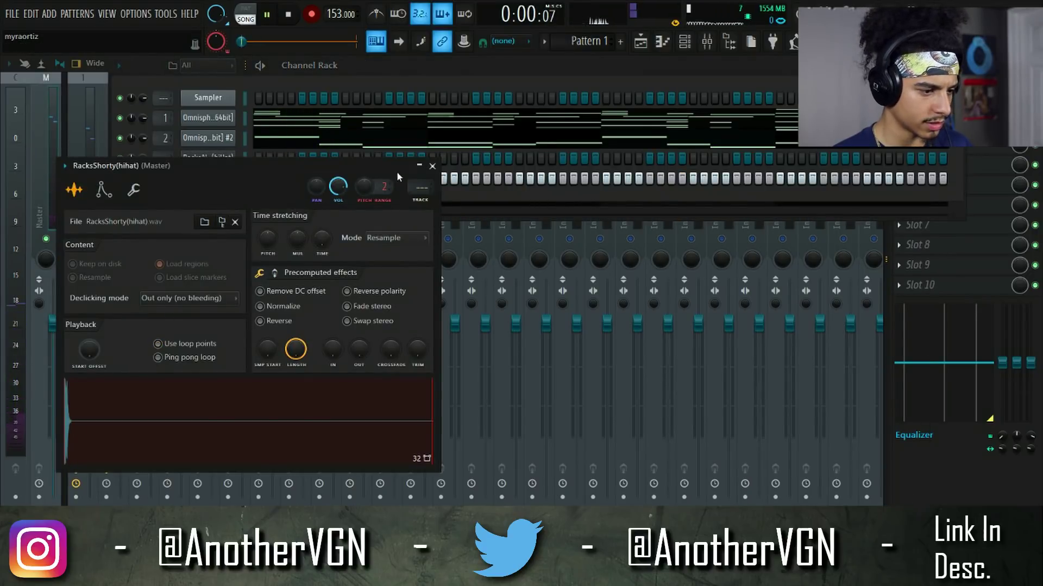
Move the hi-hat hits on steps 1 and 2 from RacksShorty to RacksAlien and play the pattern.
key(Escape)
key(space)
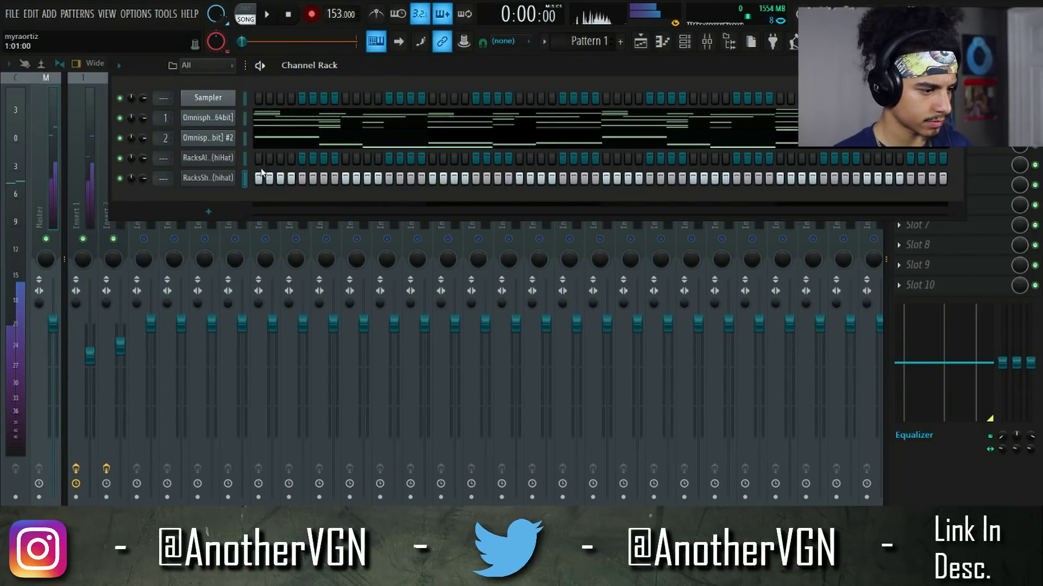
click(260, 160)
click(259, 178)
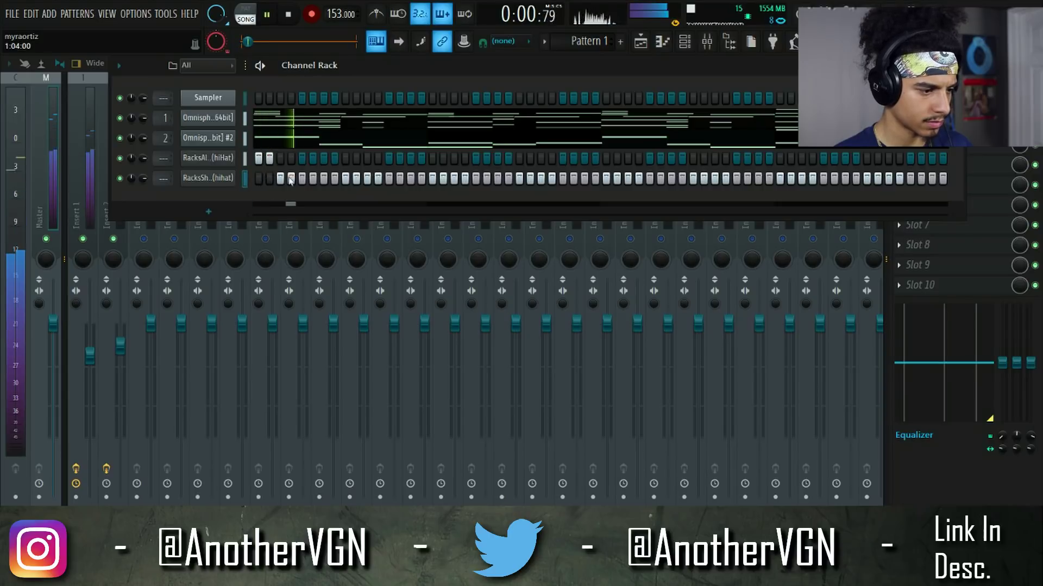
key(space)
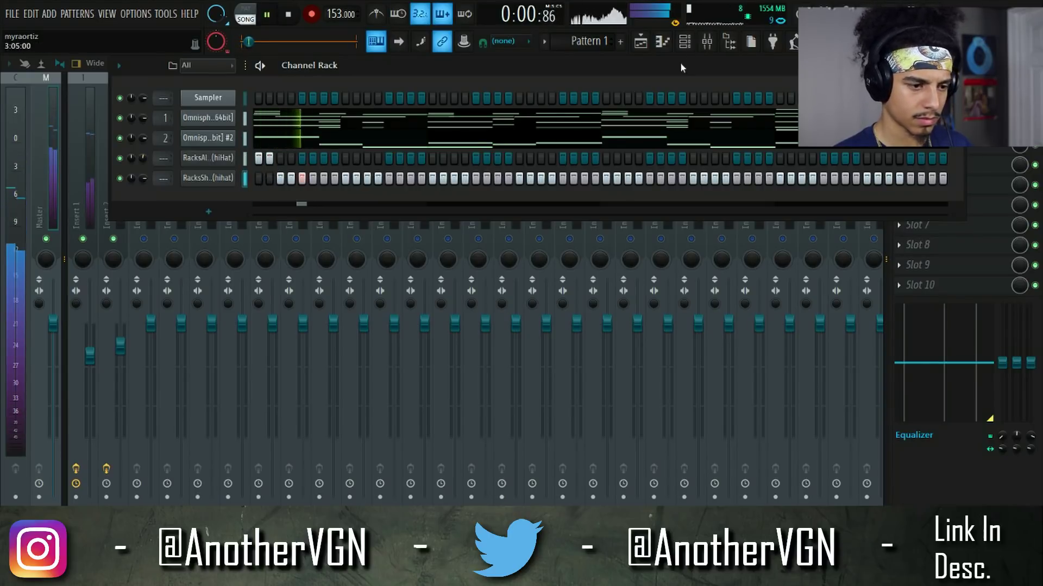
key(space)
Audition hi-hats in the Ricky Racks kit and replace the RacksShorty sample with RacksRed(hiHat)_Master.
click(707, 43)
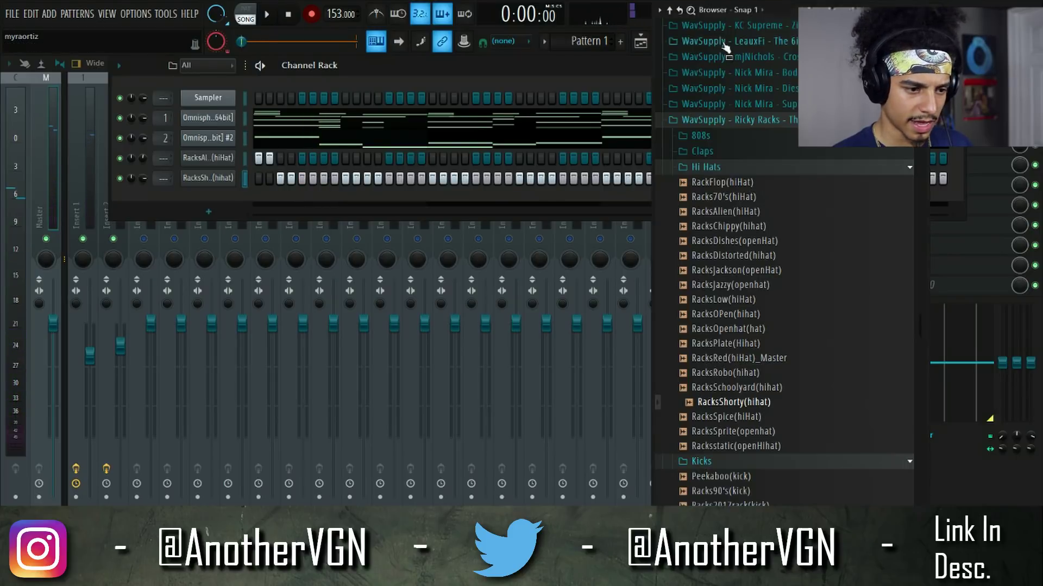
click(758, 358)
click(750, 329)
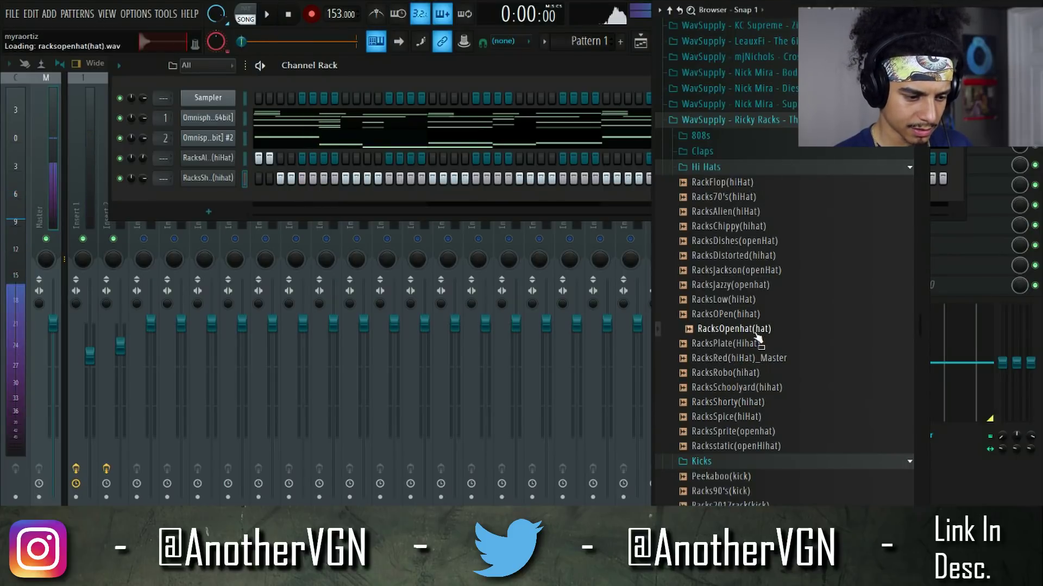
click(758, 360)
drag(755, 360, 213, 181)
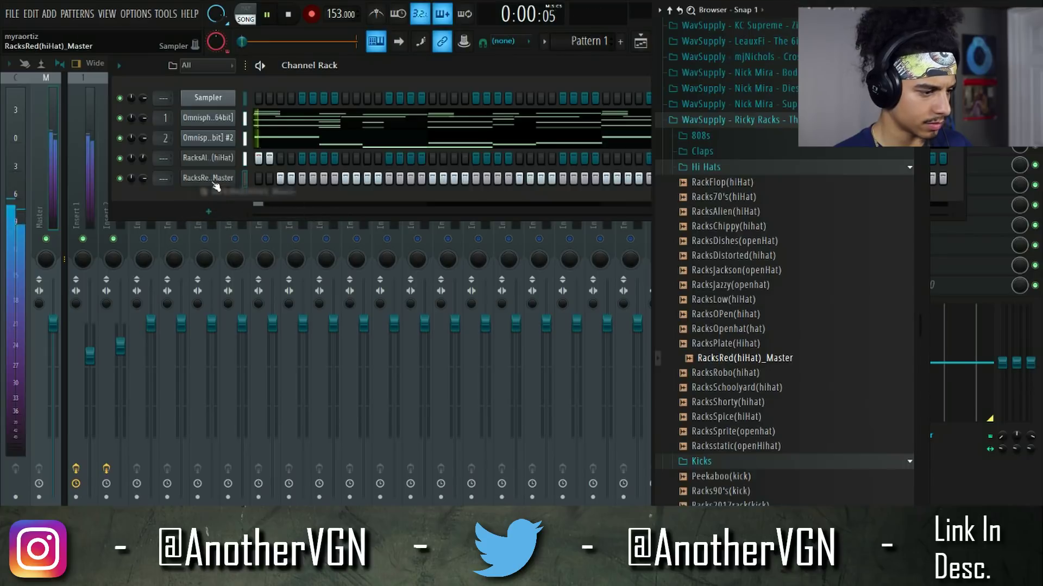
key(space)
click(213, 179)
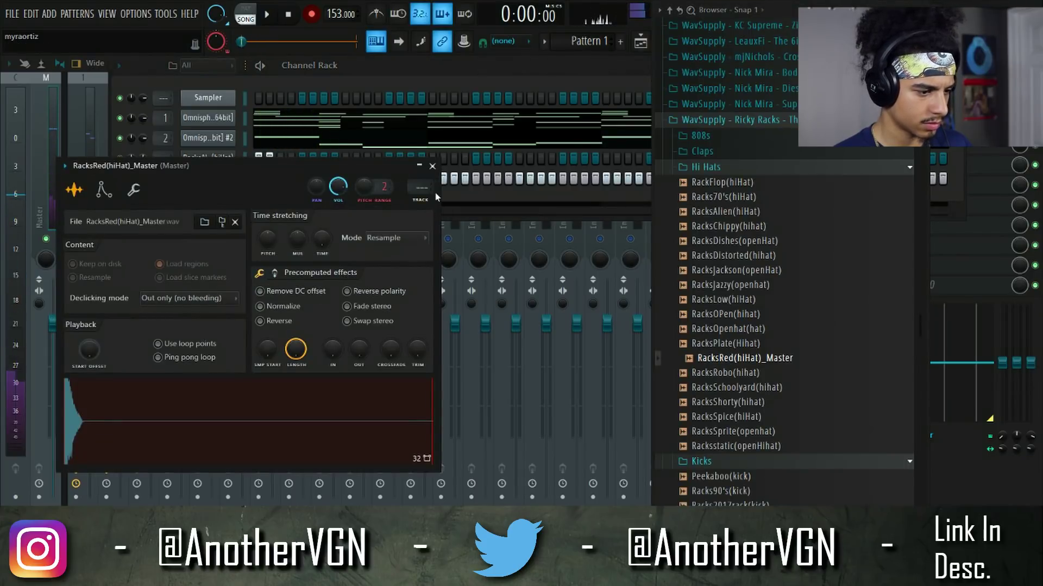
Audition RacksSpice and RacksSprite, try RacksRobo(hihat) as the channel's sample, and reload RacksRed(hiHat)_Master.
click(744, 418)
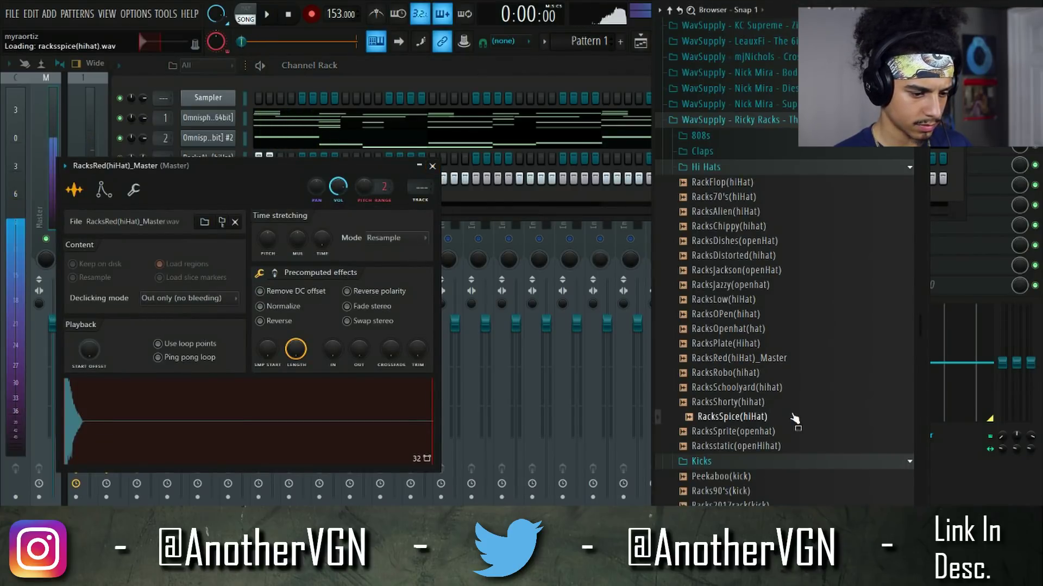
click(746, 431)
click(752, 373)
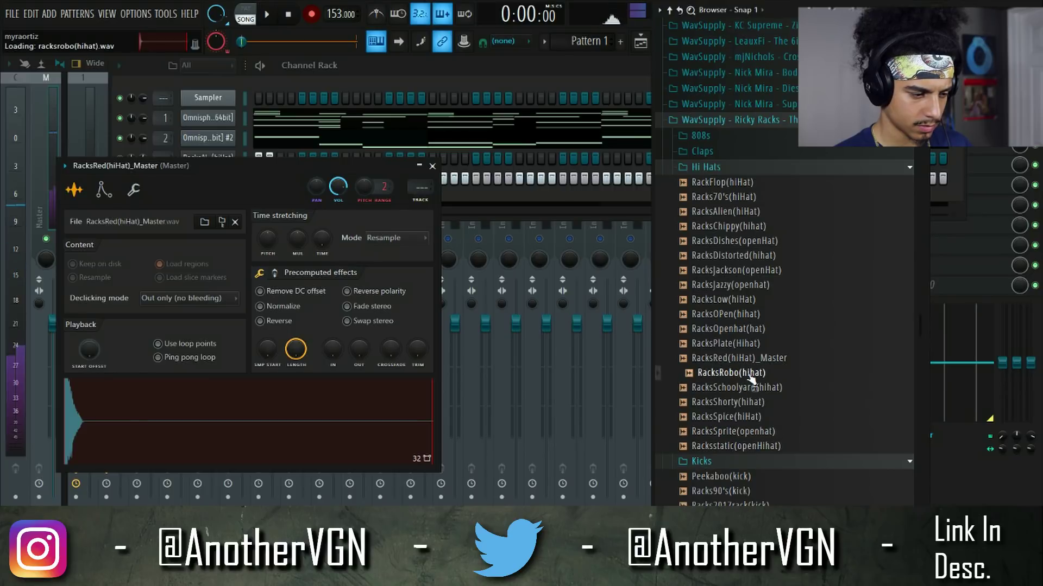
drag(752, 375, 291, 404)
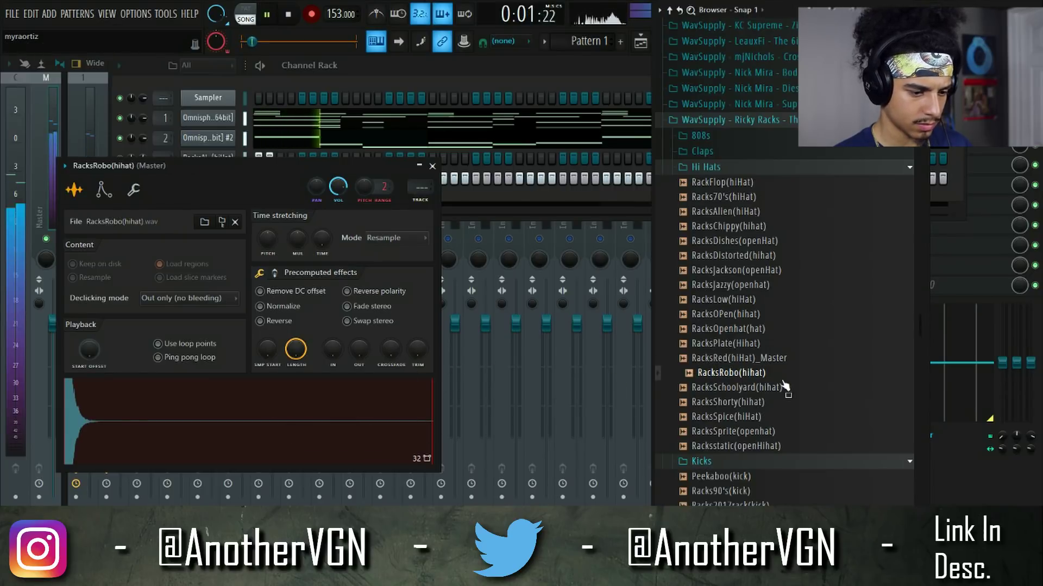
click(757, 359)
key(space)
drag(759, 362, 255, 399)
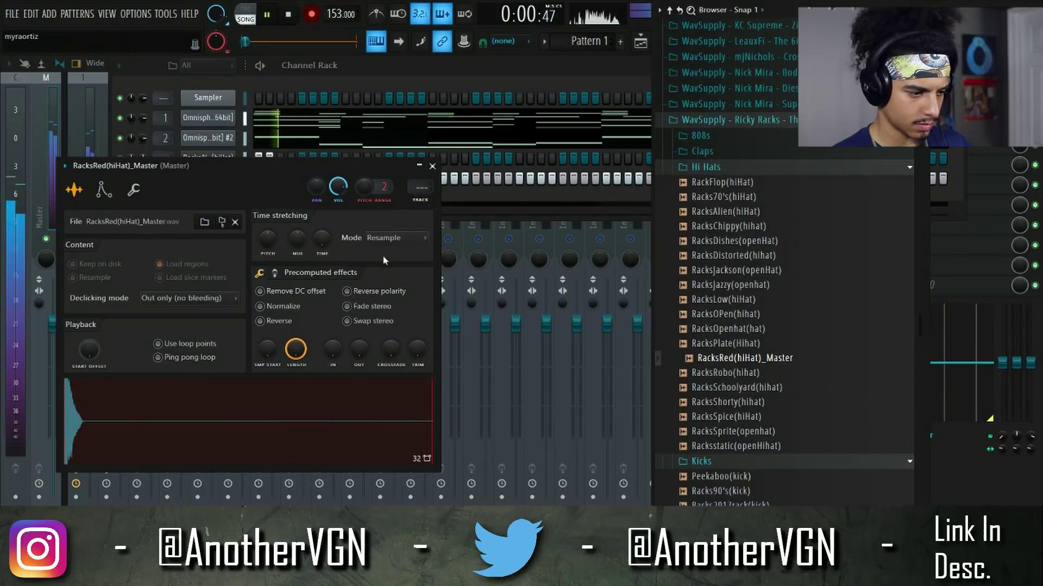
click(433, 166)
Move the hi-hat hits on steps 6 and 11 from RacksRed to RacksAlien during playback and check RacksAlien's sample settings.
key(space)
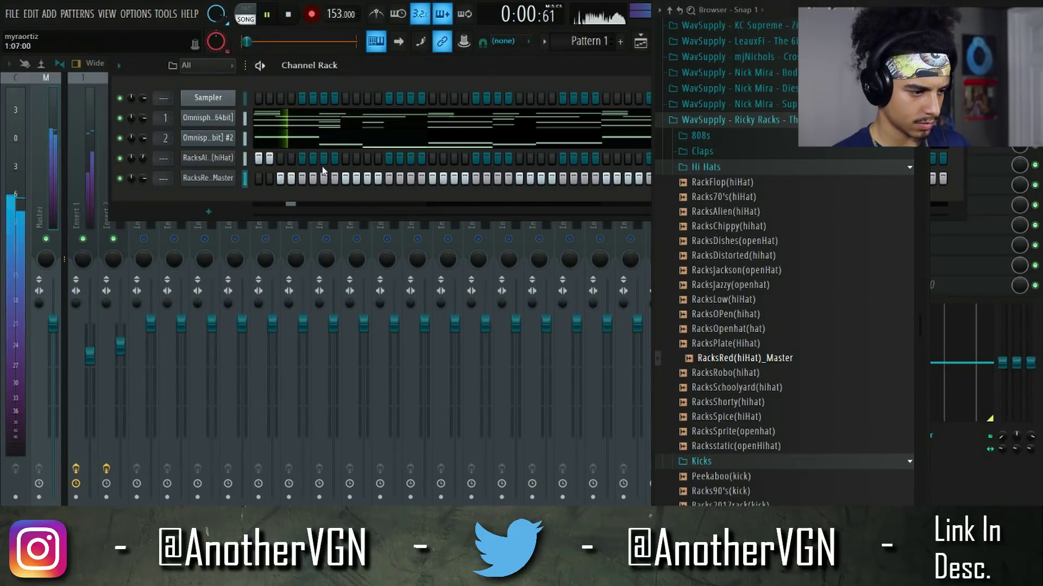
key(space)
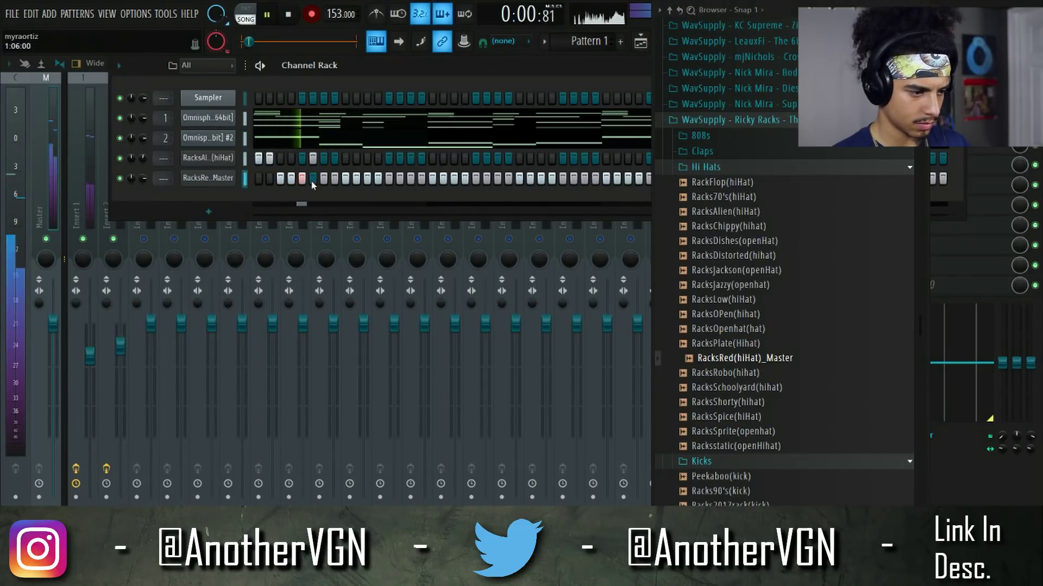
click(367, 158)
click(368, 177)
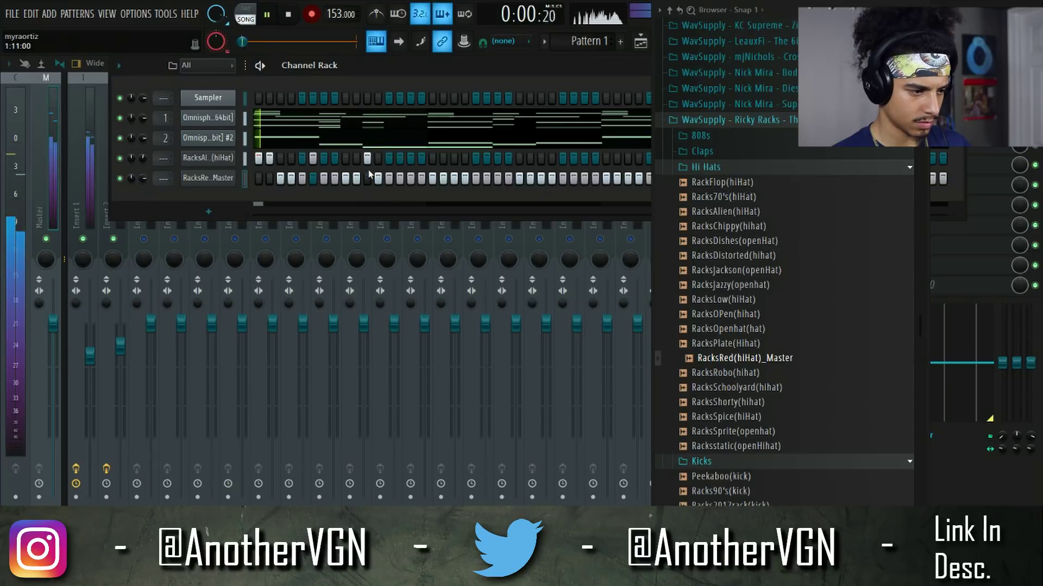
click(208, 157)
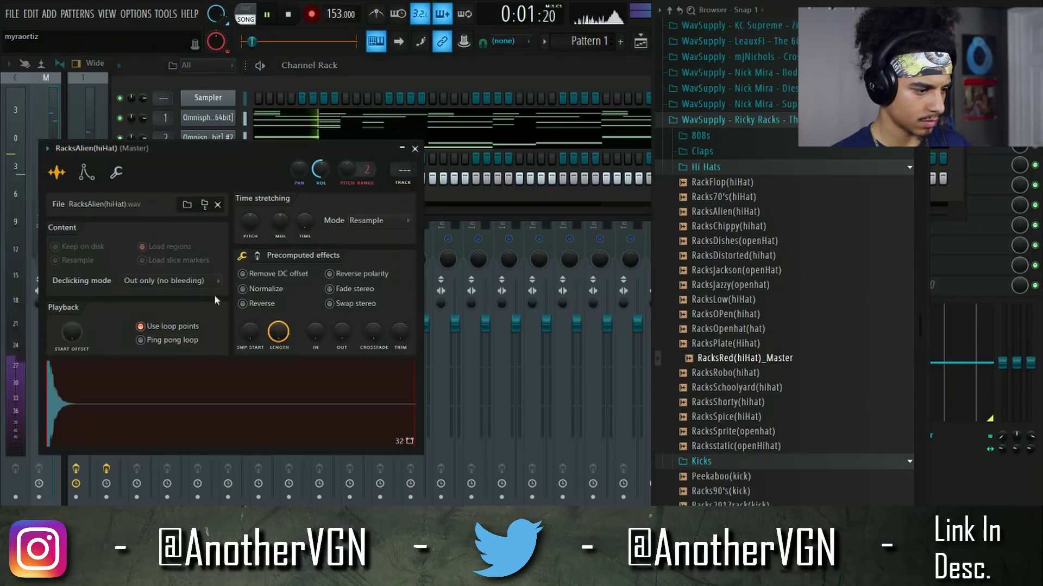
click(414, 148)
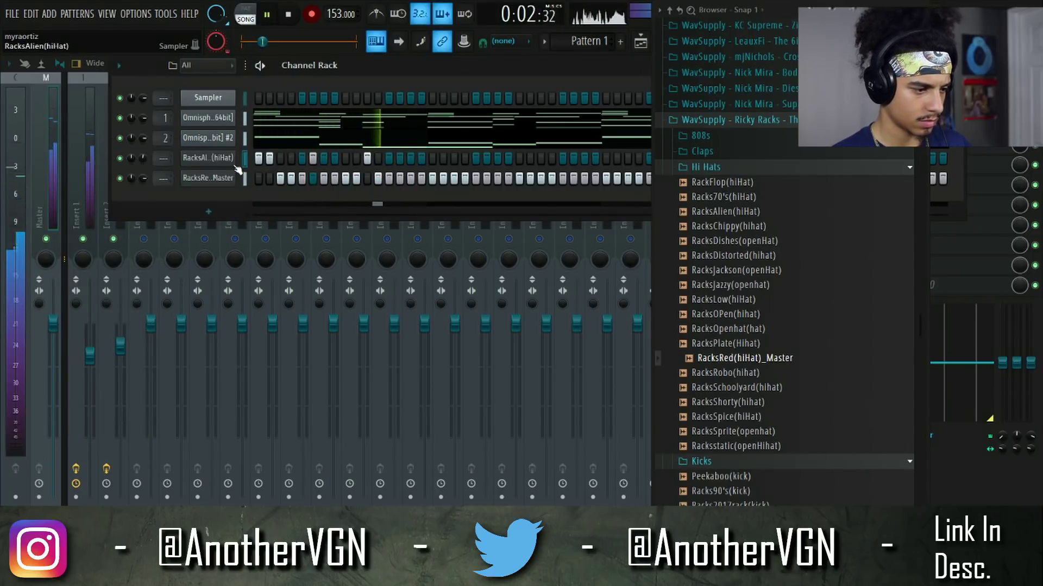
key(space)
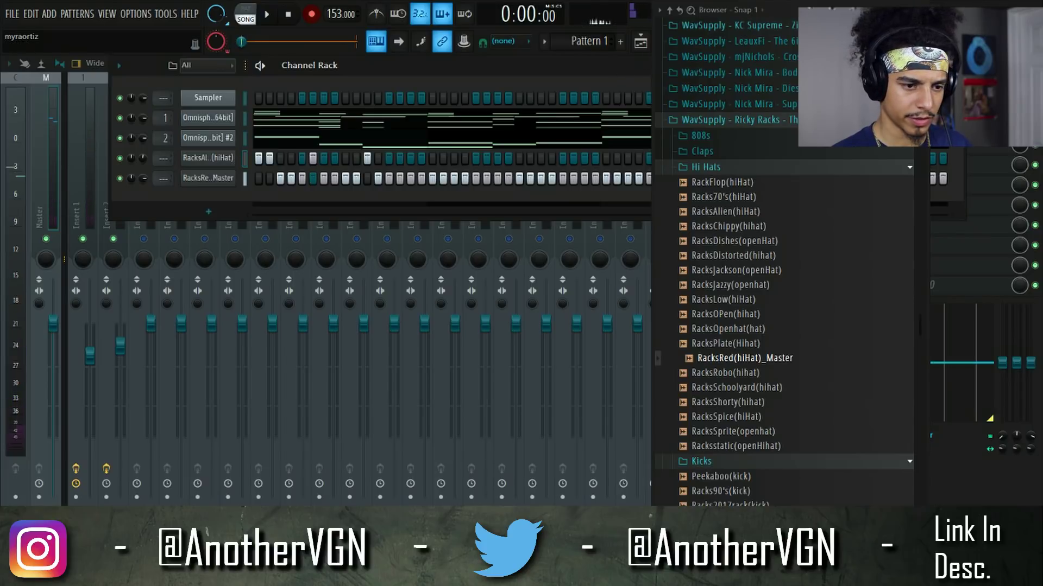
Select the RacksAlien hi-hat's first bar in the piano roll and repeat it across all four bars.
key(alt+F8)
key(F7)
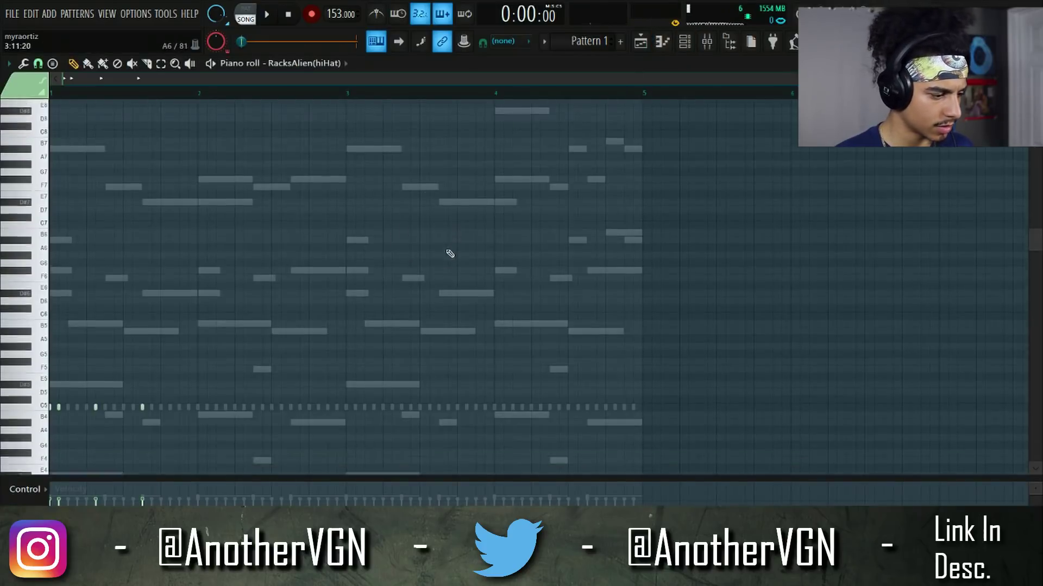
drag(199, 99, 6, 114)
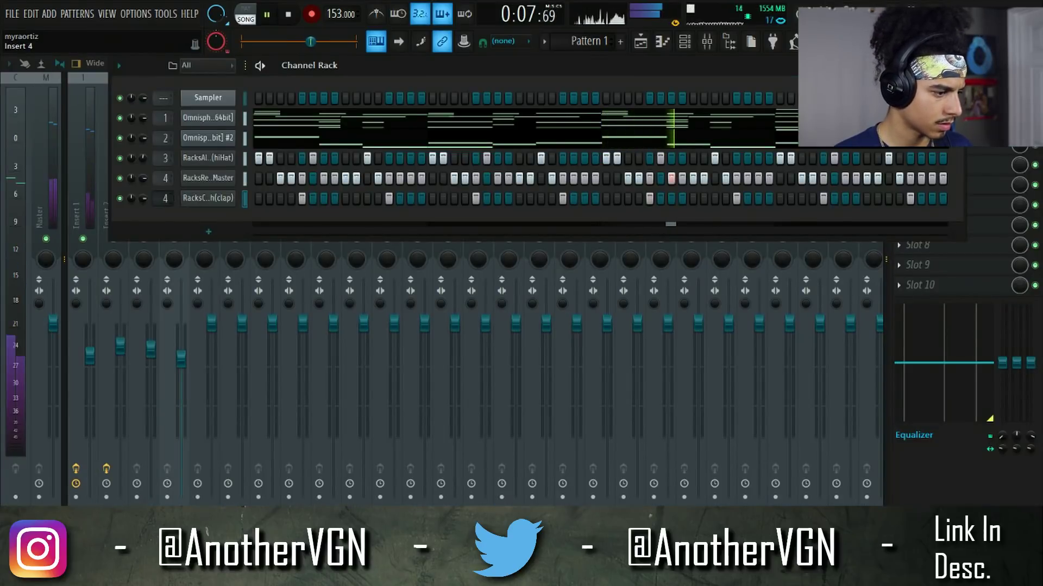
Load RacksNippy(rimshot) from the Ricky Racks kit's snares as a new channel on mixer track 7.
click(730, 40)
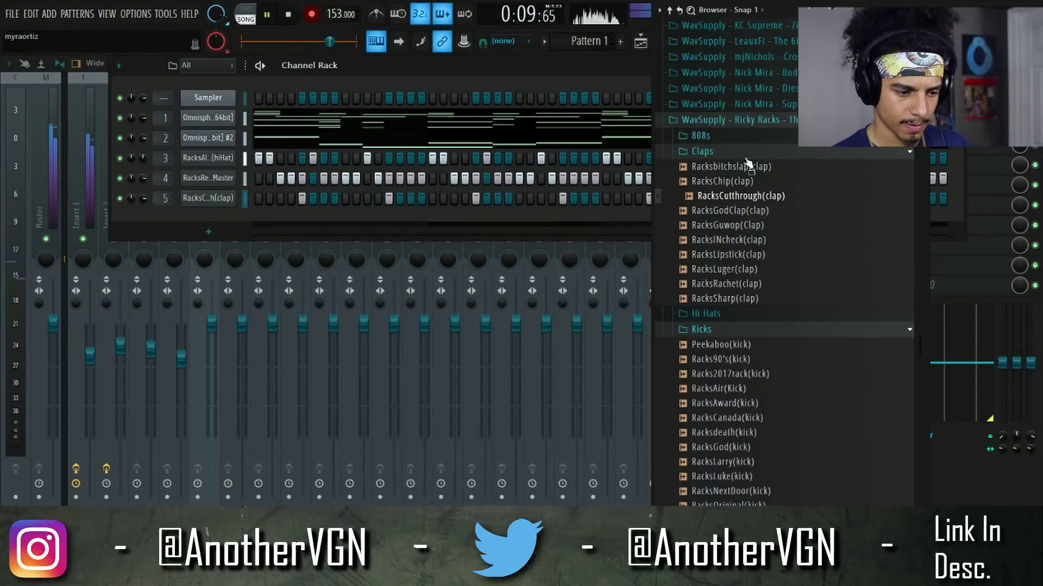
click(752, 152)
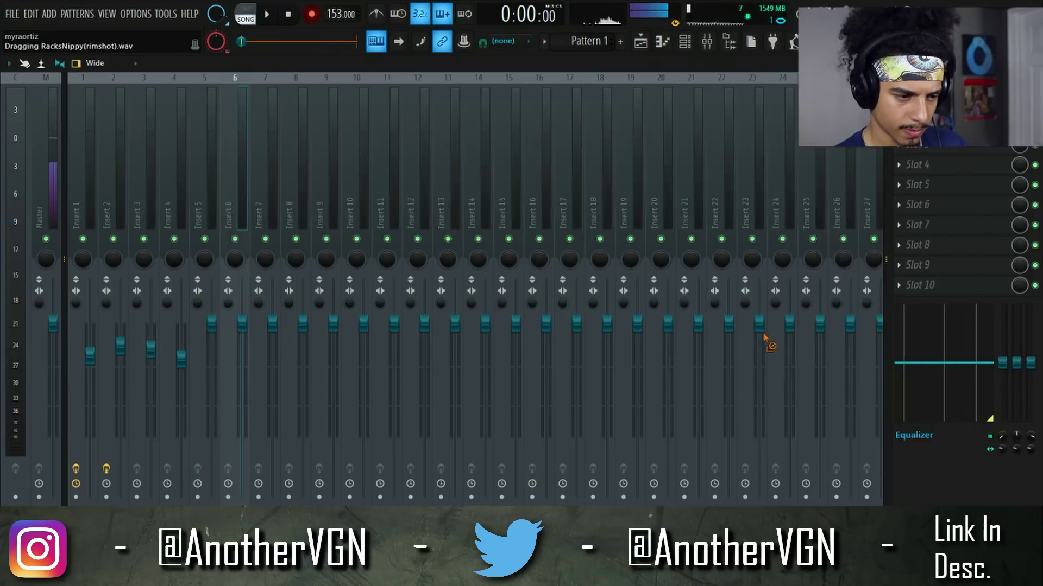
drag(764, 337, 162, 243)
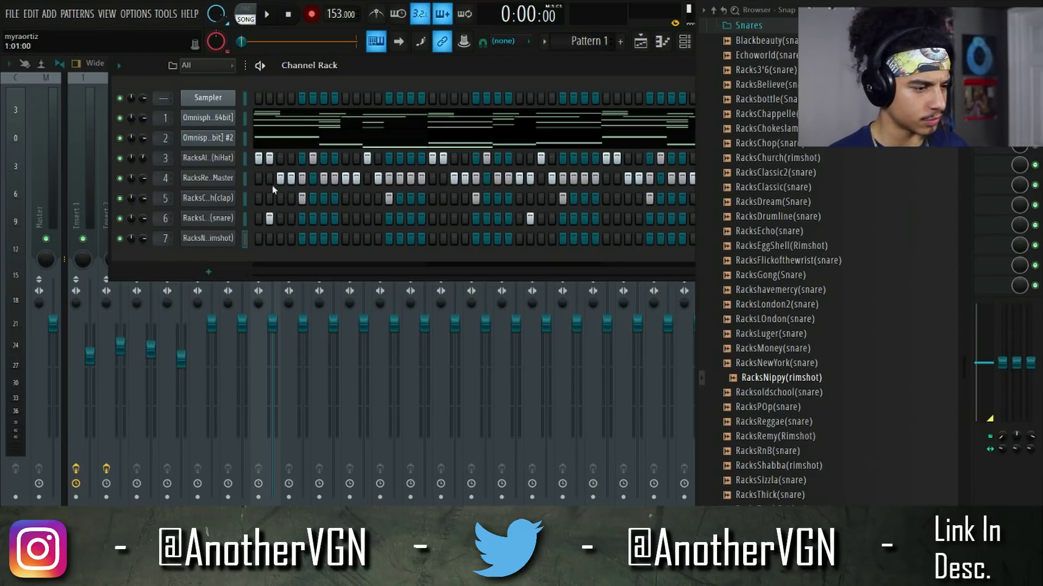
Place RacksNippy rimshot hits on steps 8 and 24 during playback, trying step 18 and checking the channel's sample settings.
key(space)
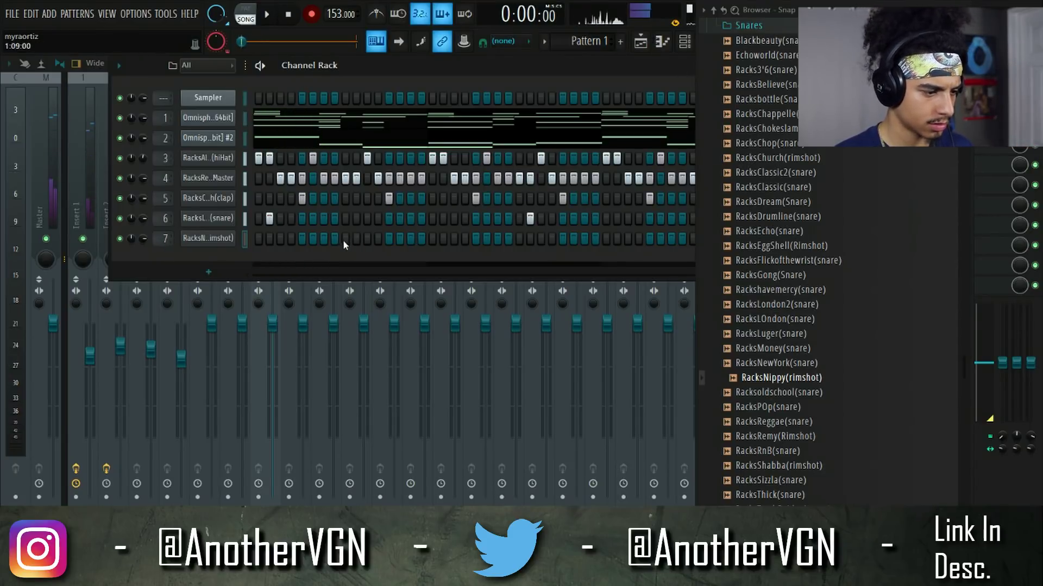
key(space)
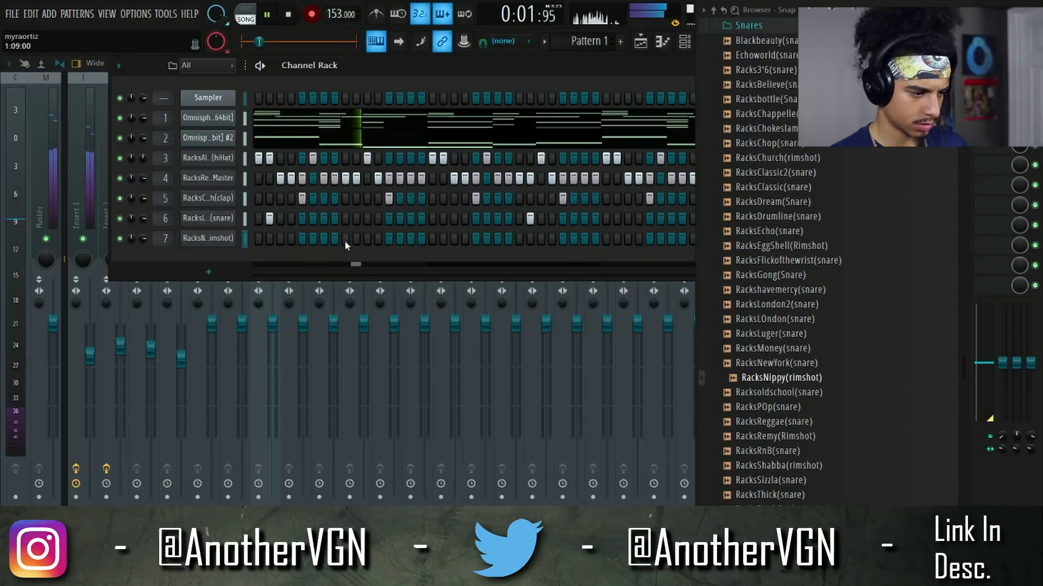
click(334, 239)
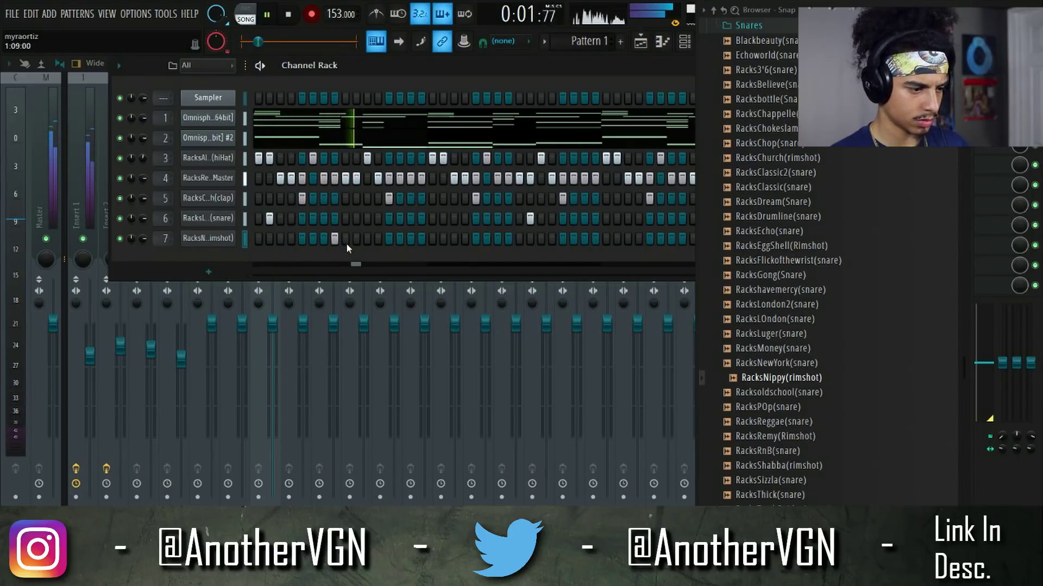
click(443, 239)
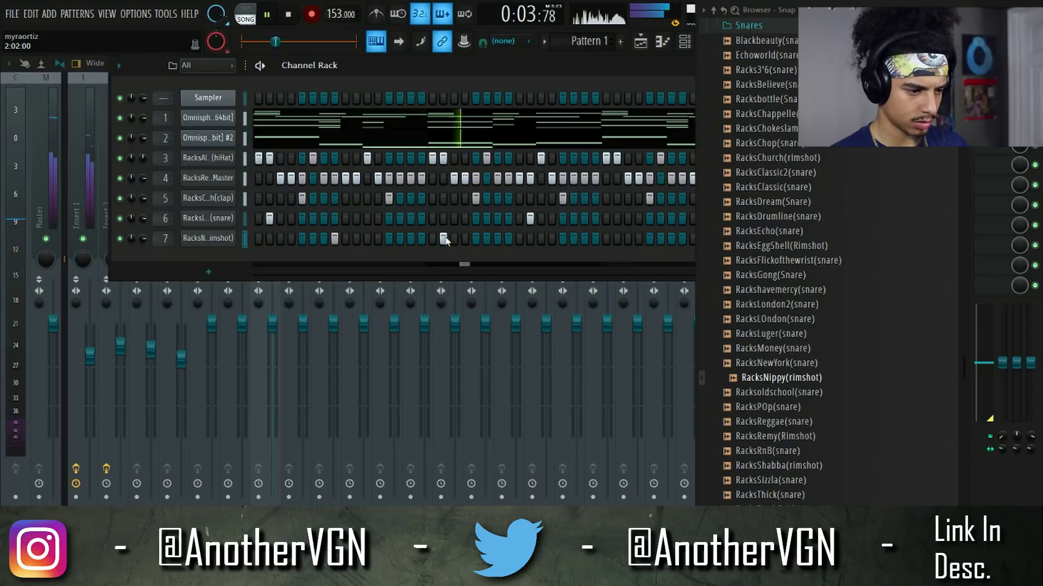
click(208, 238)
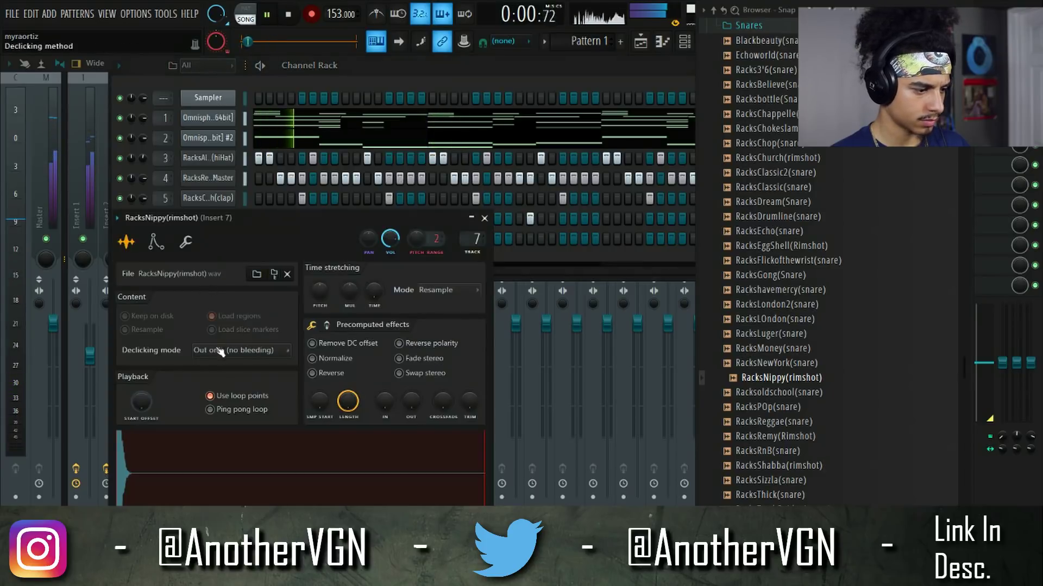
click(485, 218)
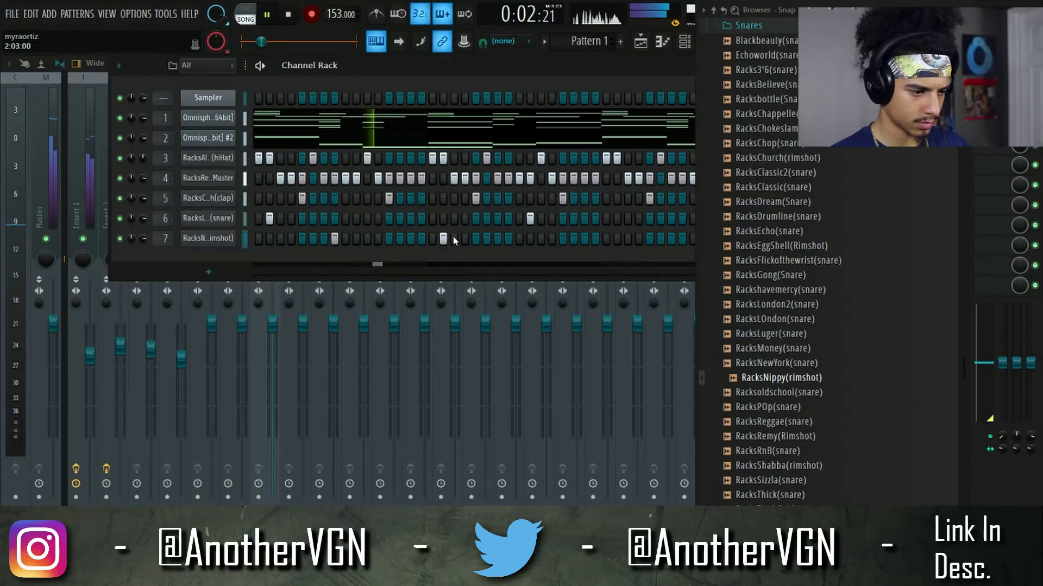
click(508, 239)
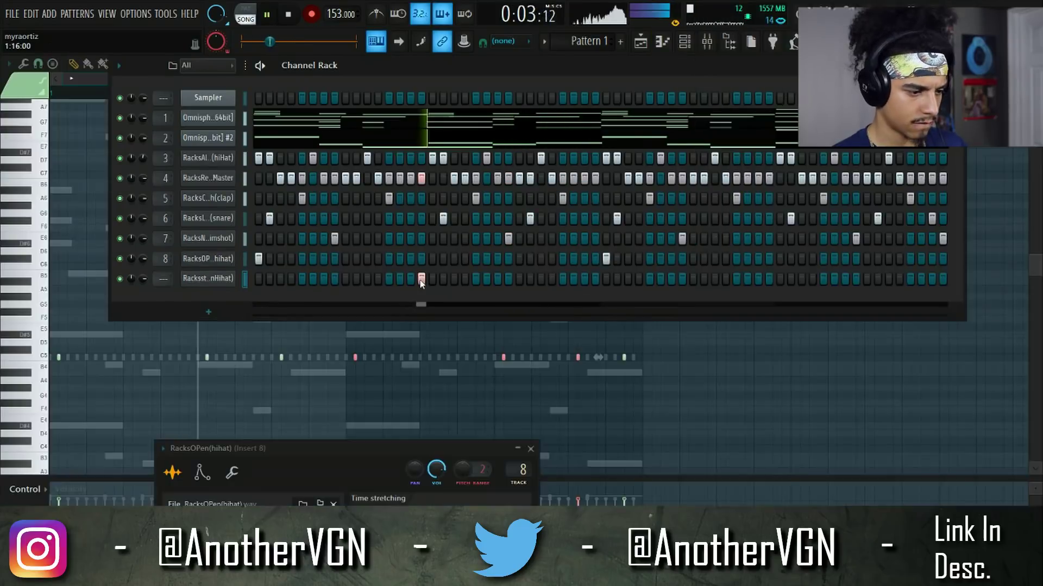
Move the Racksstatic open hi-hat hit one step earlier to step 15 and check the channel's sample settings during playback.
key(space)
key(space)
click(410, 278)
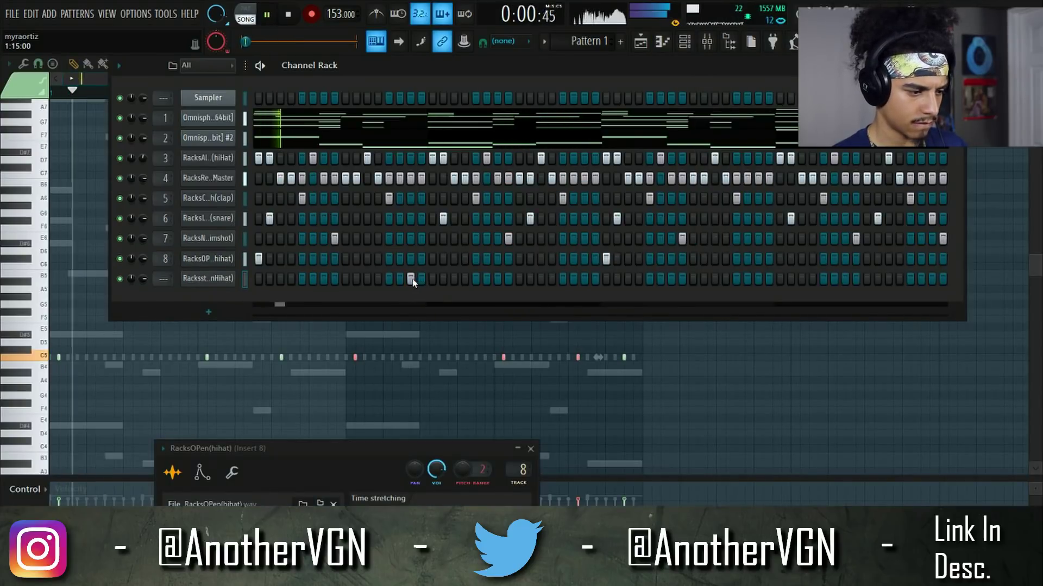
click(208, 278)
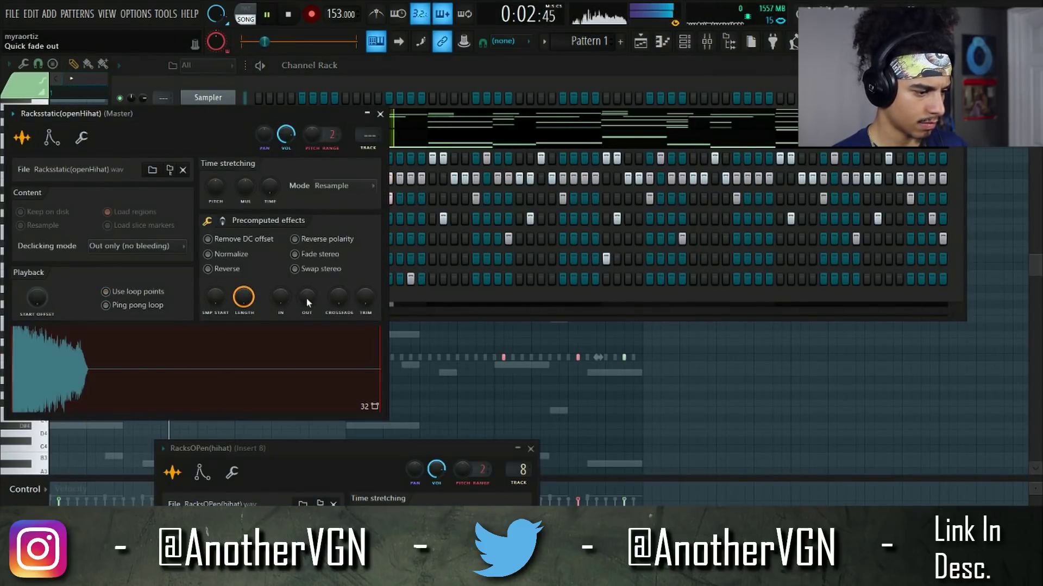
click(380, 115)
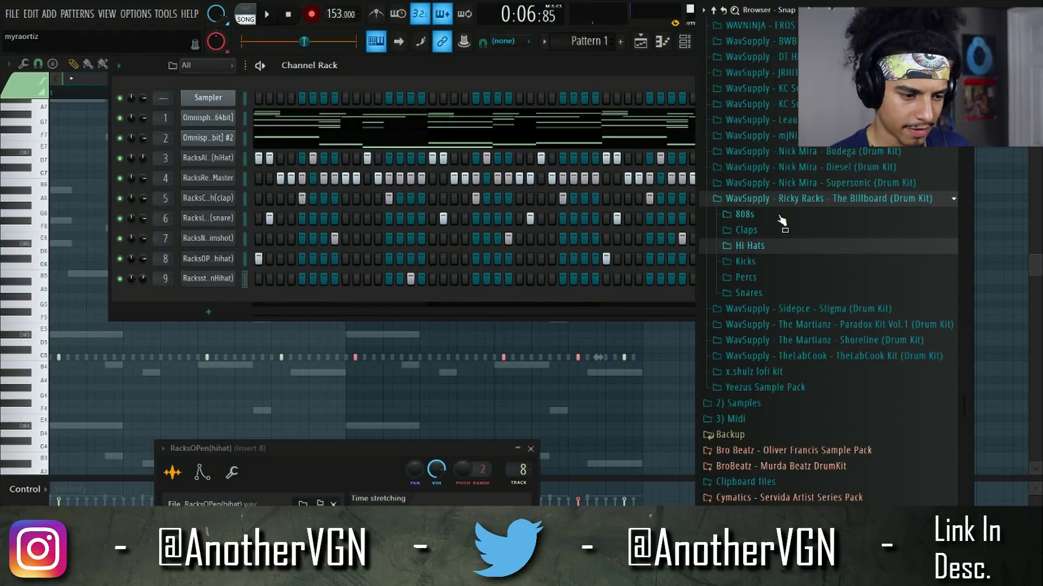
Load 808 [ Jeffery ] from the Pariah Drumkit's 808s as a new channel.
scroll(782, 228, up, 7)
click(763, 207)
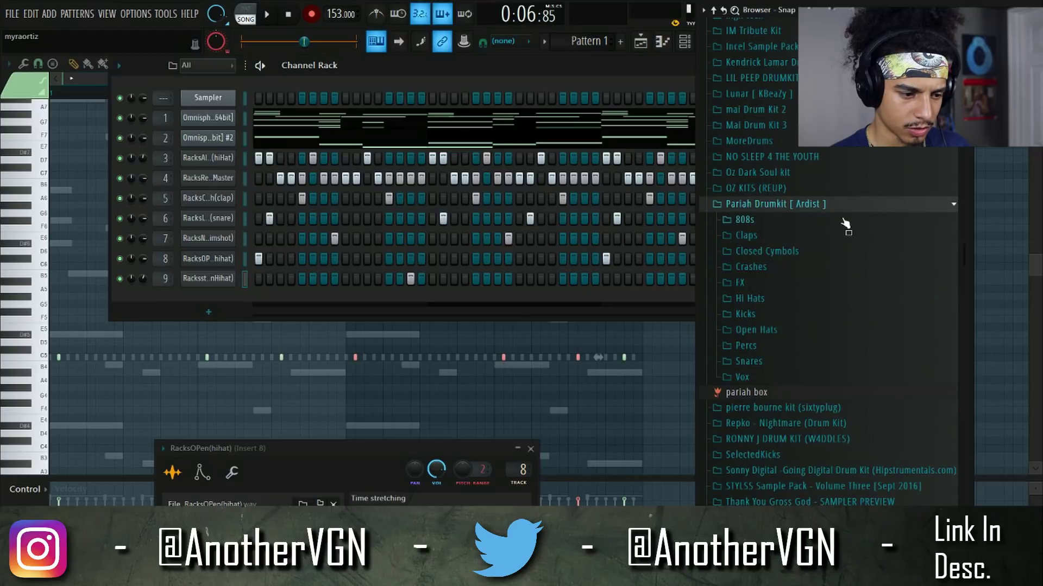
click(831, 221)
drag(784, 264, 198, 296)
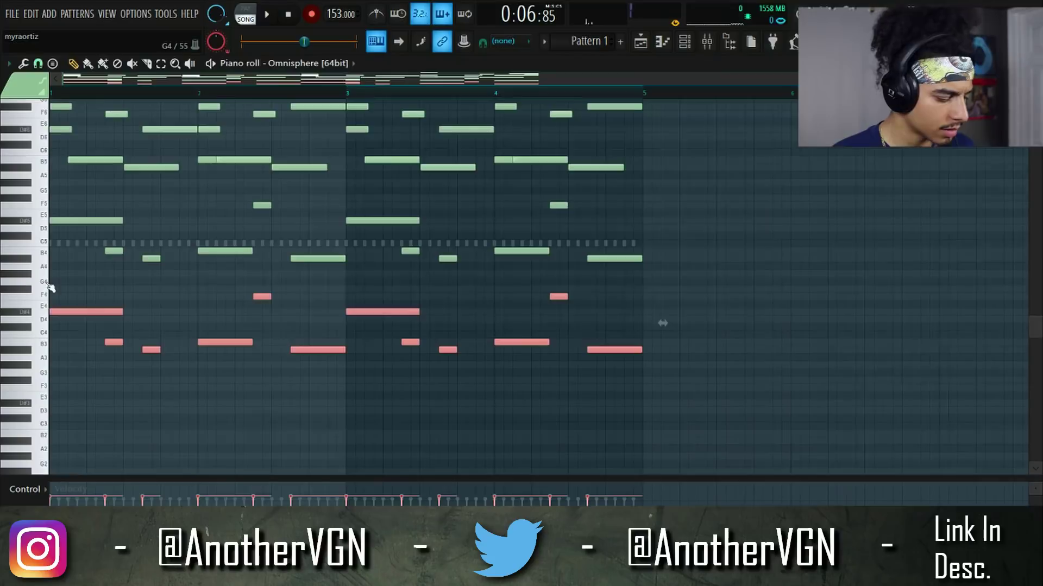
Rework bar 1 of the 808 notes: delete the B4 and break the A#4 into a one-step hit on step 12 and a three-step hit on step 14.
click(322, 60)
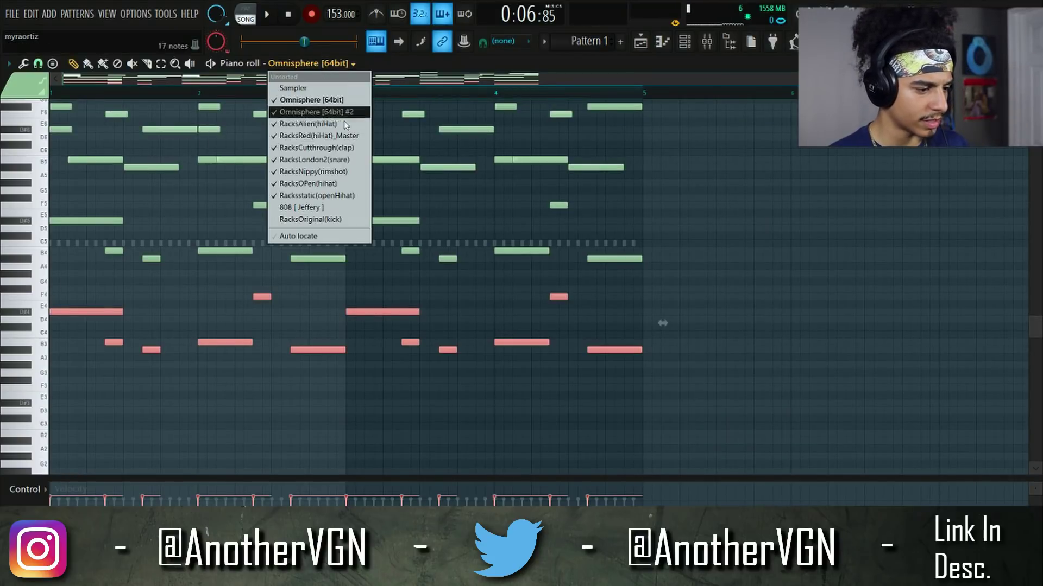
click(333, 215)
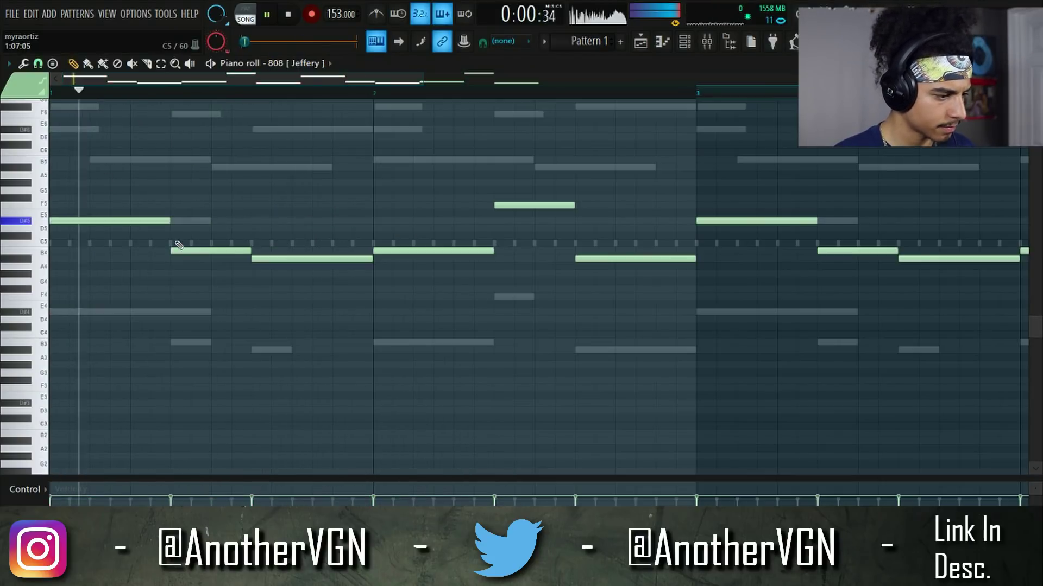
right_click(186, 258)
drag(259, 256, 355, 262)
key(space)
key(space)
key(space)
right_click(390, 266)
drag(292, 260, 312, 259)
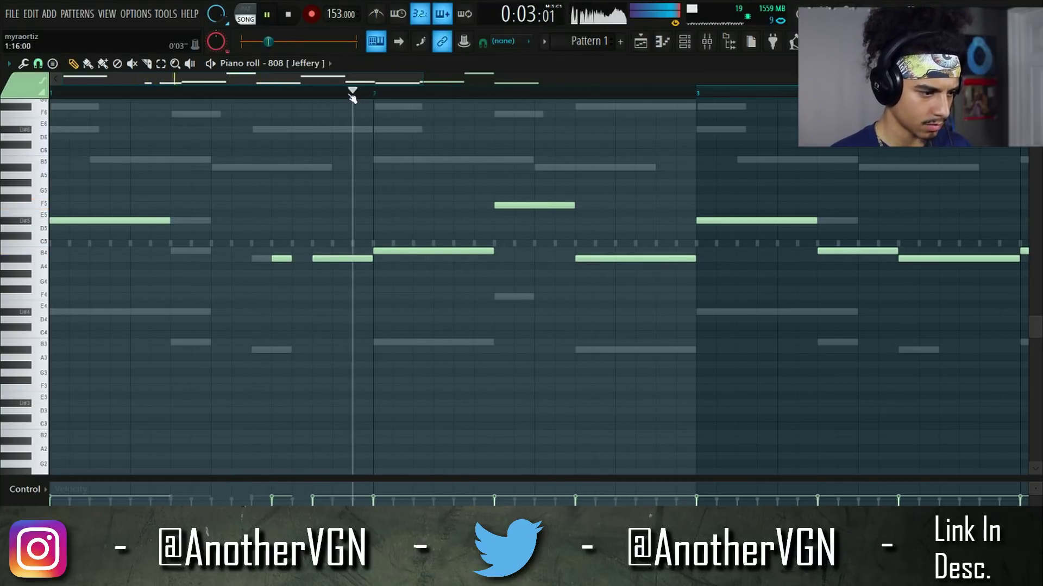
Replace bar 2's F5 808 note with a three-step B4 note starting on step 8 and check it during playback.
right_click(523, 207)
click(524, 251)
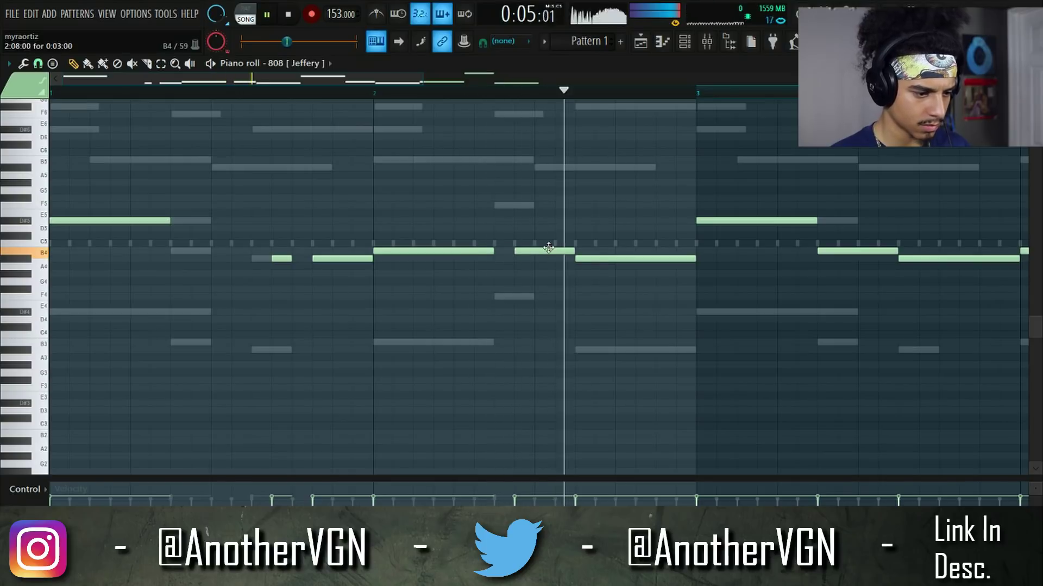
key(space)
scroll(675, 254, down, 2)
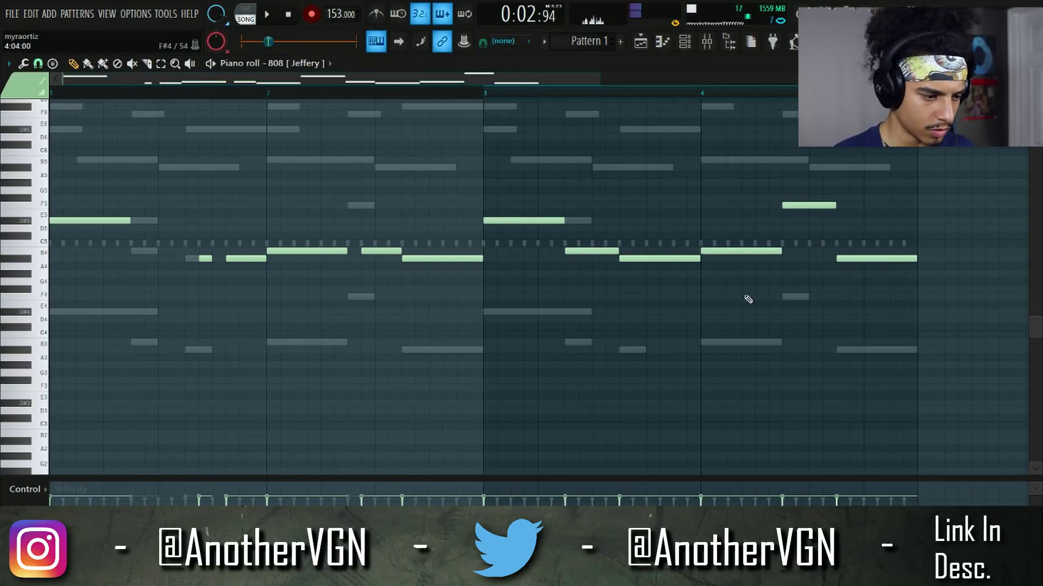
key(space)
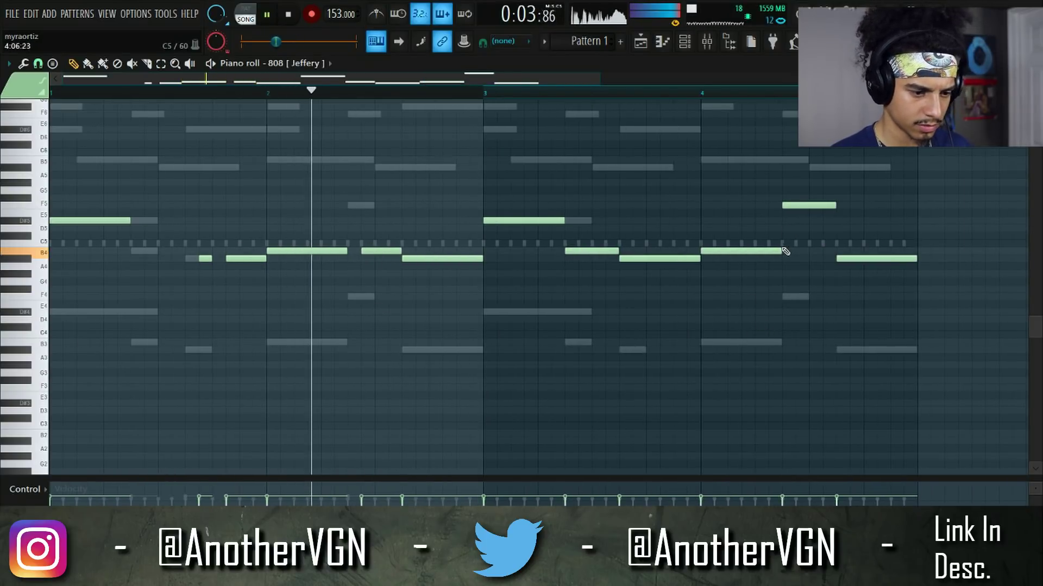
Replace the 808 notes in bar 3 and the start of bar 4 with a copy of those from bar 1 and the start of bar 2.
drag(745, 332, 539, 170)
key(Delete)
key(space)
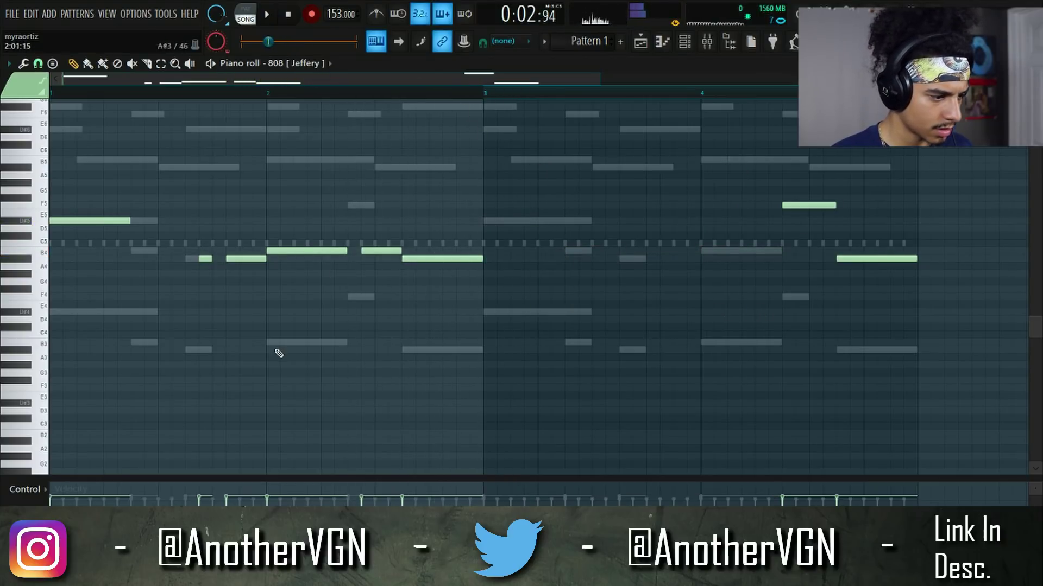
drag(277, 347, 76, 156)
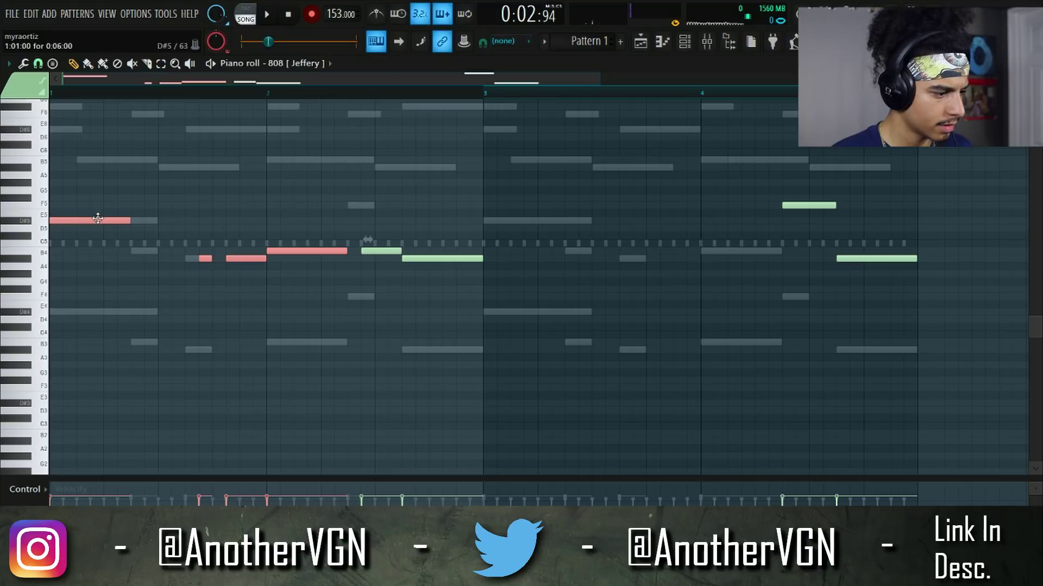
drag(98, 217, 547, 226)
click(434, 93)
key(space)
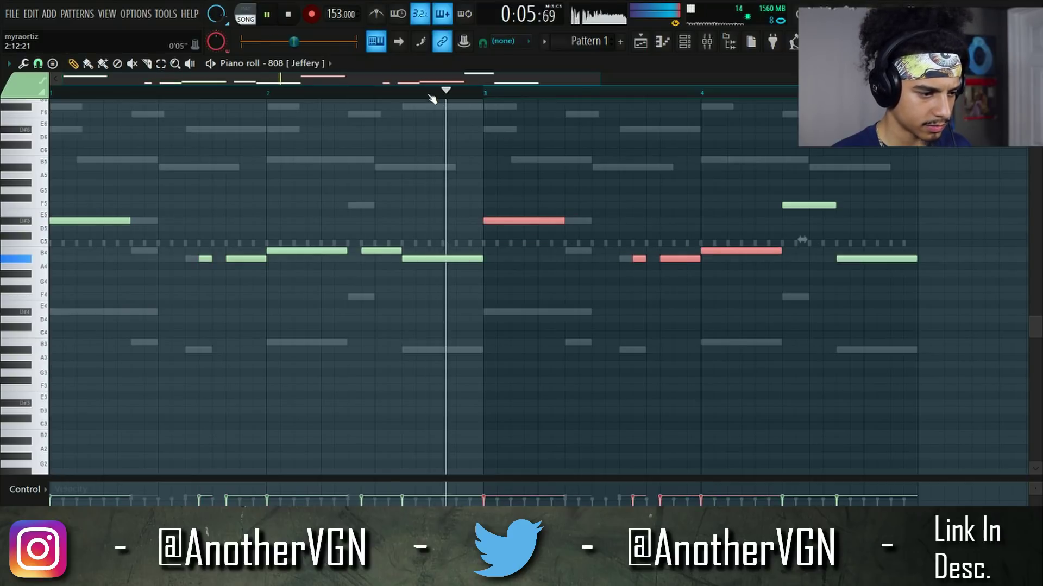
key(ctrl+d)
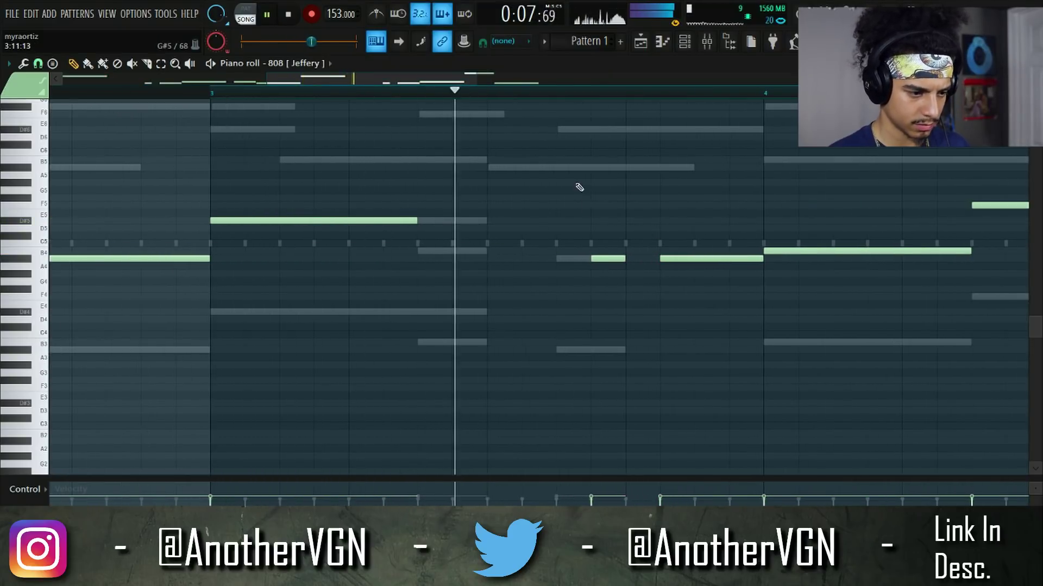
Add a one-step D#6 808 note on step 11 of bar 3 during playback.
click(560, 130)
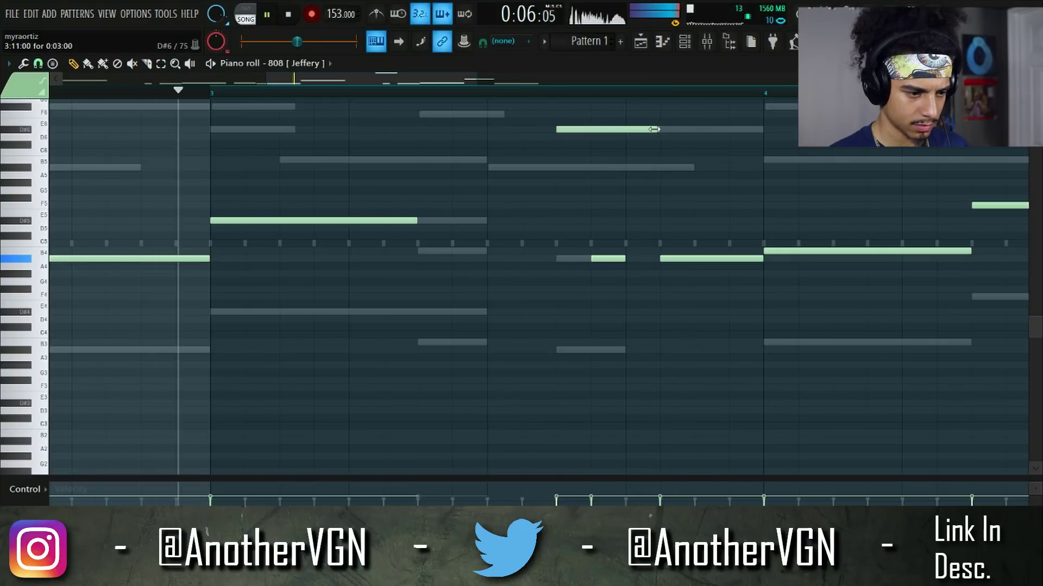
drag(654, 130, 590, 129)
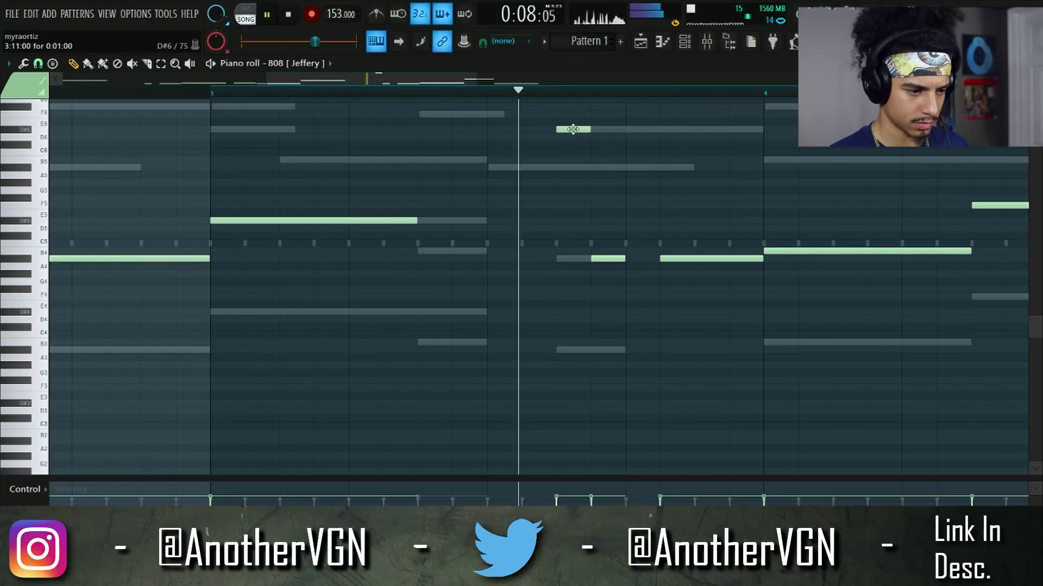
scroll(659, 181, down, 3)
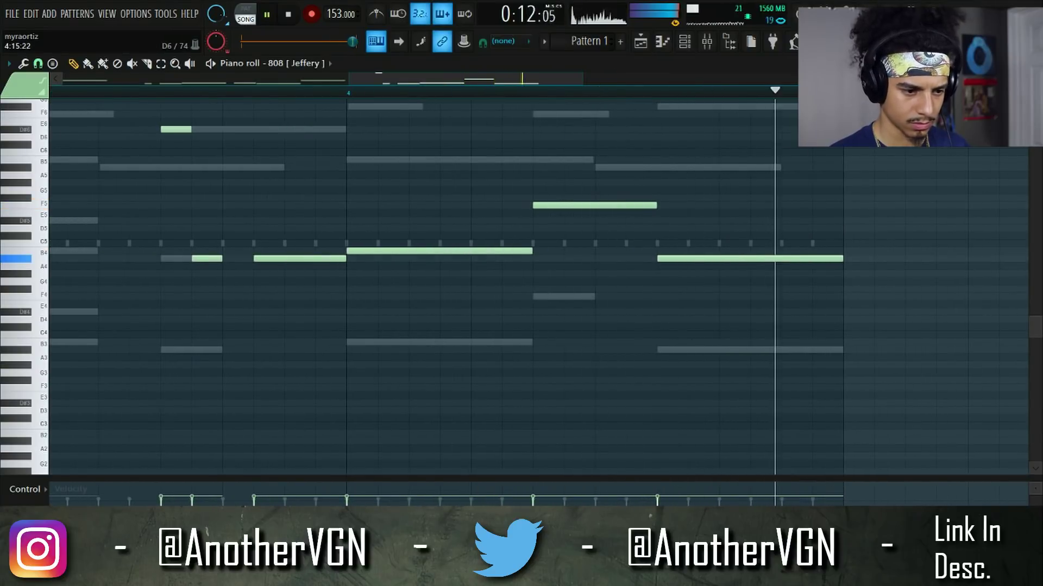
Place Teck-kick (pump) hits on steps 12, 14, 17, 24, 27 and 33 during playback, trying steps 15 and 16.
click(685, 42)
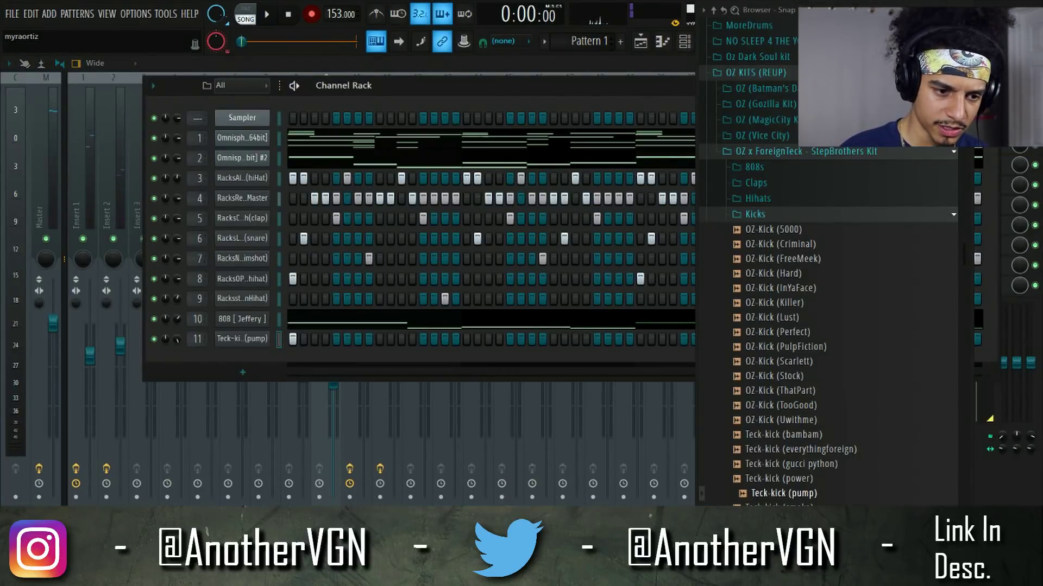
key(alt+F8)
key(space)
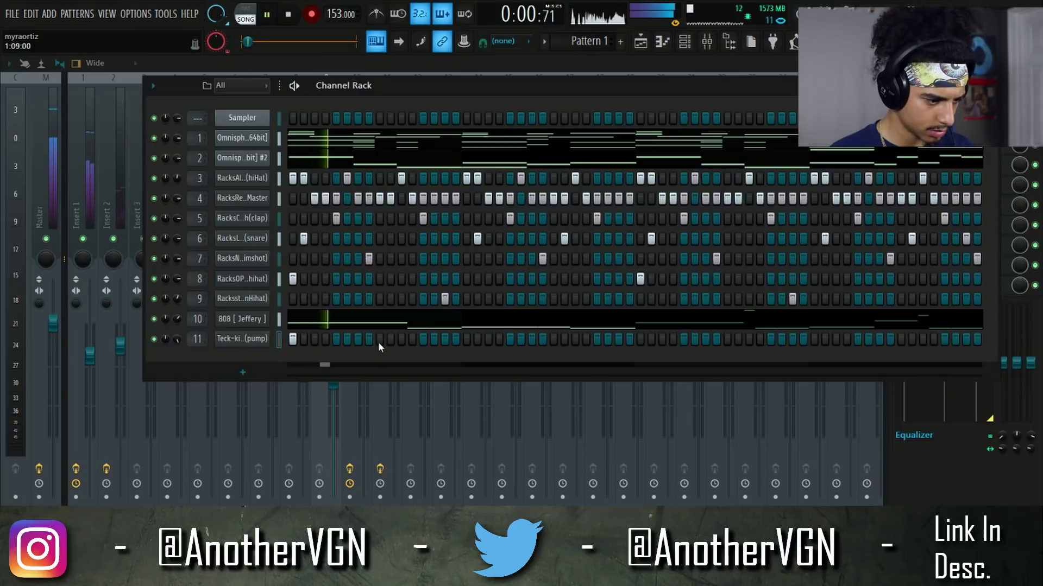
click(456, 339)
key(space)
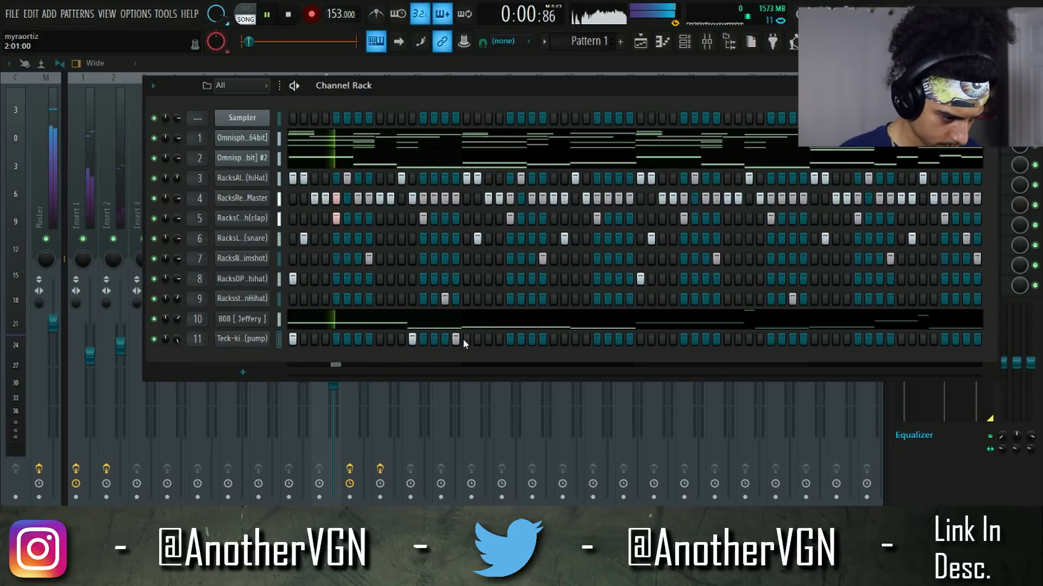
click(466, 339)
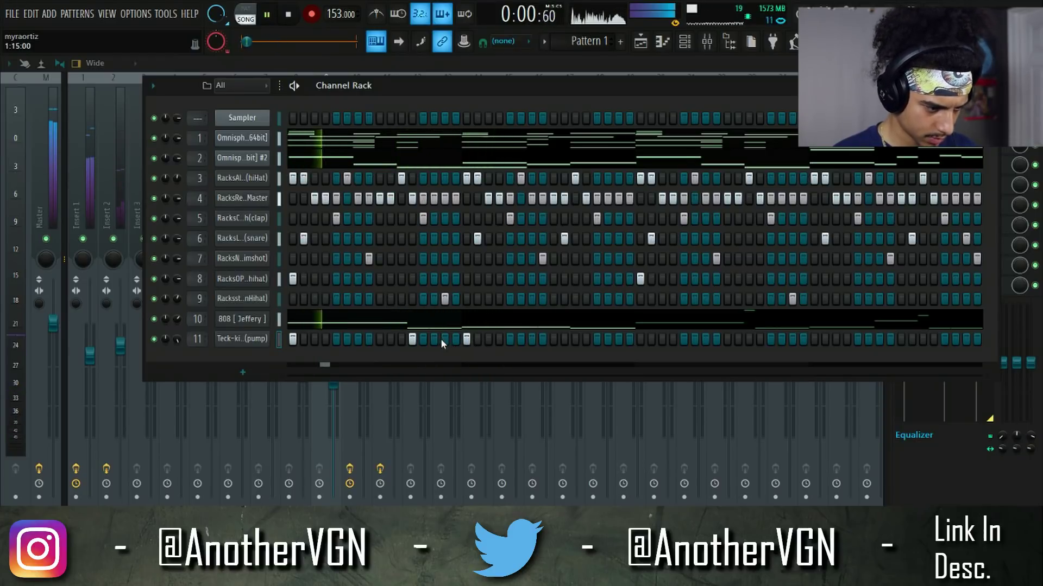
click(445, 340)
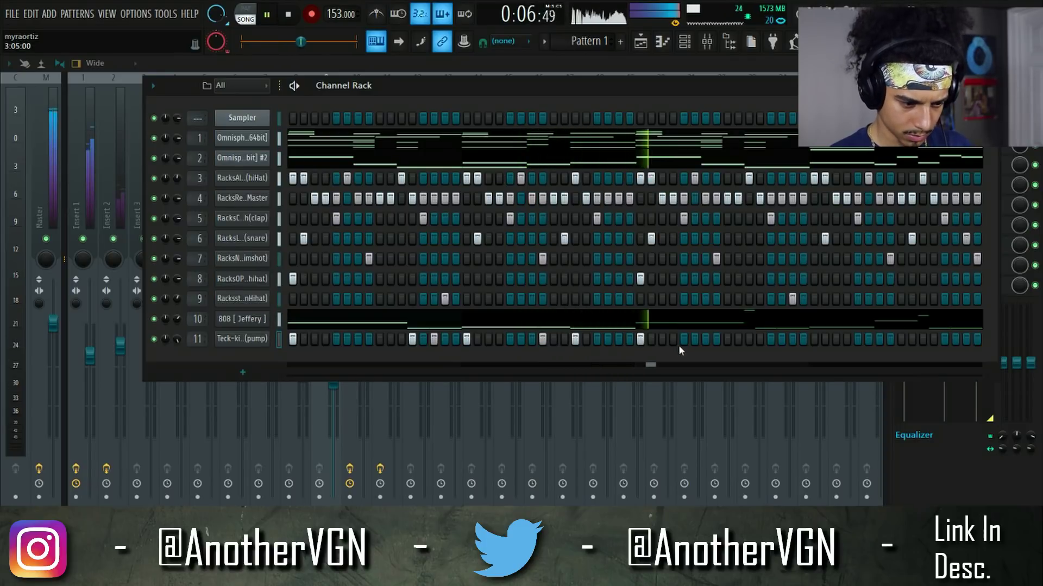
Continue the Teck-kick (pump) pattern through bars 3 and 4 on steps 39, 44, 49, 55 and 60, trying step 53.
click(706, 339)
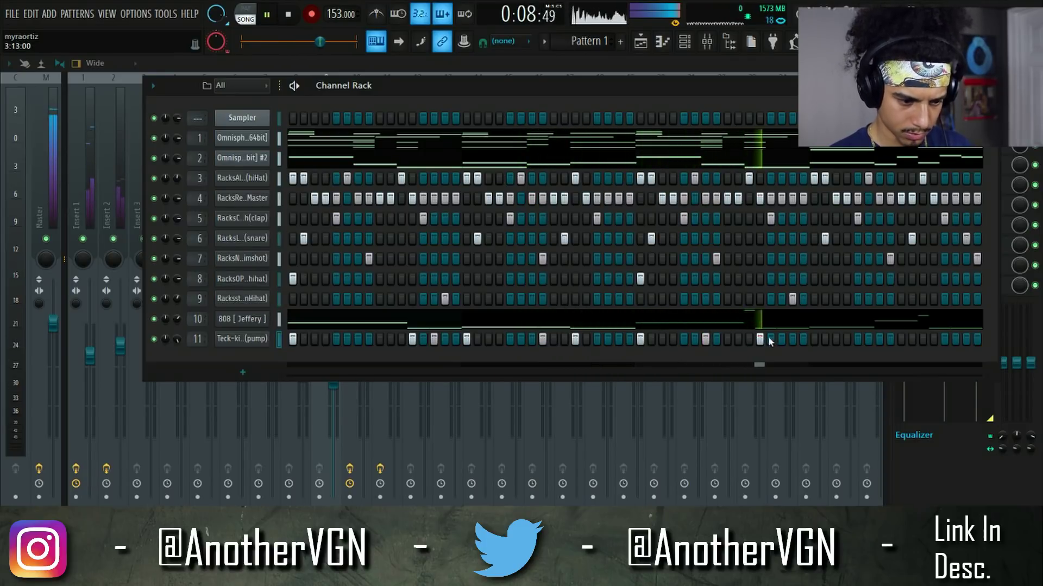
click(815, 339)
click(858, 339)
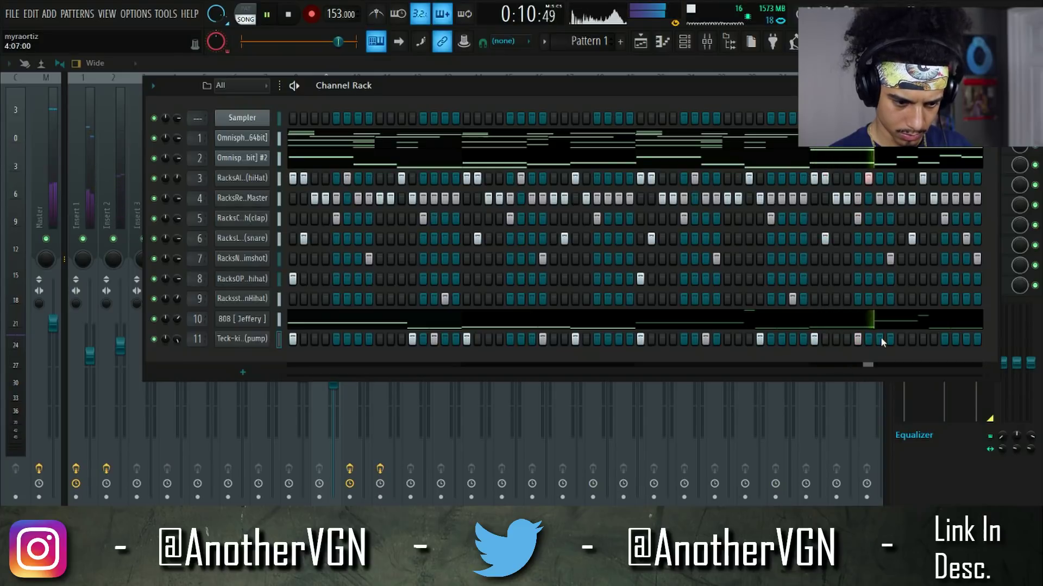
click(879, 339)
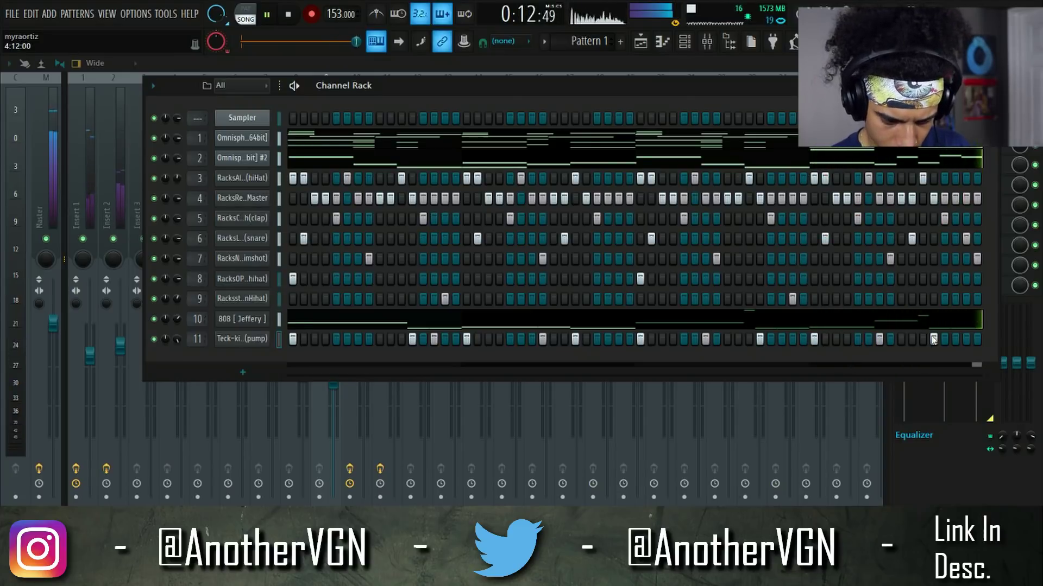
Add extra Teck-kick (pump) hits on steps 7, 46, 62 and 64 during playback, trying step 6.
click(347, 340)
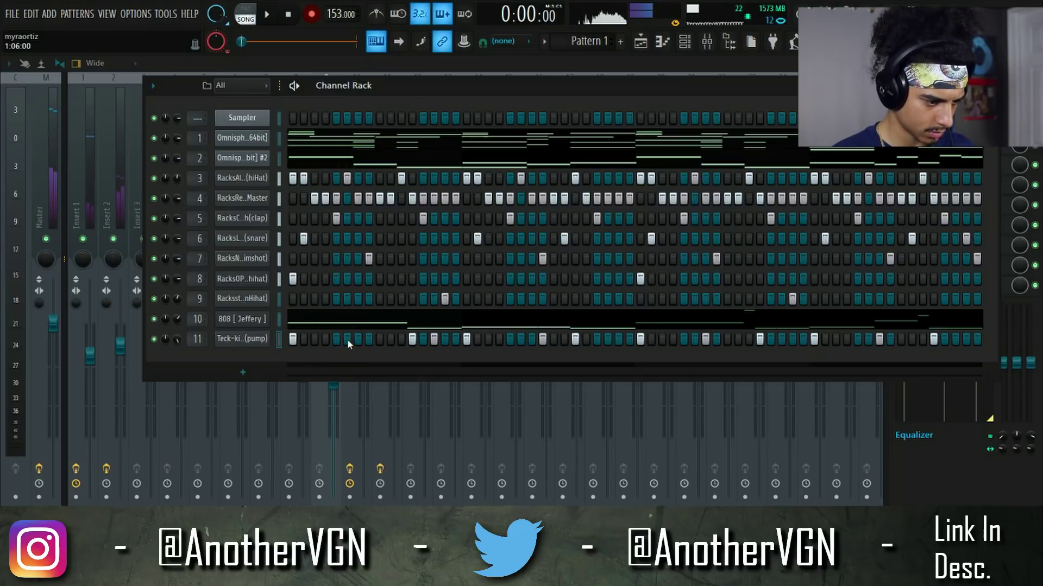
key(space)
click(358, 339)
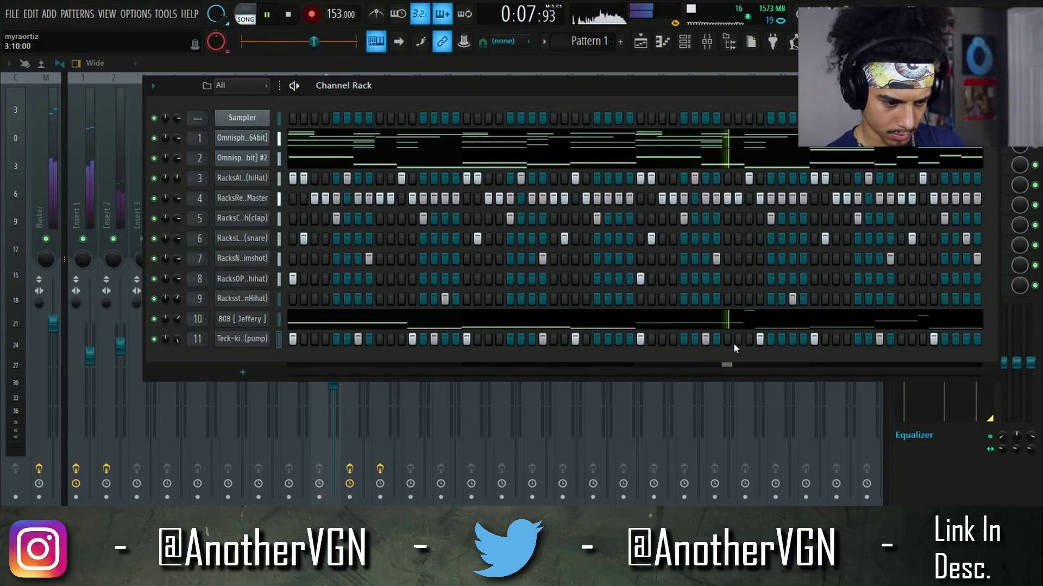
click(781, 339)
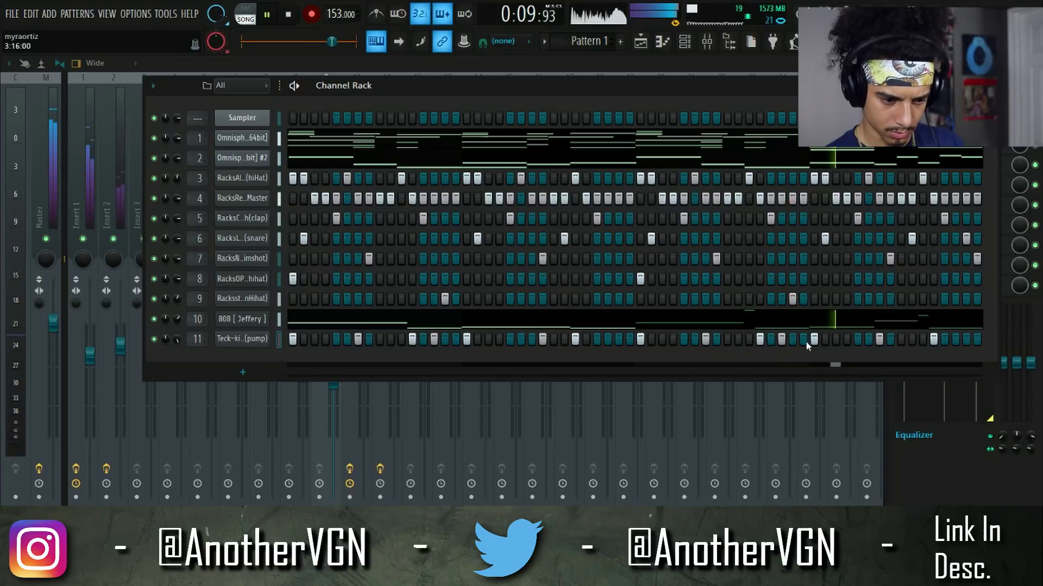
click(956, 339)
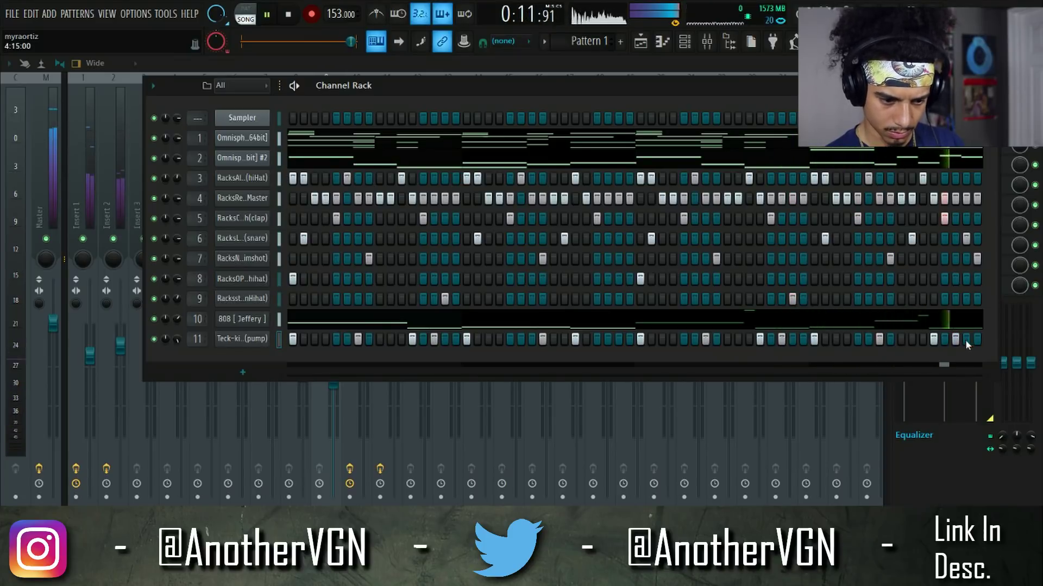
click(977, 339)
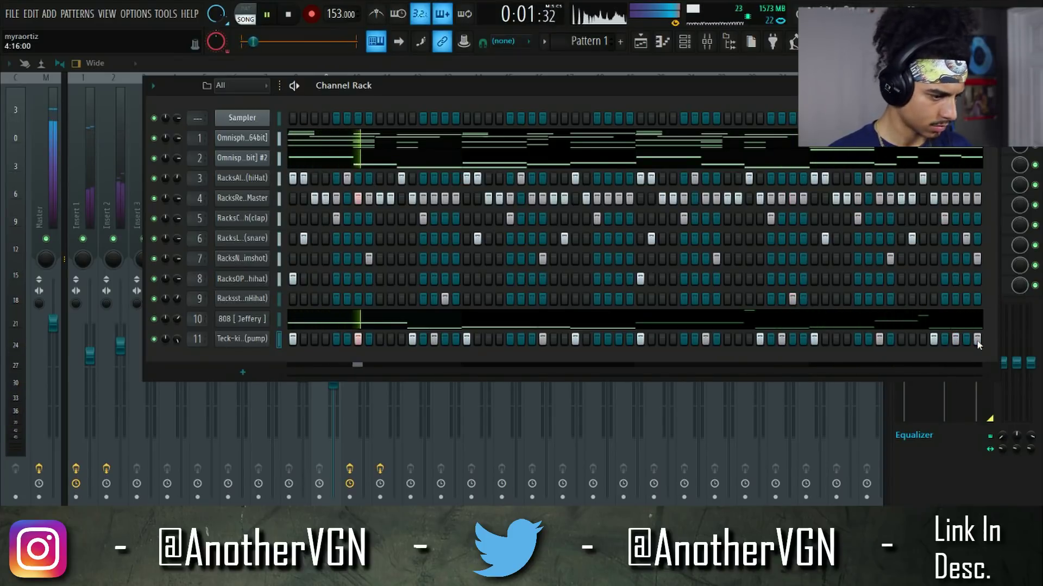